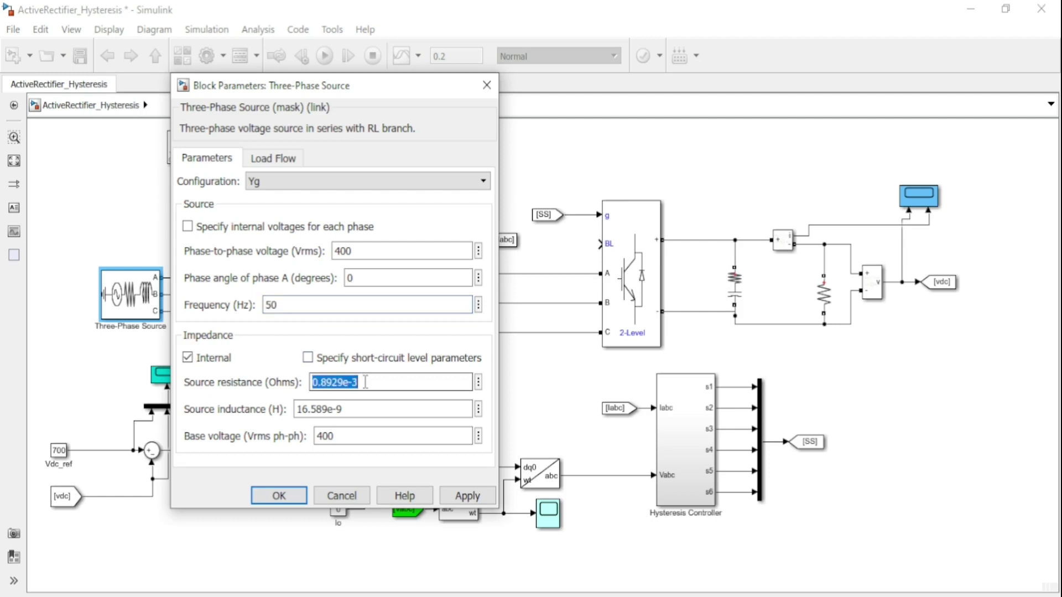
# Step: Review the three-phase source's inductance and base voltage, then accept its settings
pyautogui.doubleClick(354, 410)
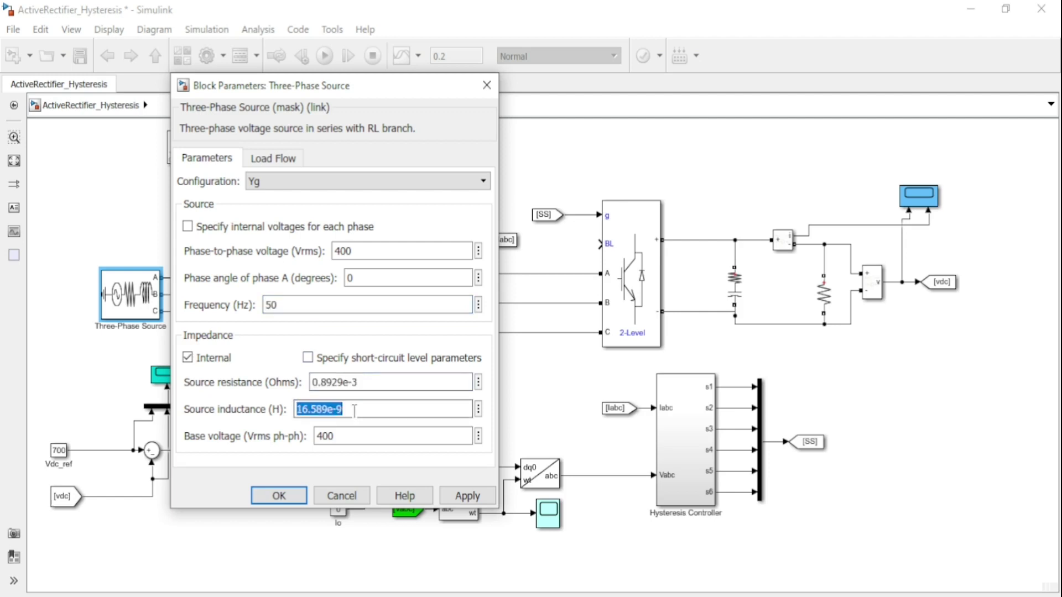
pyautogui.doubleClick(344, 435)
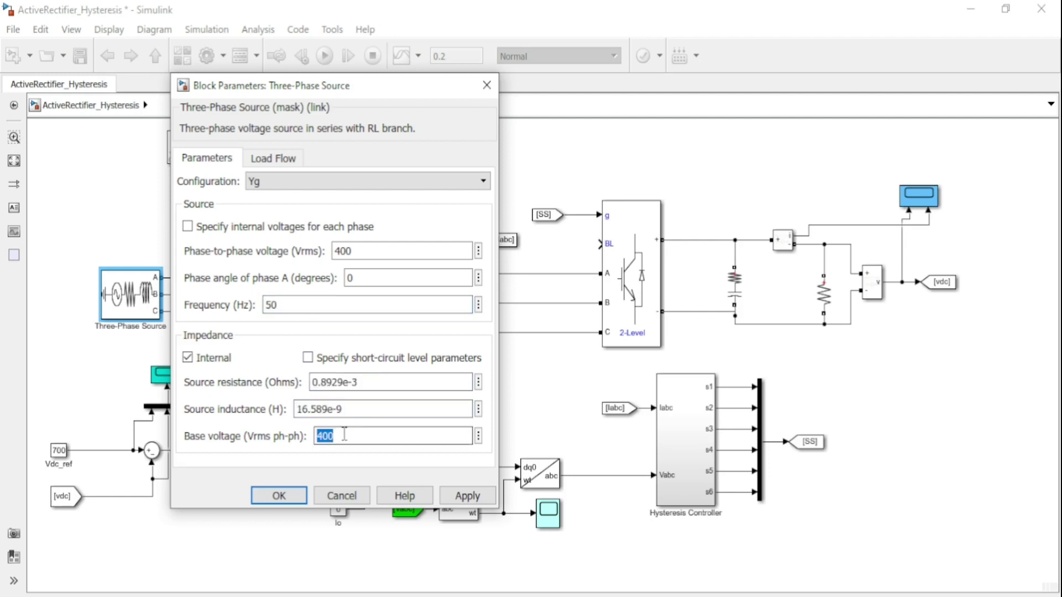
pyautogui.click(280, 495)
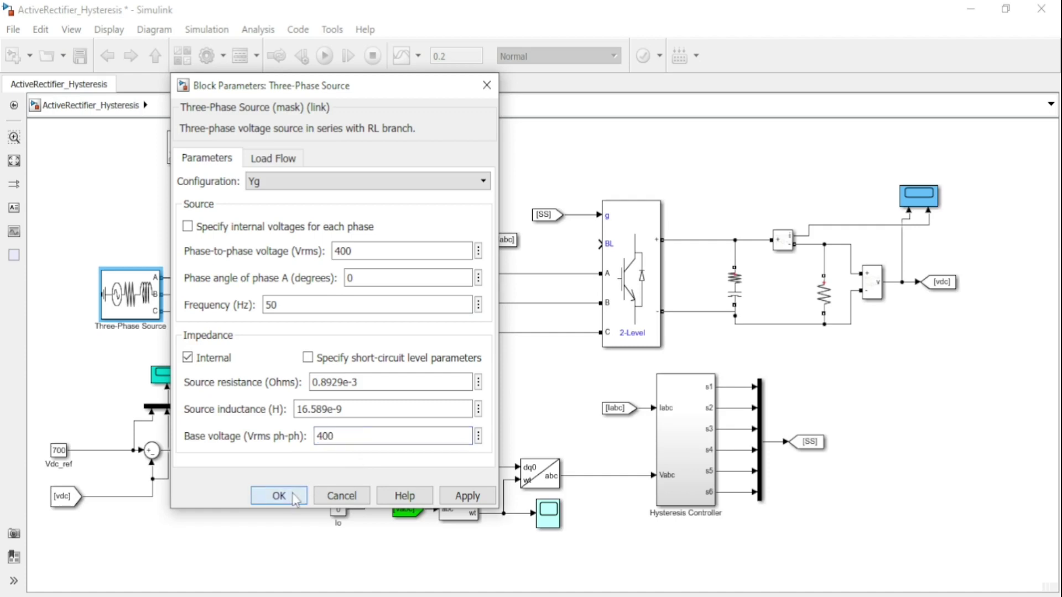
# Step: Keep the grid-side V-I Measurement on phase-to-ground voltage measurement
pyautogui.doubleClick(233, 335)
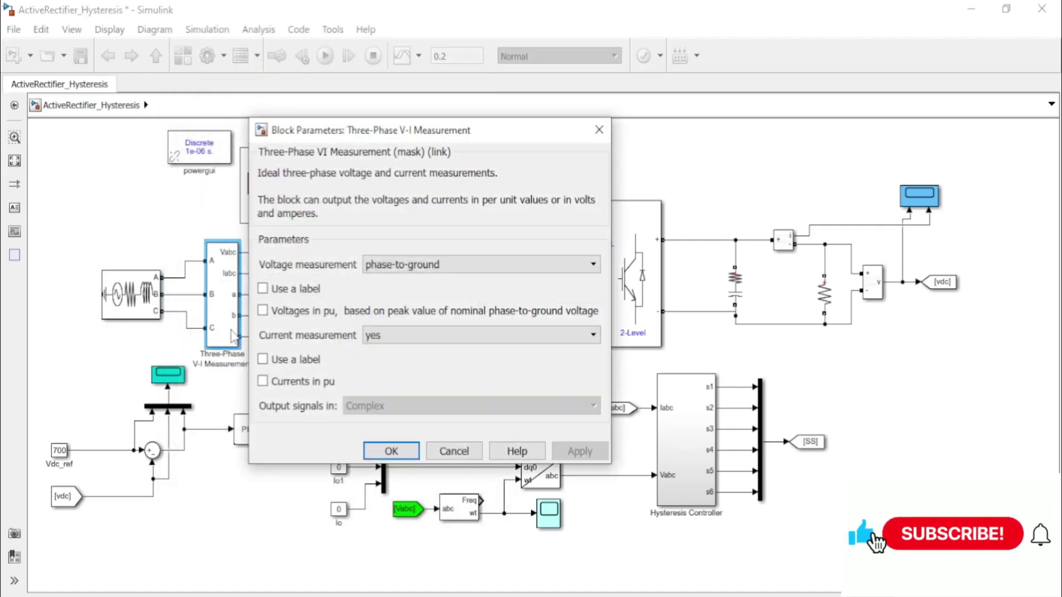
pyautogui.click(592, 265)
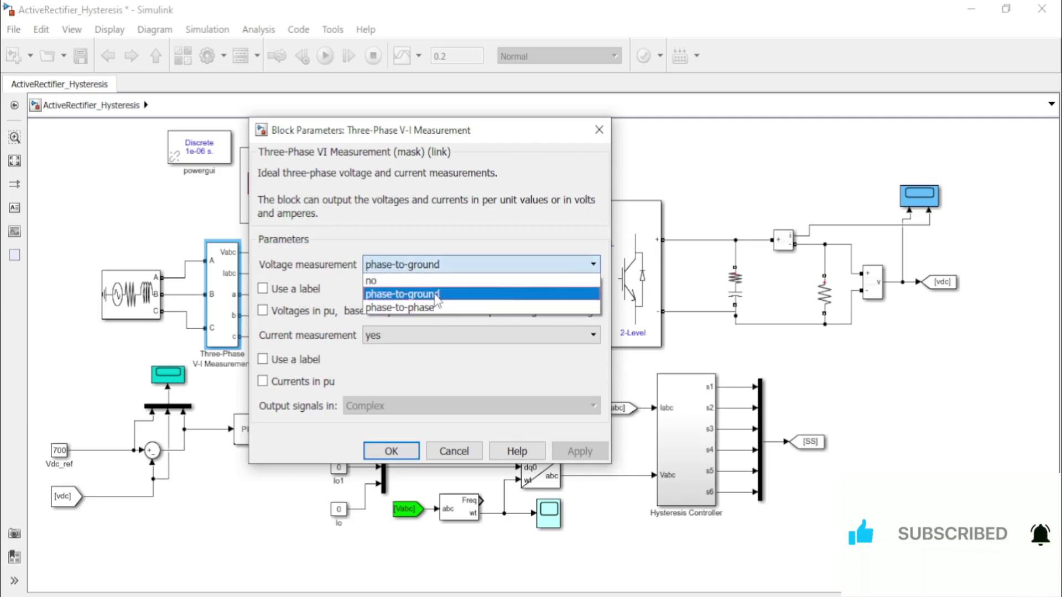
pyautogui.click(434, 293)
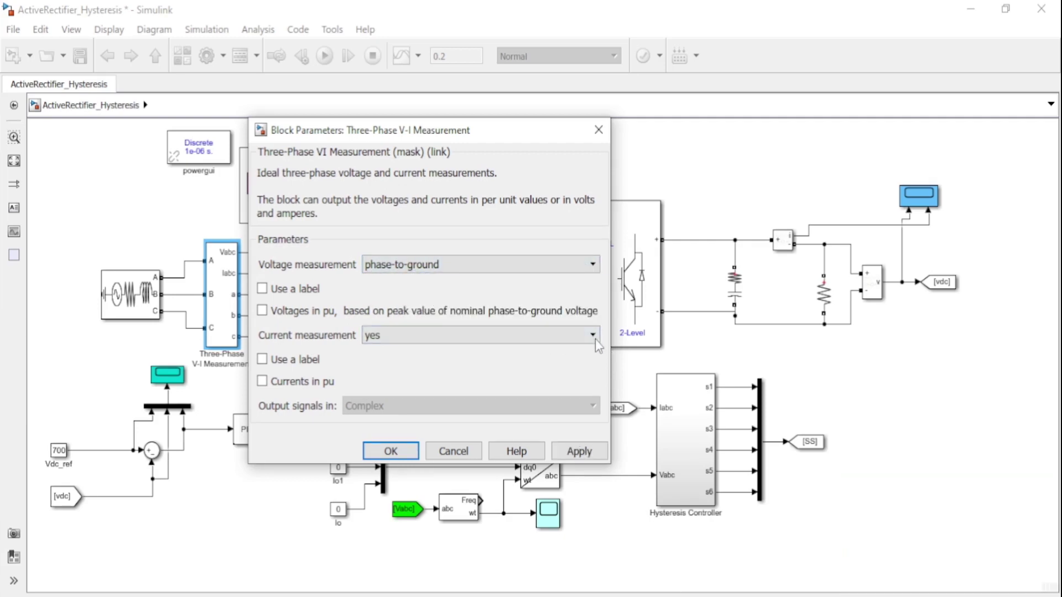
pyautogui.click(390, 450)
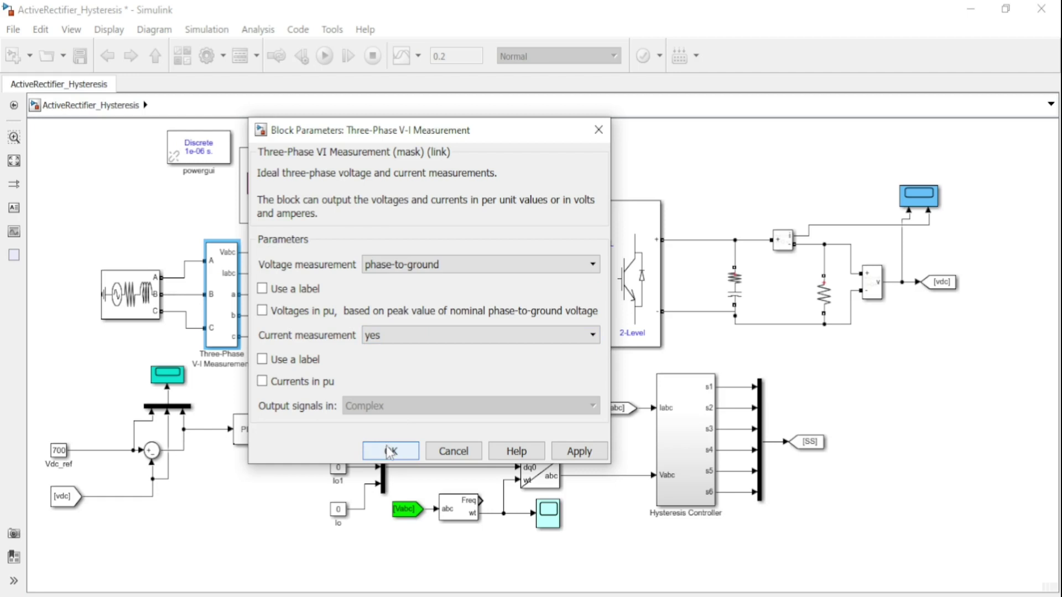
pyautogui.click(390, 451)
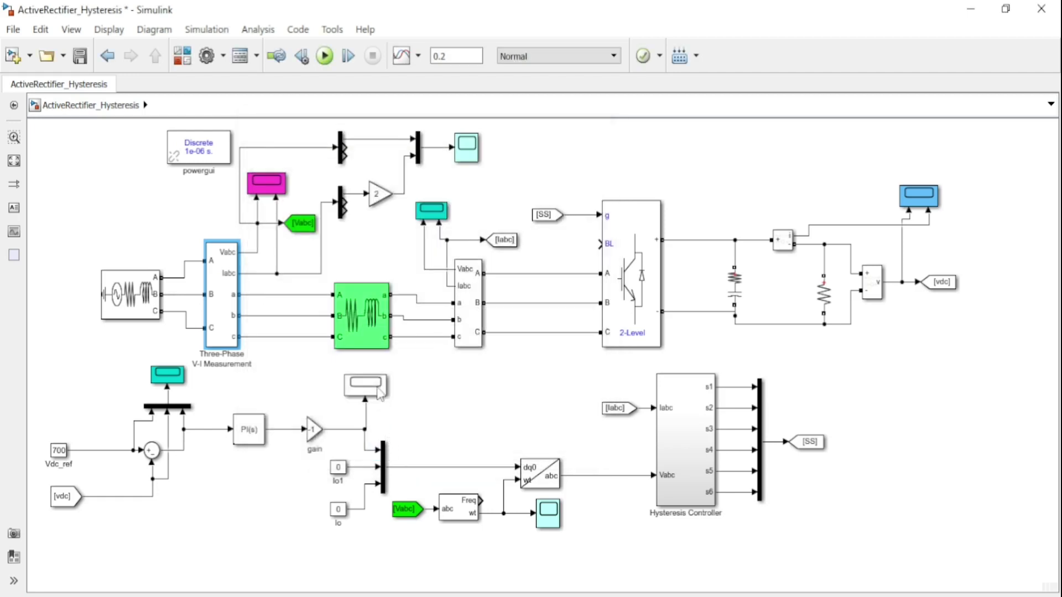
# Step: Make the Three-Phase Series RLC Branch an RL branch with 0.1 Ω and 0.2e-3 H
pyautogui.click(361, 330)
pyautogui.doubleClick(361, 330)
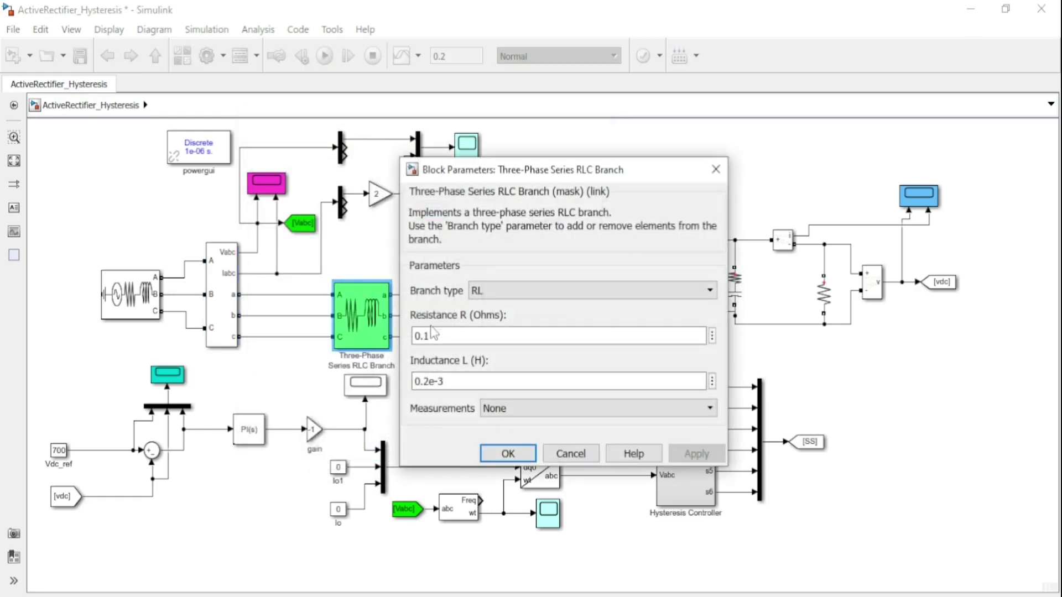
pyautogui.click(624, 341)
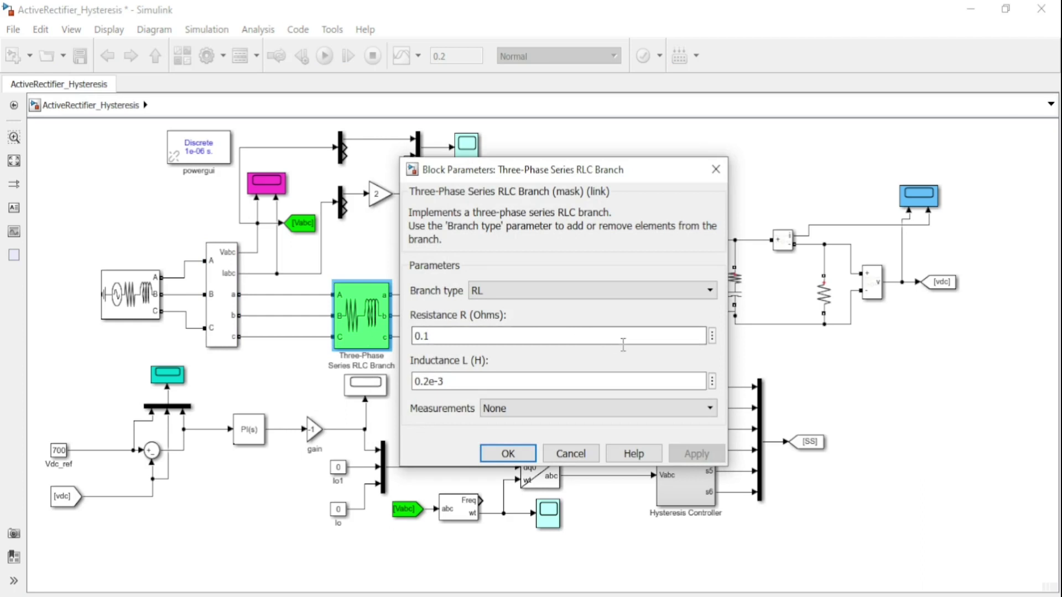
pyautogui.doubleClick(627, 344)
pyautogui.doubleClick(464, 381)
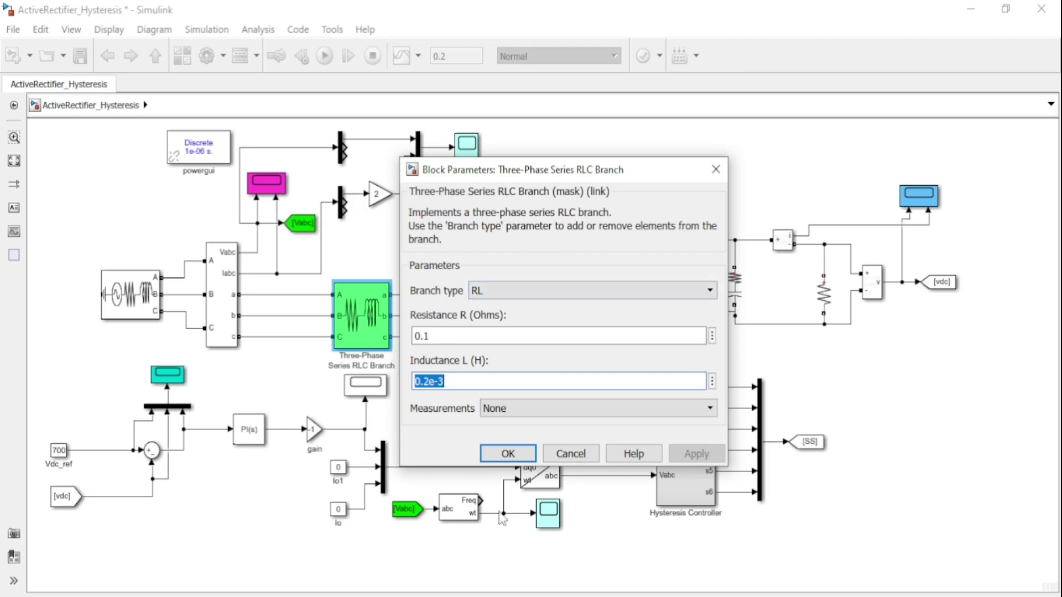
pyautogui.click(507, 454)
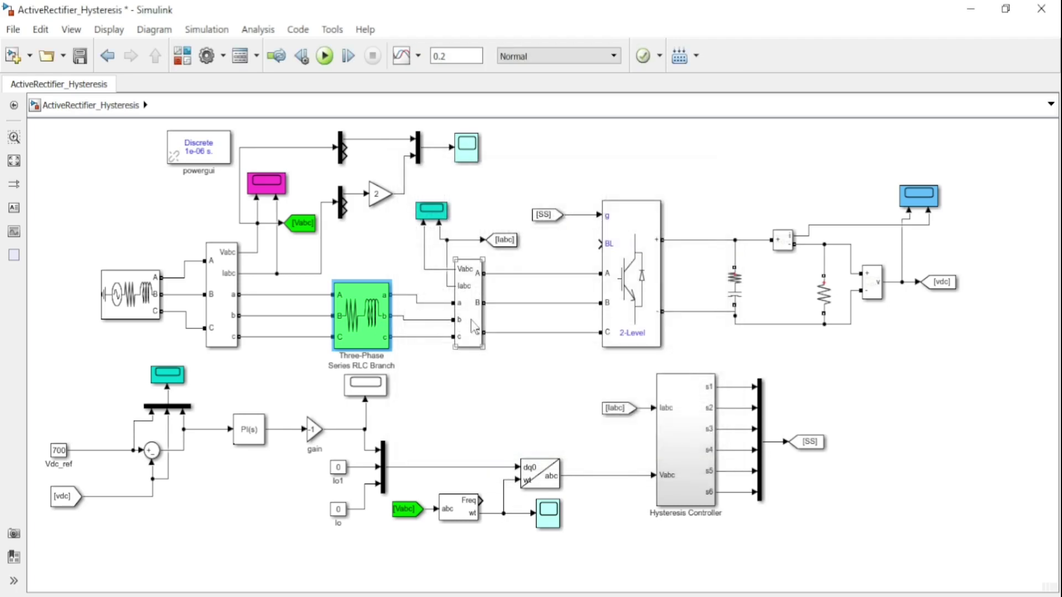
# Step: Set V-I Measurement1 to phase-to-ground voltage measurement
pyautogui.doubleClick(474, 328)
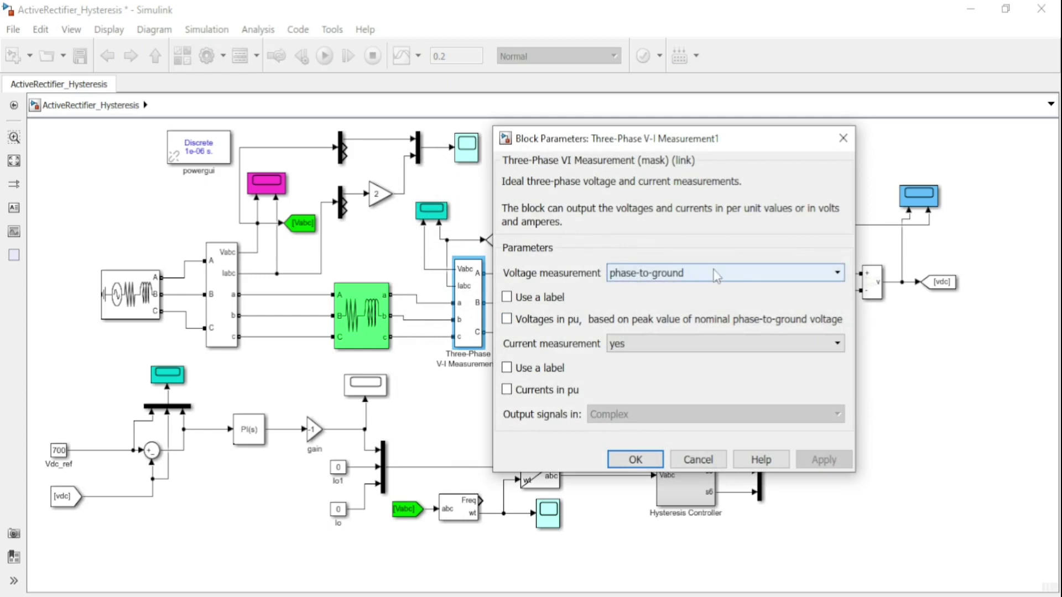
pyautogui.click(745, 284)
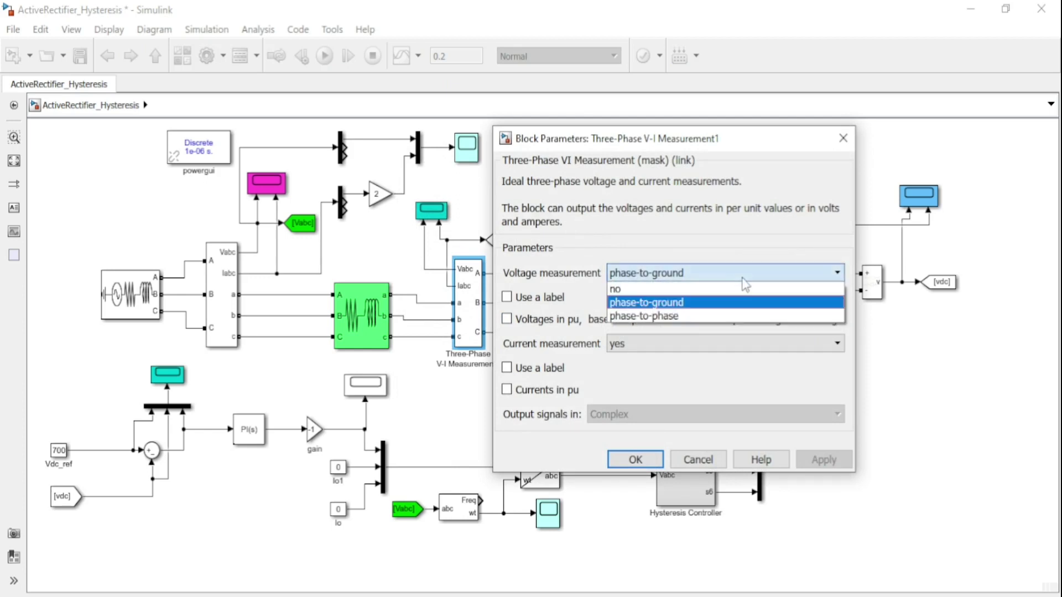
pyautogui.click(743, 278)
pyautogui.click(635, 460)
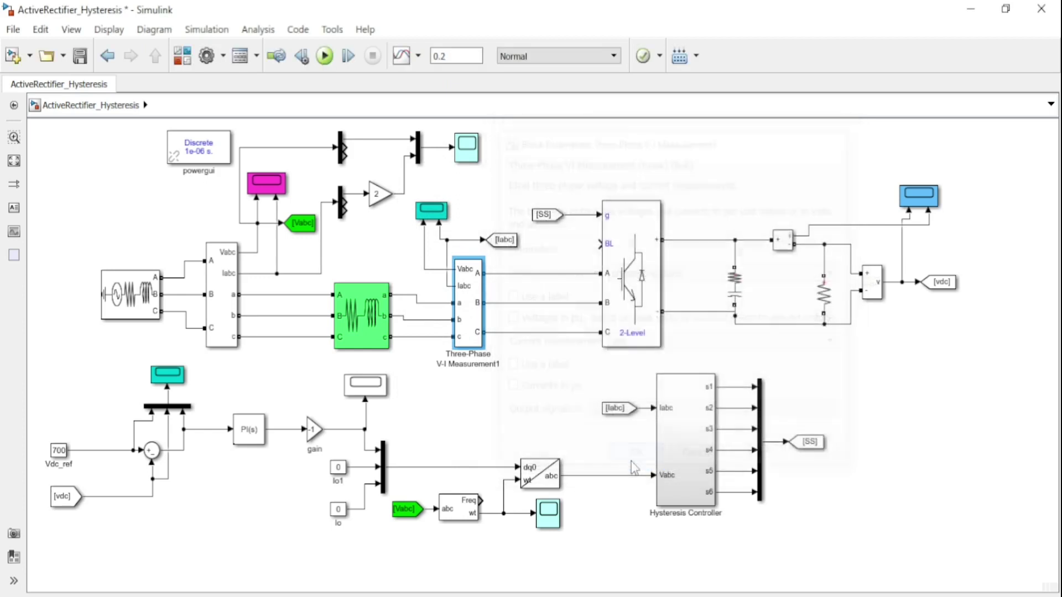
# Step: Give the Two-Level Converter on-resistance 1e-3 Ω, snubber resistance 1e6 and snubber capacitance inf
pyautogui.doubleClick(628, 304)
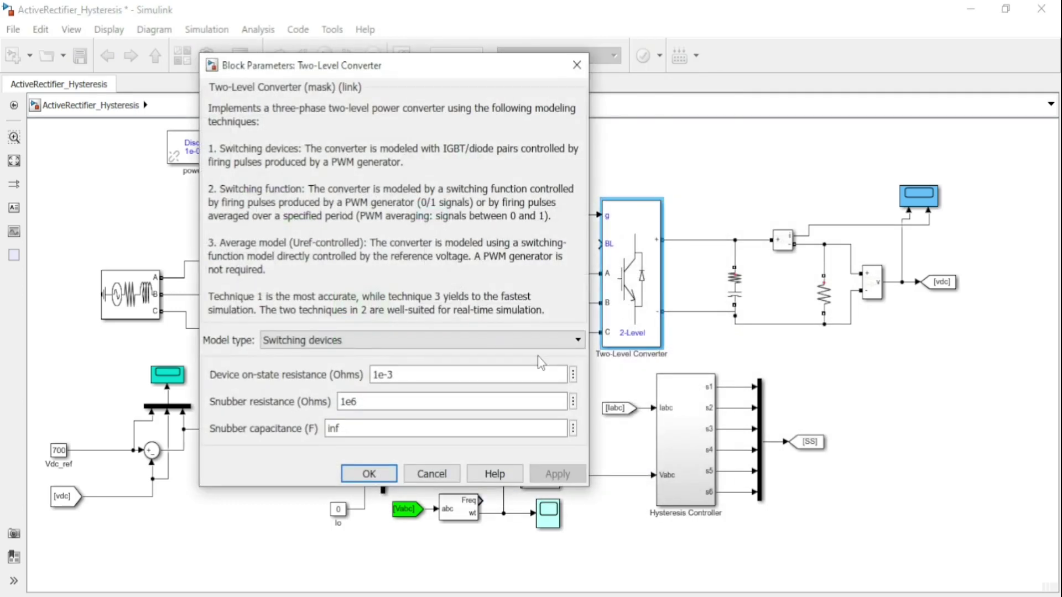
pyautogui.doubleClick(416, 375)
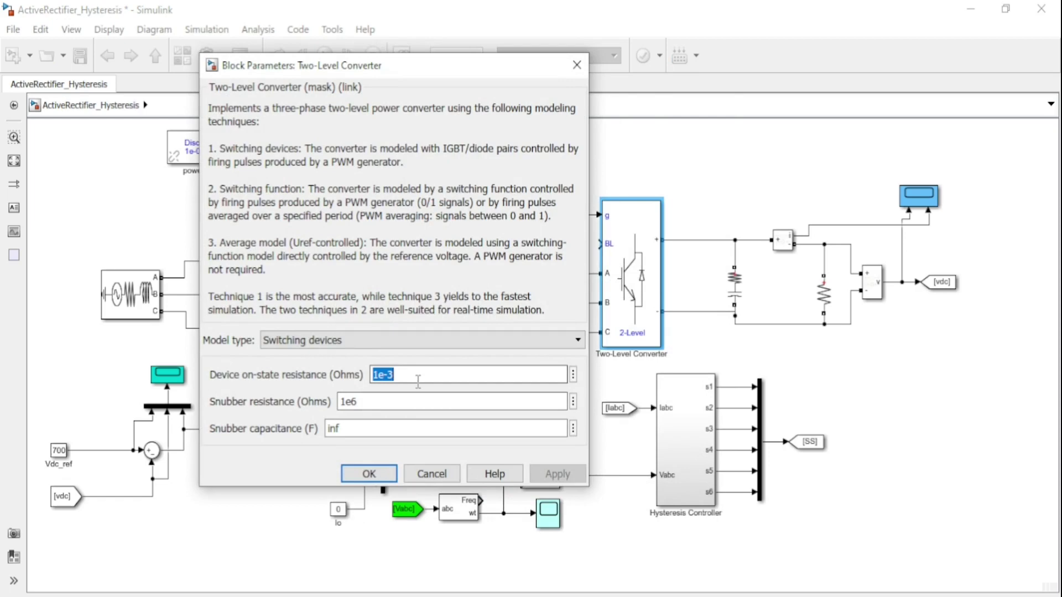
pyautogui.doubleClick(379, 404)
pyautogui.doubleClick(360, 430)
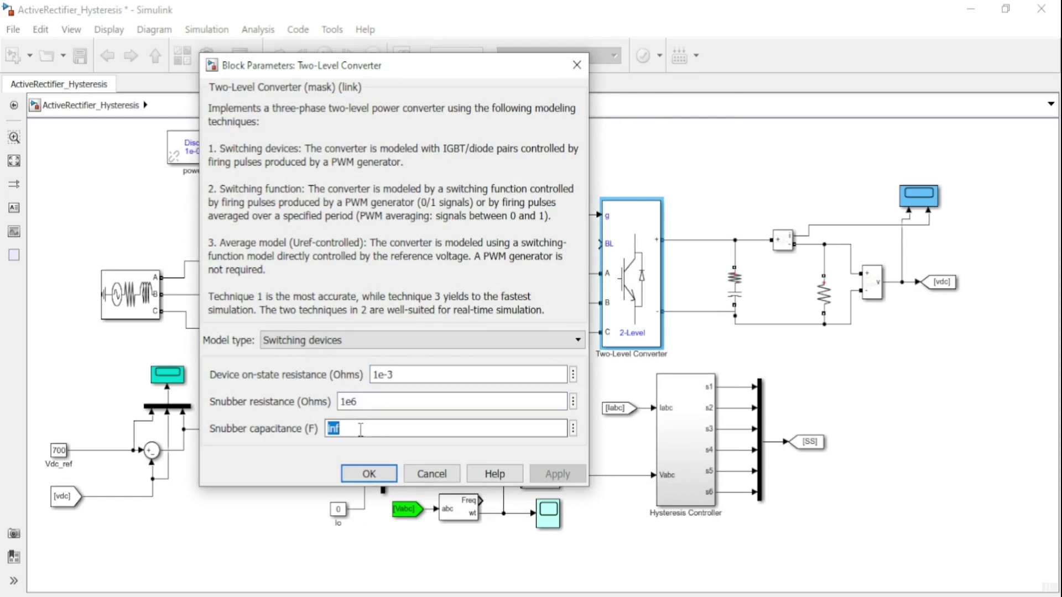
pyautogui.click(370, 474)
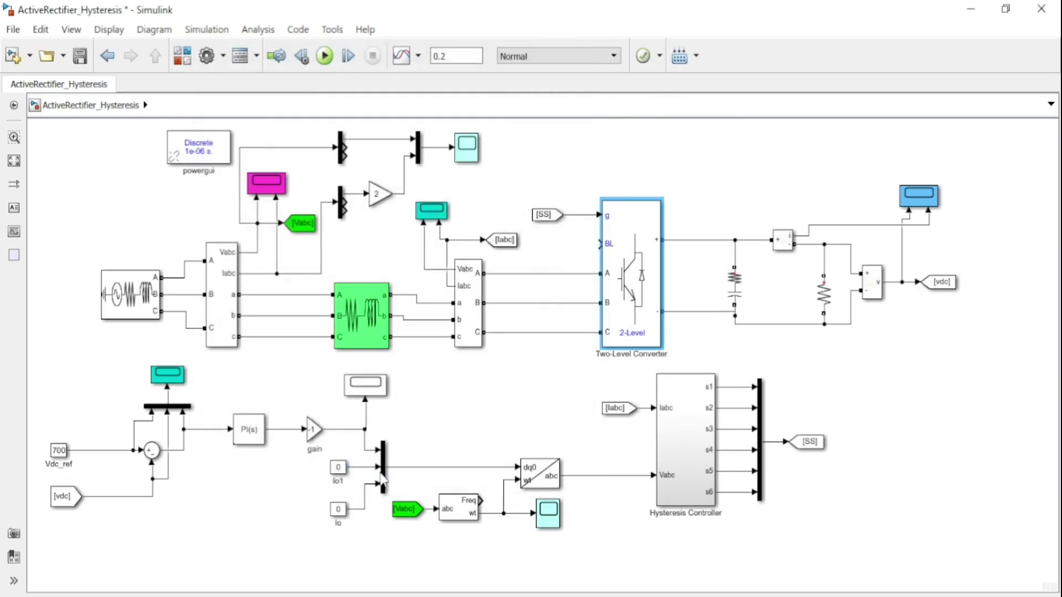
# Step: Set the DC-link Series RLC Branch to RC with 20e-3 Ω and 500e-6 F
pyautogui.click(172, 377)
pyautogui.click(726, 297)
pyautogui.doubleClick(731, 296)
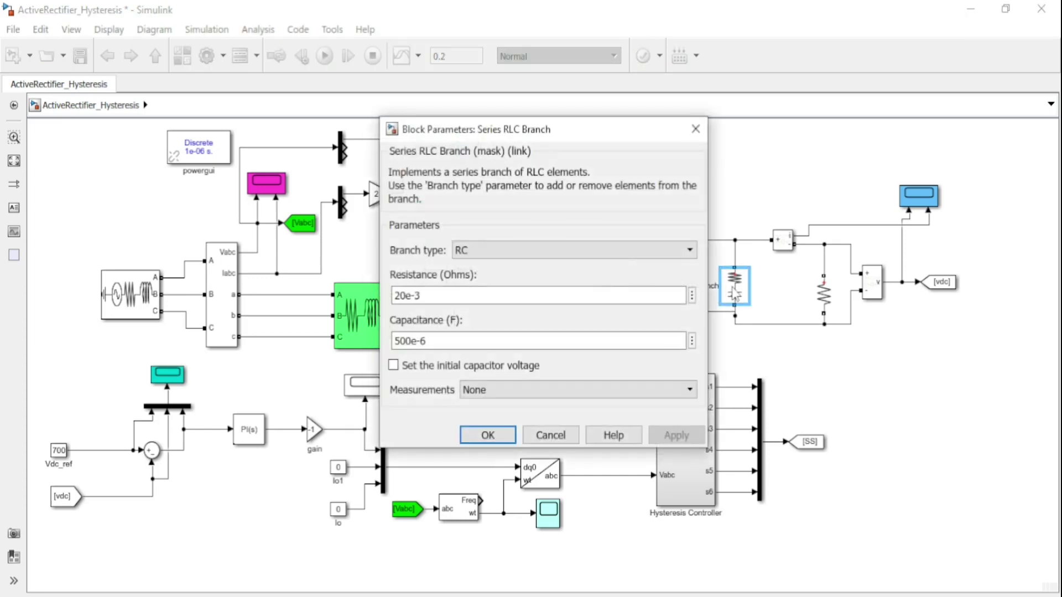
pyautogui.doubleClick(436, 295)
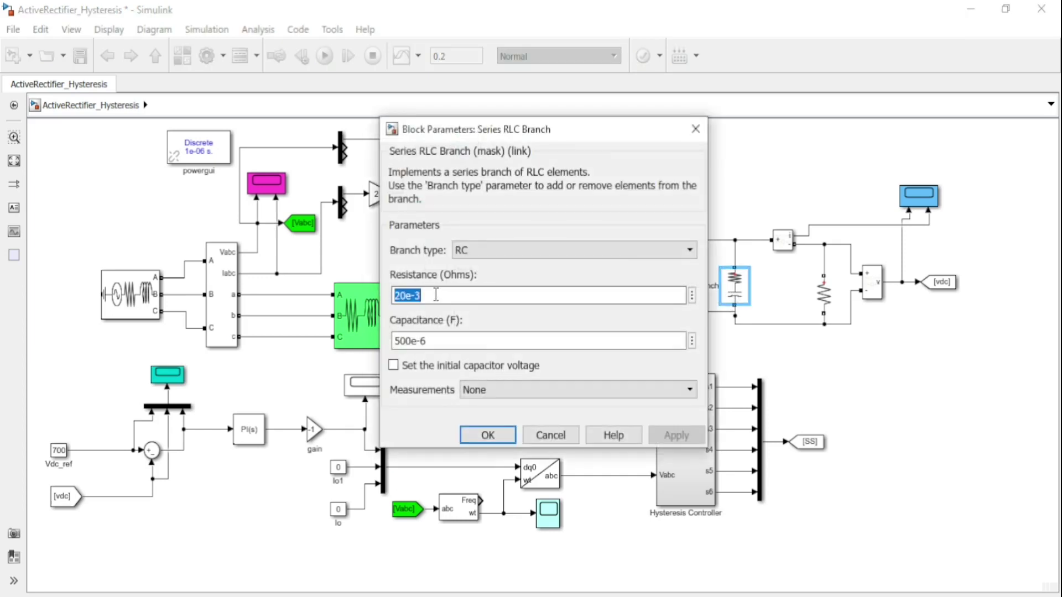
pyautogui.doubleClick(435, 342)
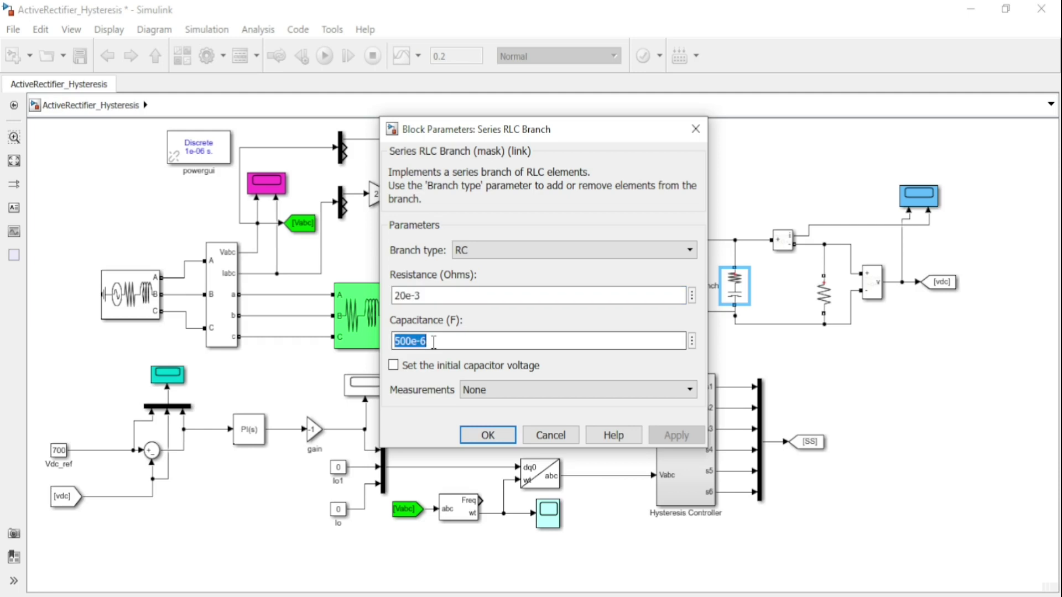
pyautogui.click(487, 436)
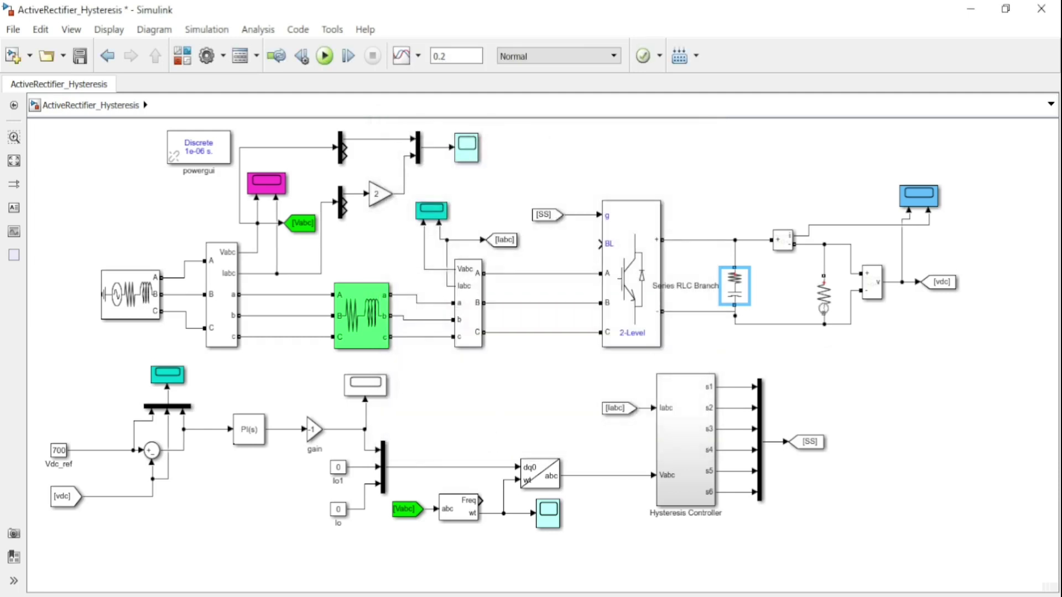
# Step: Set the DC load Series RLC Branch1 resistance to 4.9 Ω
pyautogui.doubleClick(824, 293)
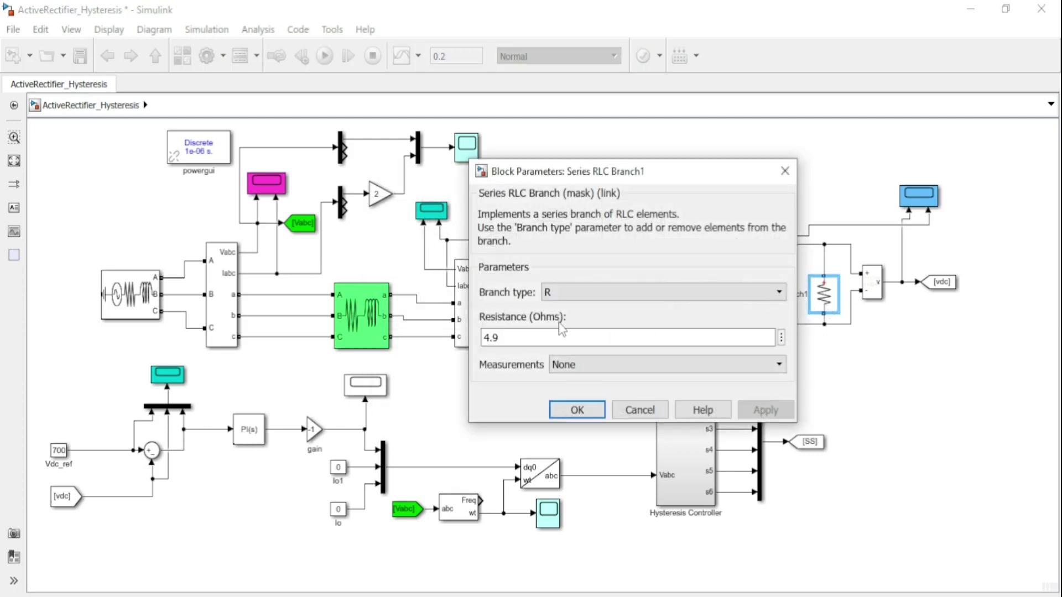
pyautogui.click(511, 339)
pyautogui.doubleClick(510, 339)
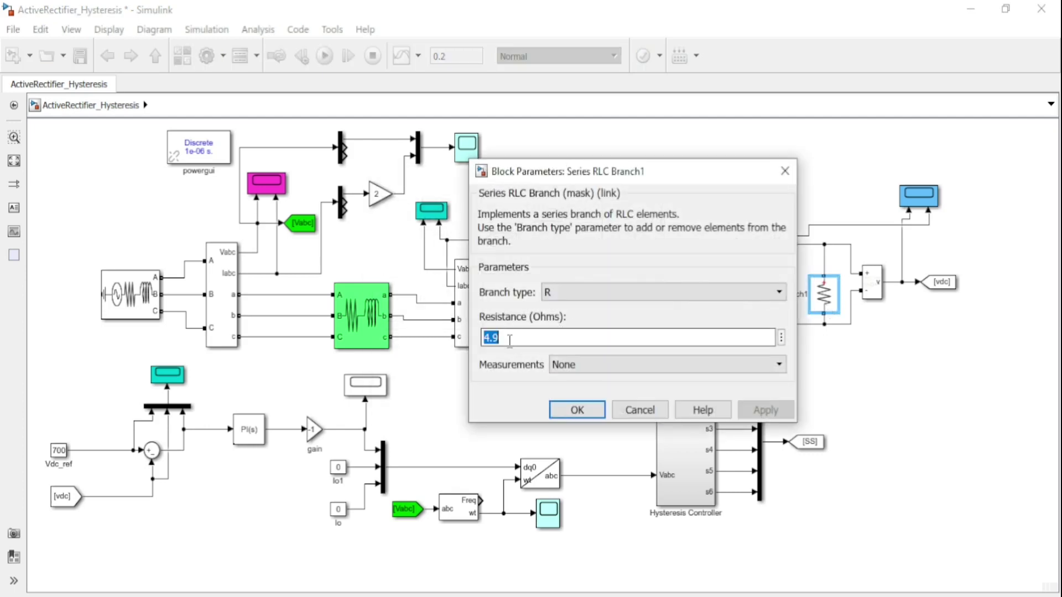
pyautogui.click(595, 410)
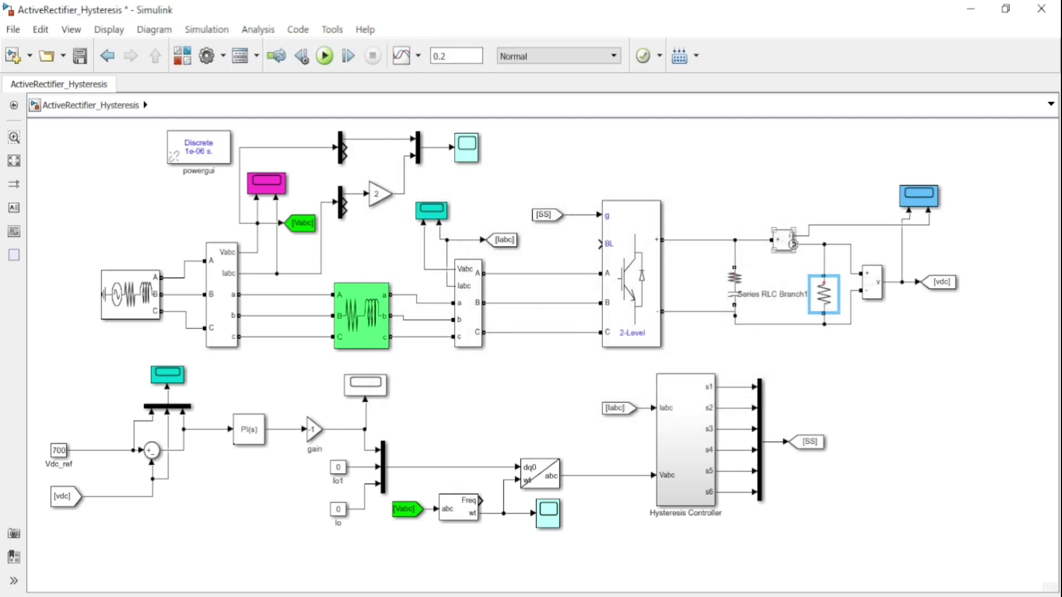
# Step: Accept the DC Current Measurement and Voltage Measurement settings unchanged
pyautogui.doubleClick(790, 248)
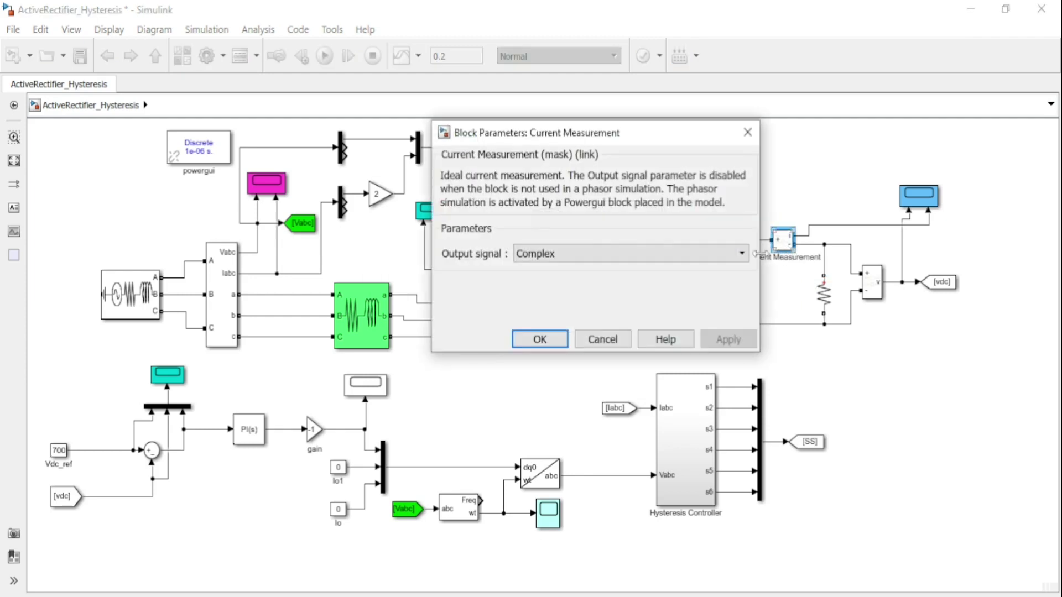
pyautogui.click(540, 339)
pyautogui.doubleClick(873, 285)
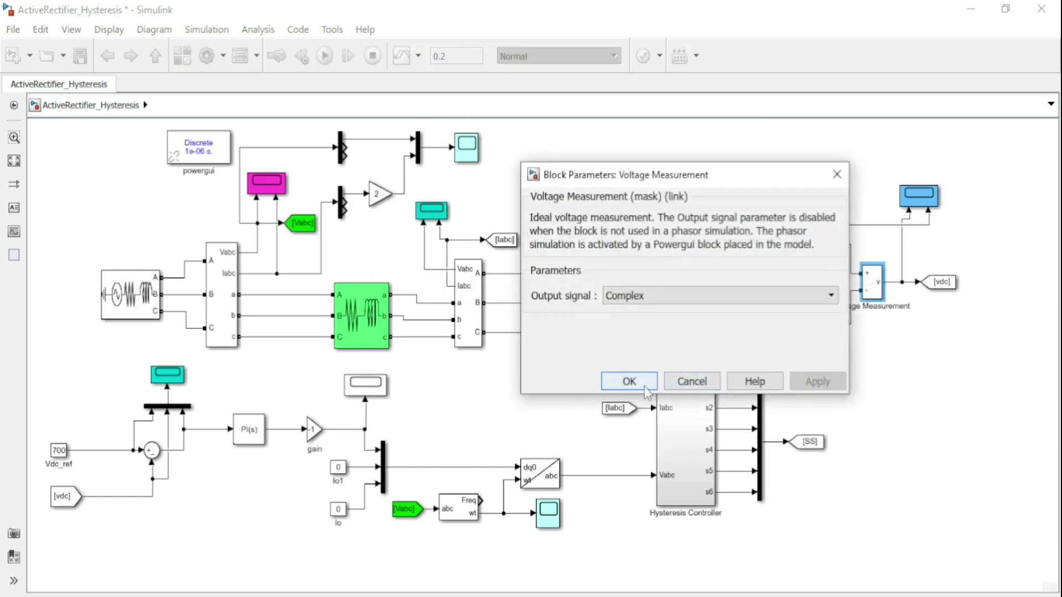
pyautogui.click(628, 381)
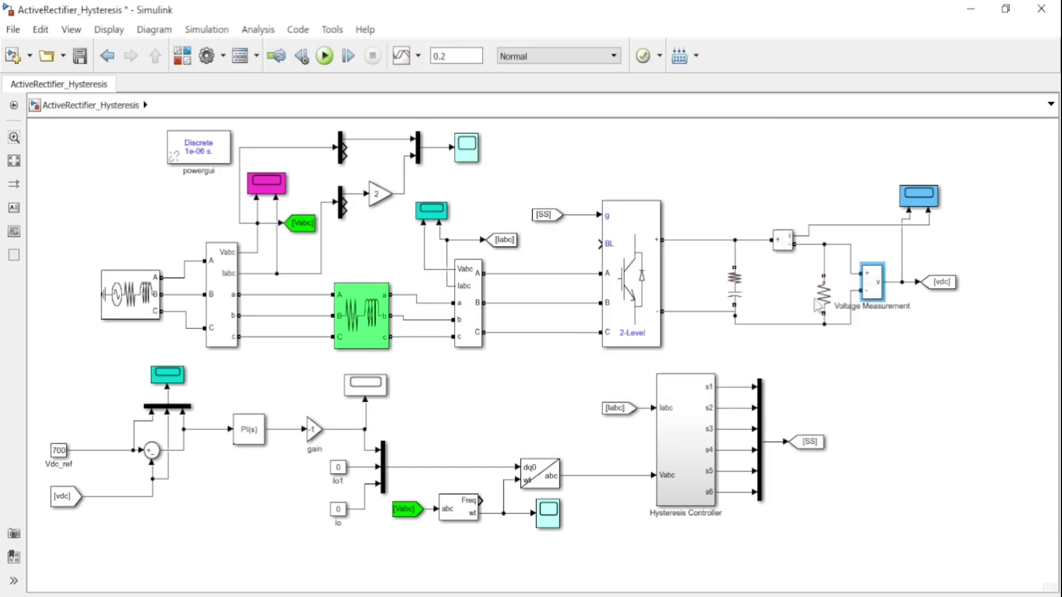
pyautogui.click(946, 287)
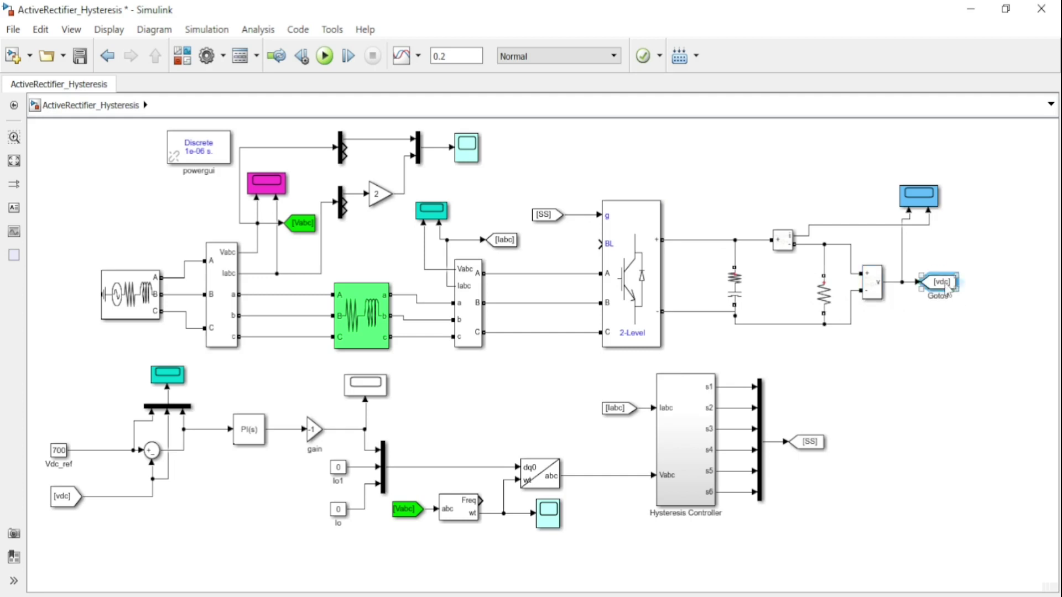
# Step: Give the [vdc] Goto tag an orange background
pyautogui.rightClick(947, 290)
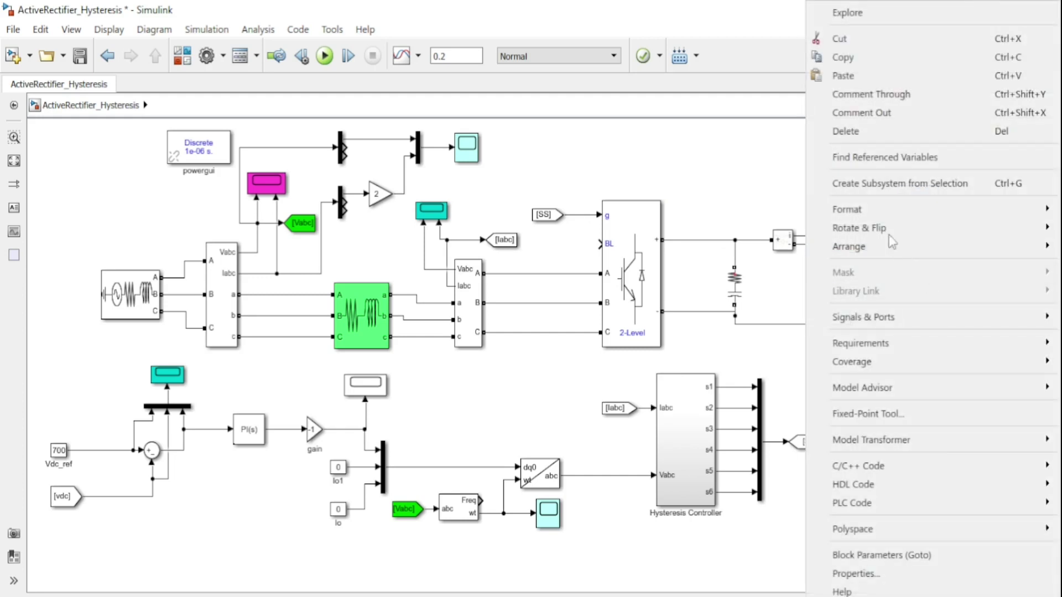
pyautogui.moveTo(873, 215)
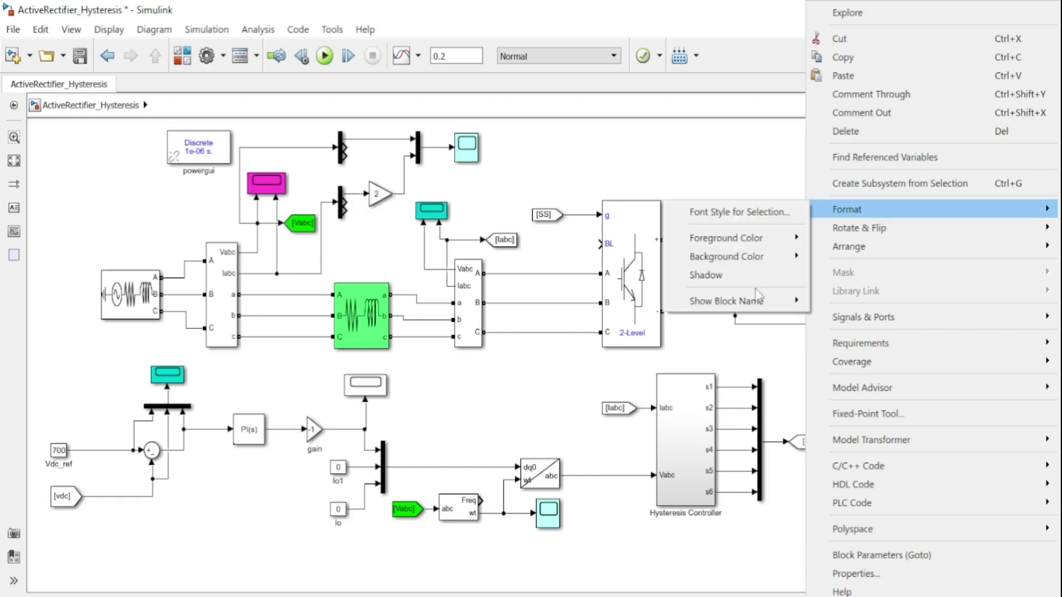
pyautogui.moveTo(737, 267)
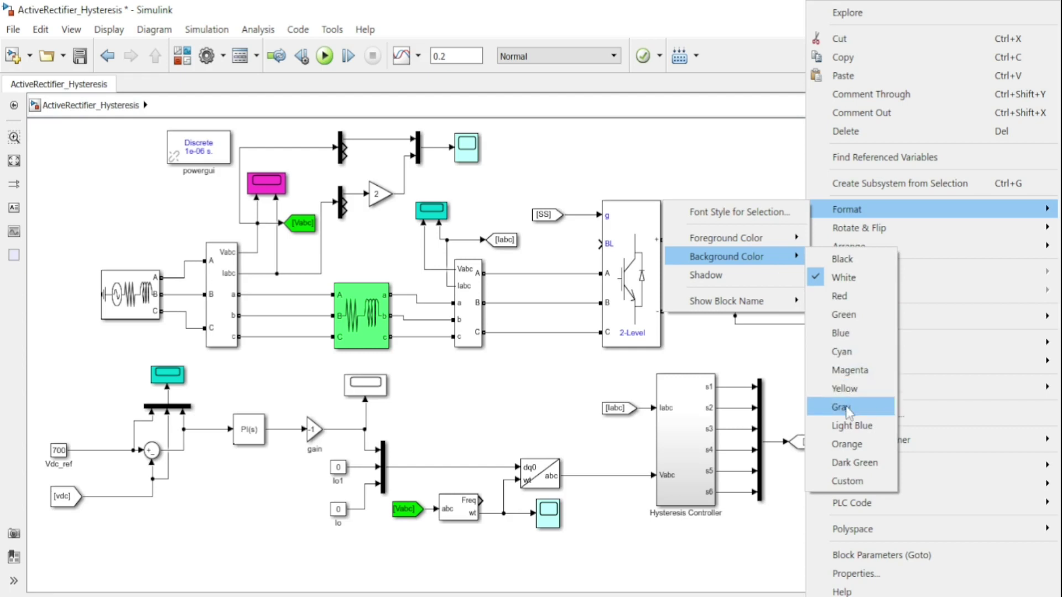
pyautogui.click(849, 448)
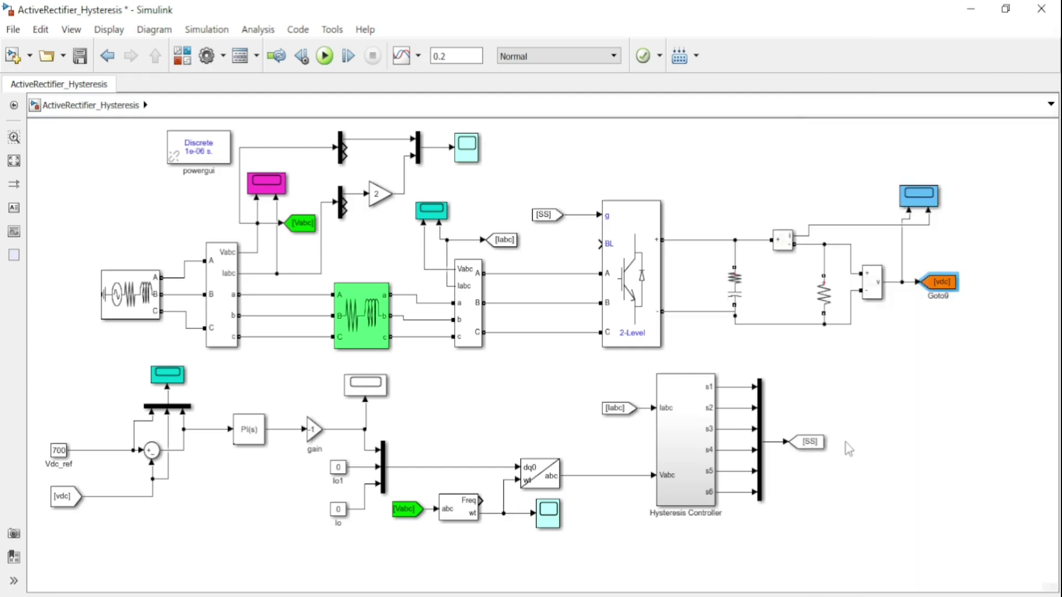
# Step: Colour the matching [vdc] From block orange as well
pyautogui.click(61, 504)
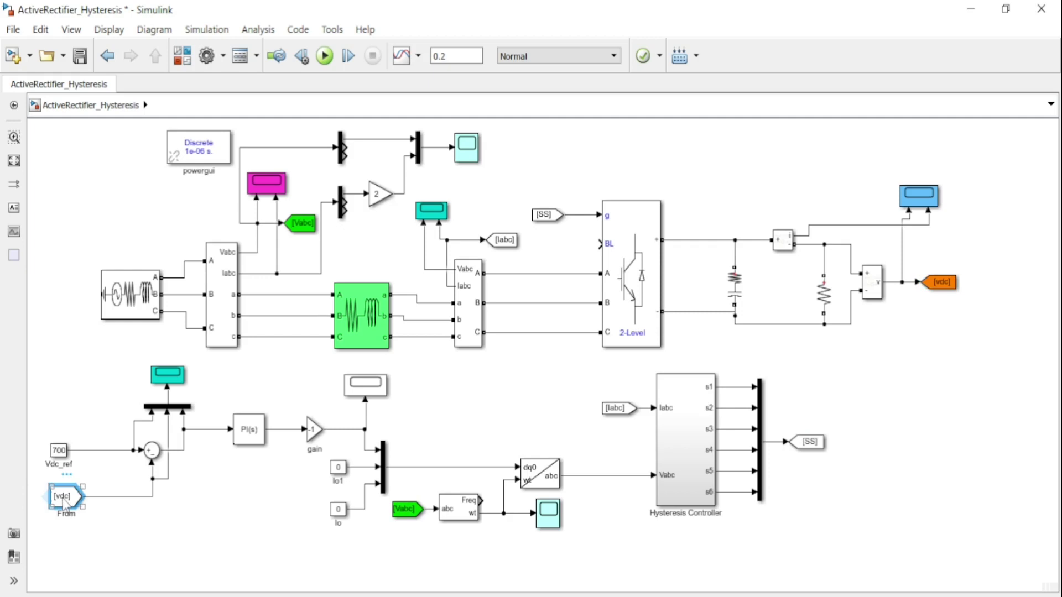
pyautogui.rightClick(64, 503)
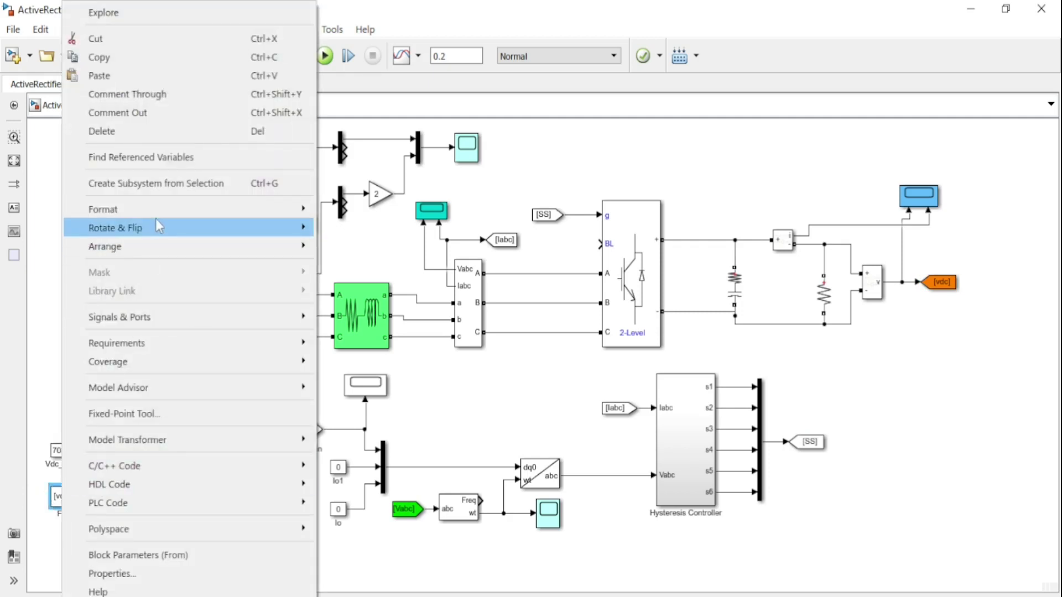
pyautogui.moveTo(157, 210)
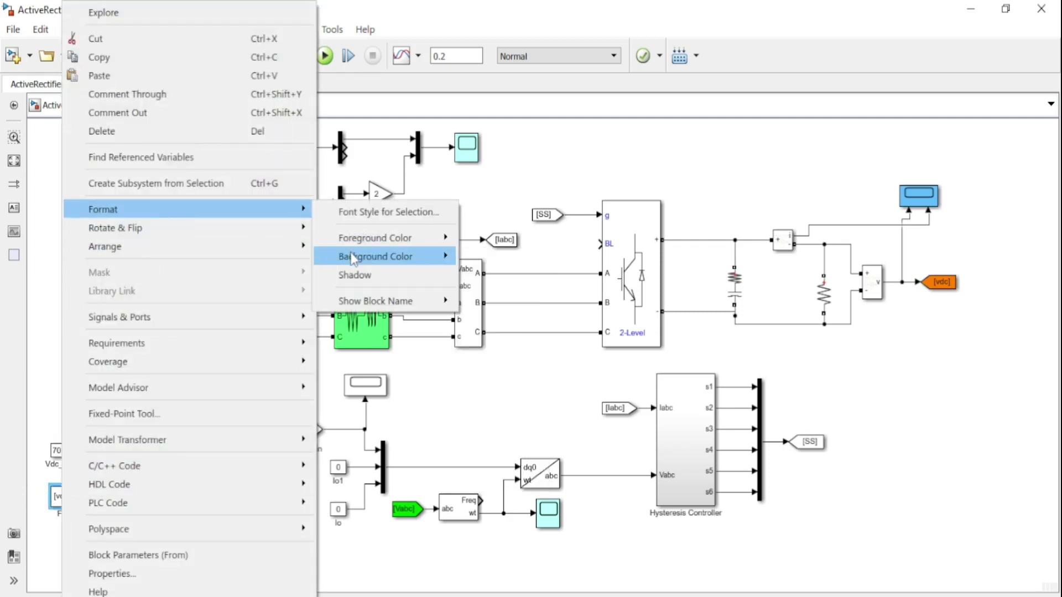
pyautogui.moveTo(353, 258)
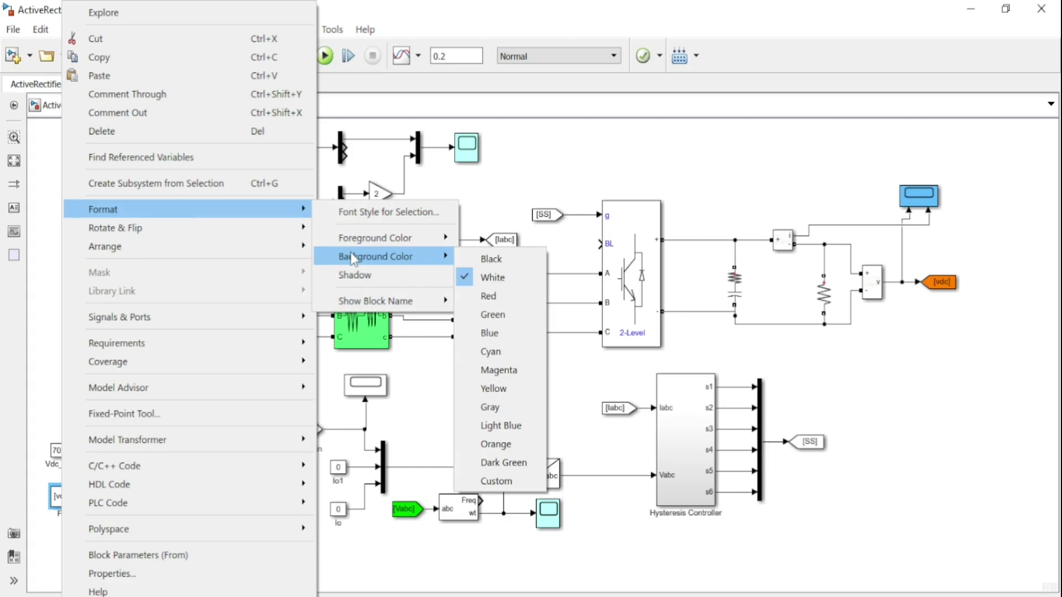
pyautogui.click(497, 444)
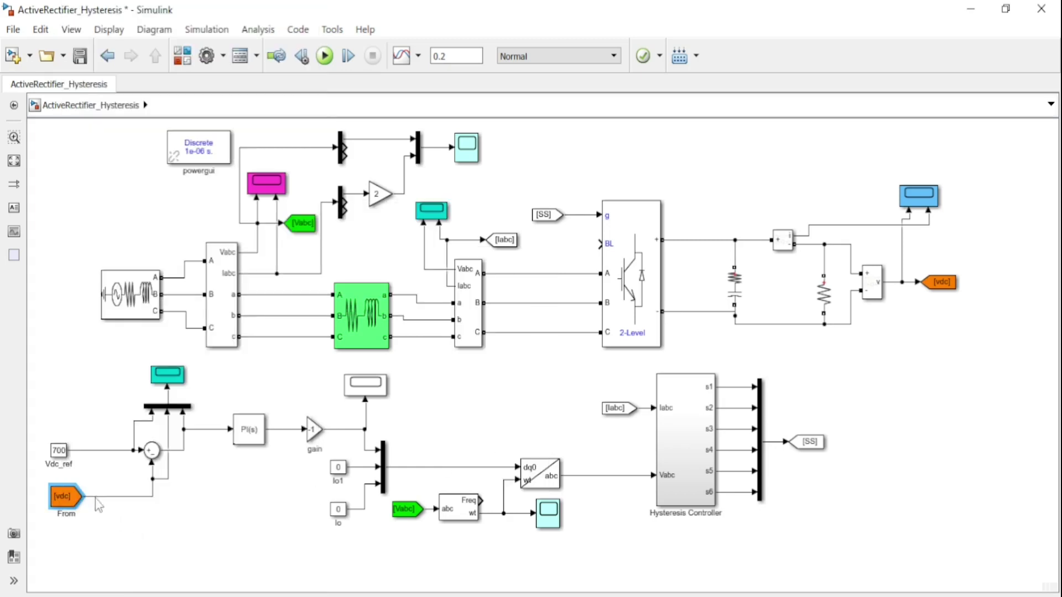
pyautogui.click(62, 455)
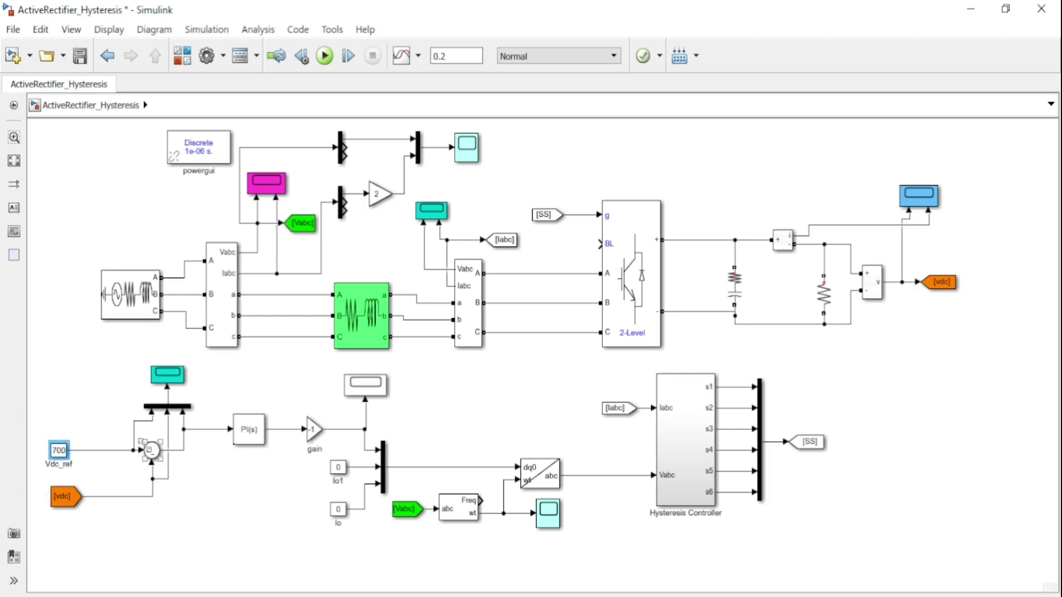
pyautogui.click(151, 452)
pyautogui.doubleClick(152, 452)
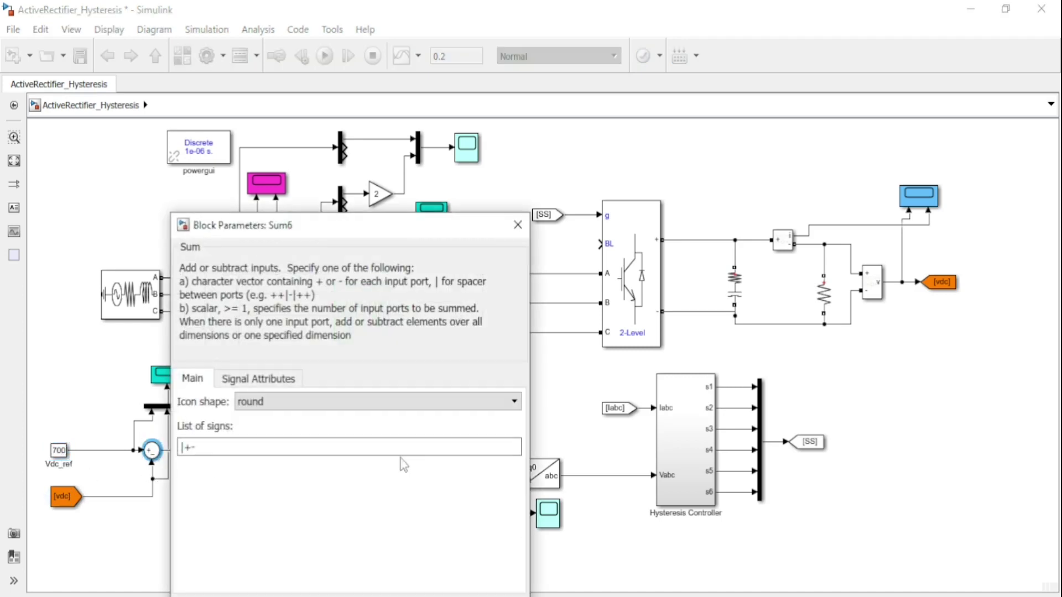
pyautogui.press('Escape')
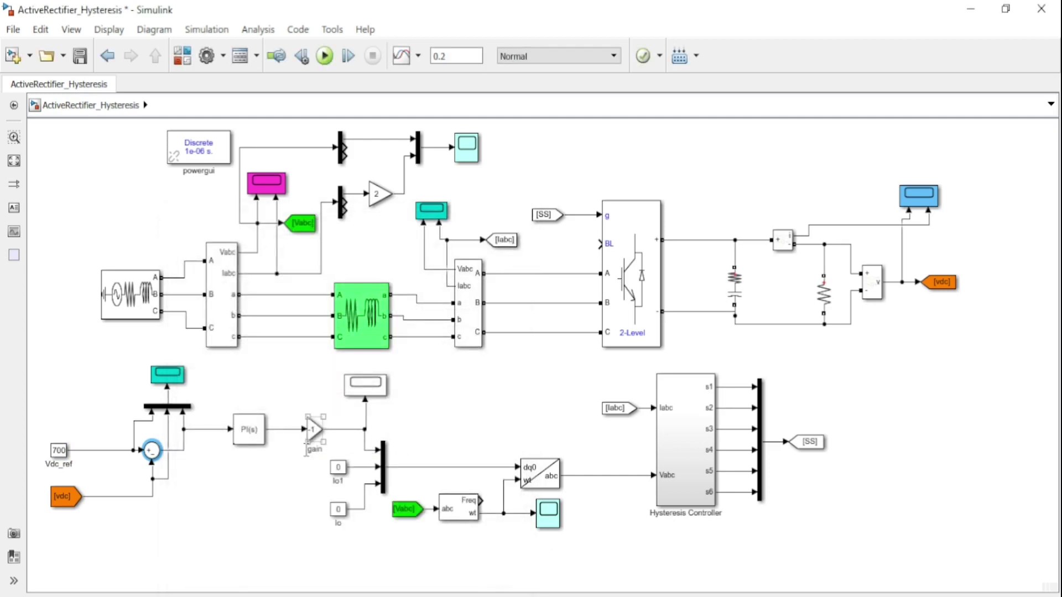
pyautogui.doubleClick(58, 450)
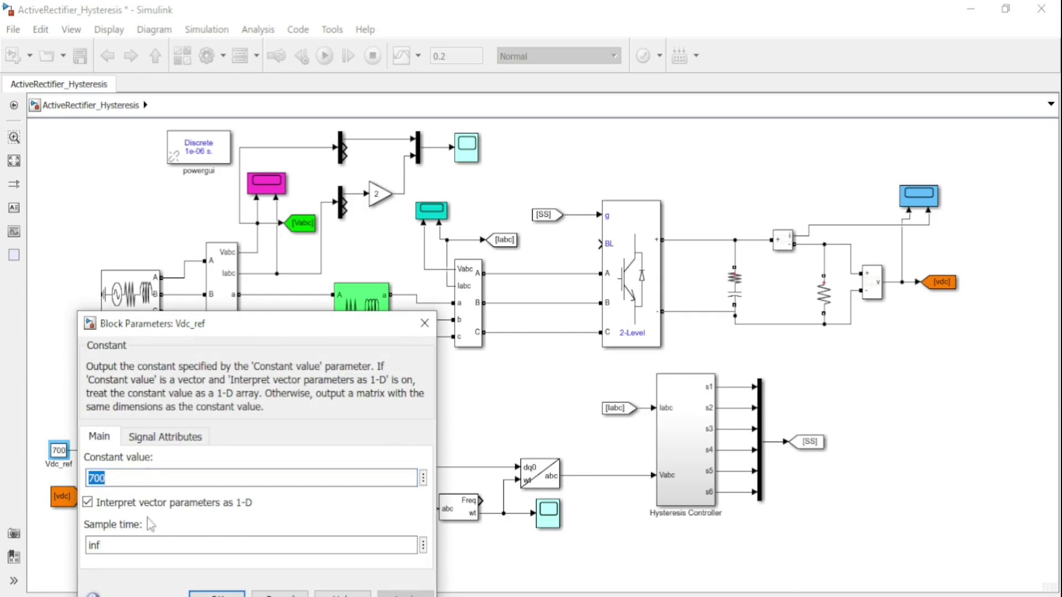
pyautogui.click(215, 593)
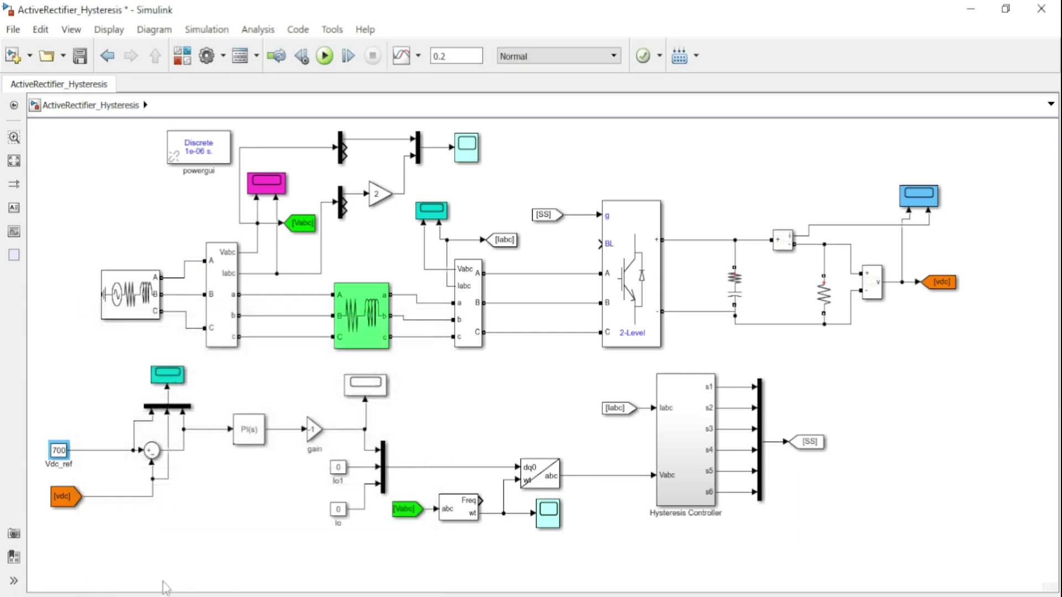
pyautogui.click(64, 500)
pyautogui.doubleClick(63, 498)
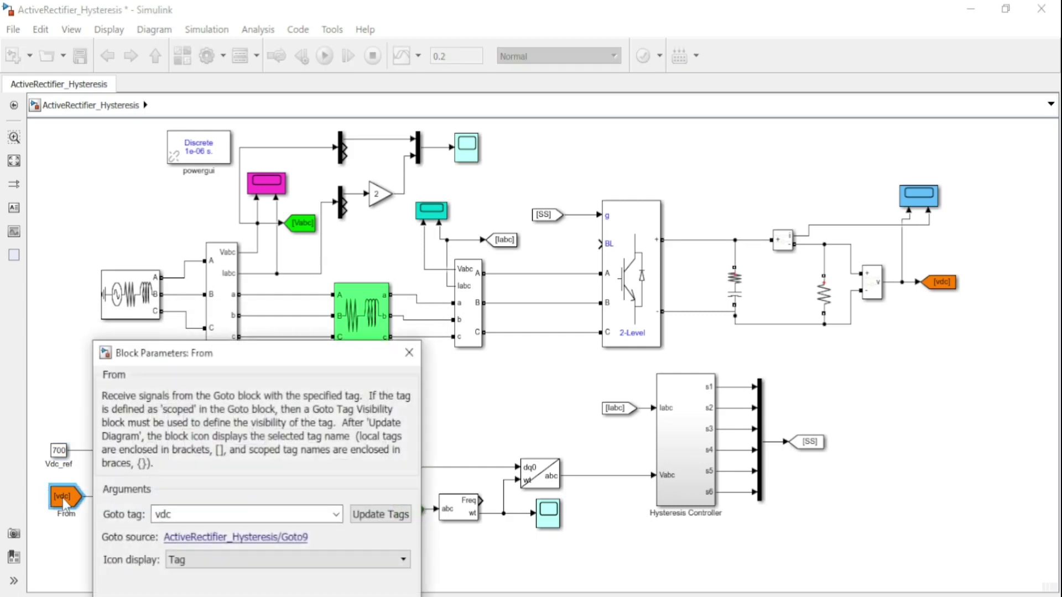
pyautogui.press('Escape')
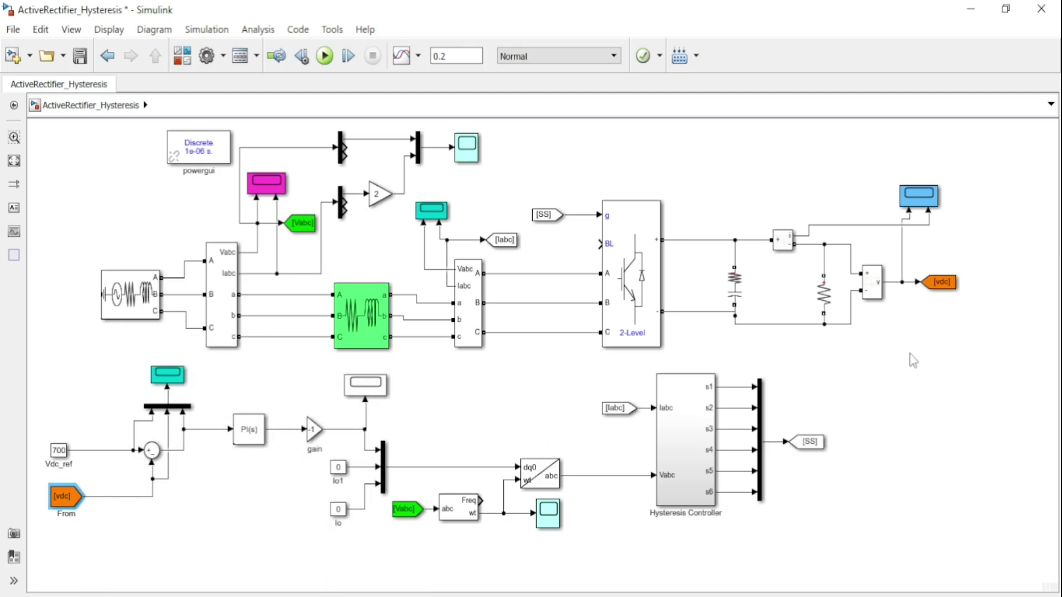
pyautogui.click(941, 283)
pyautogui.doubleClick(940, 283)
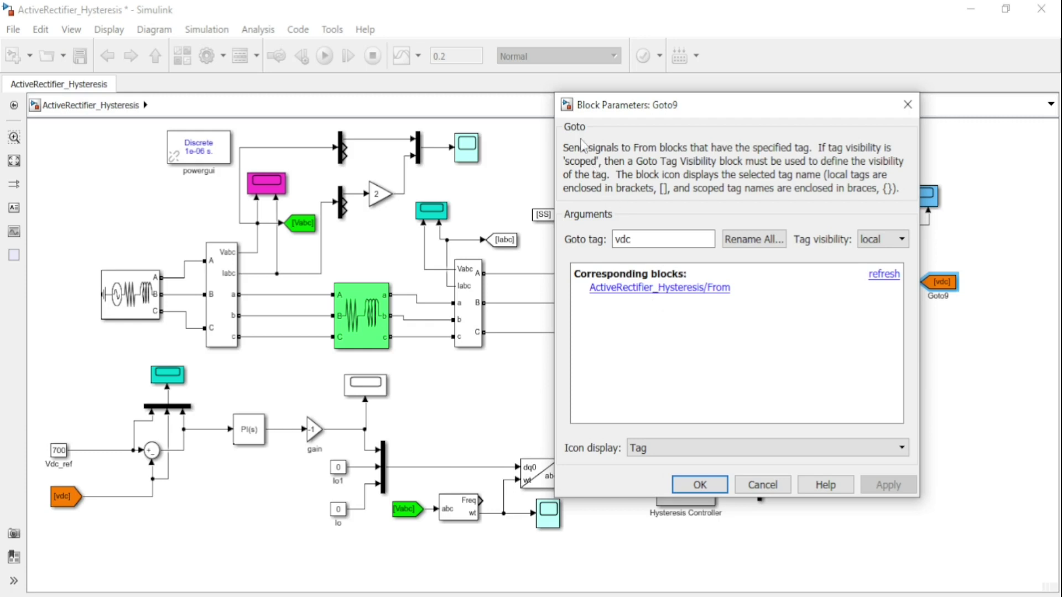
pyautogui.click(683, 486)
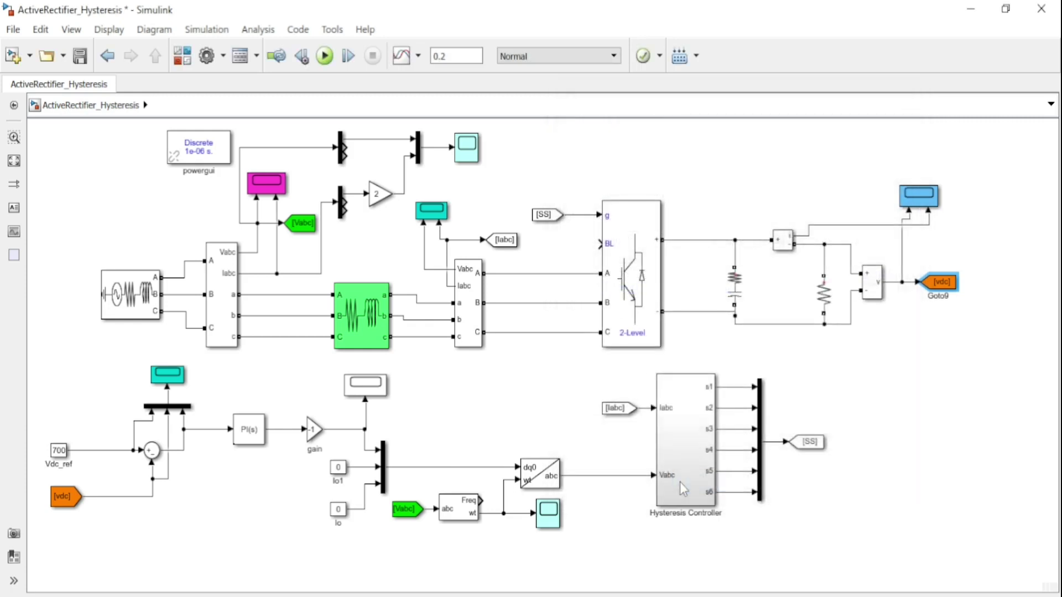
pyautogui.click(252, 434)
pyautogui.click(252, 434)
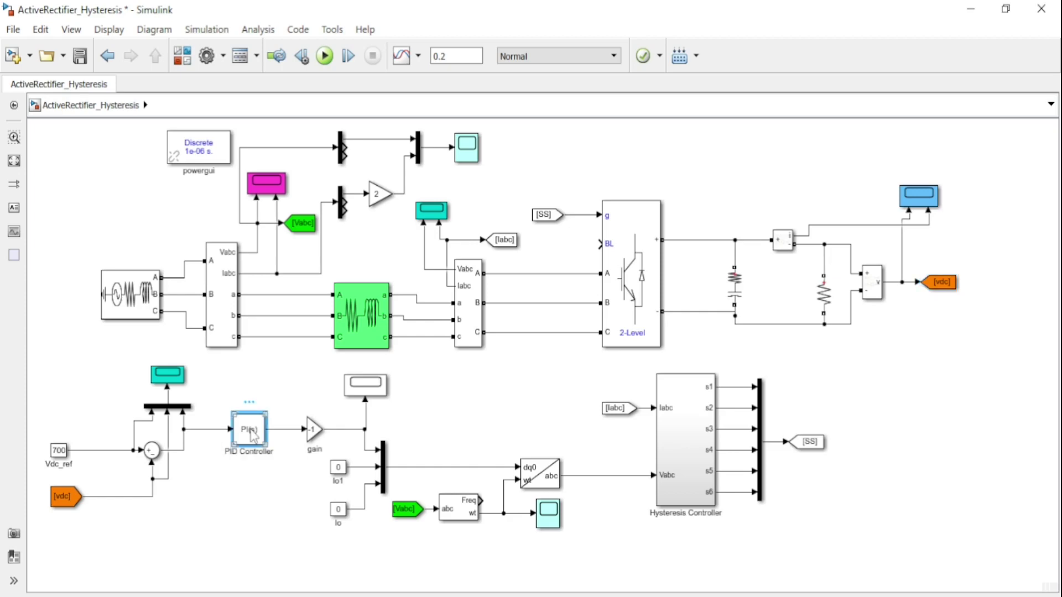
pyautogui.doubleClick(252, 434)
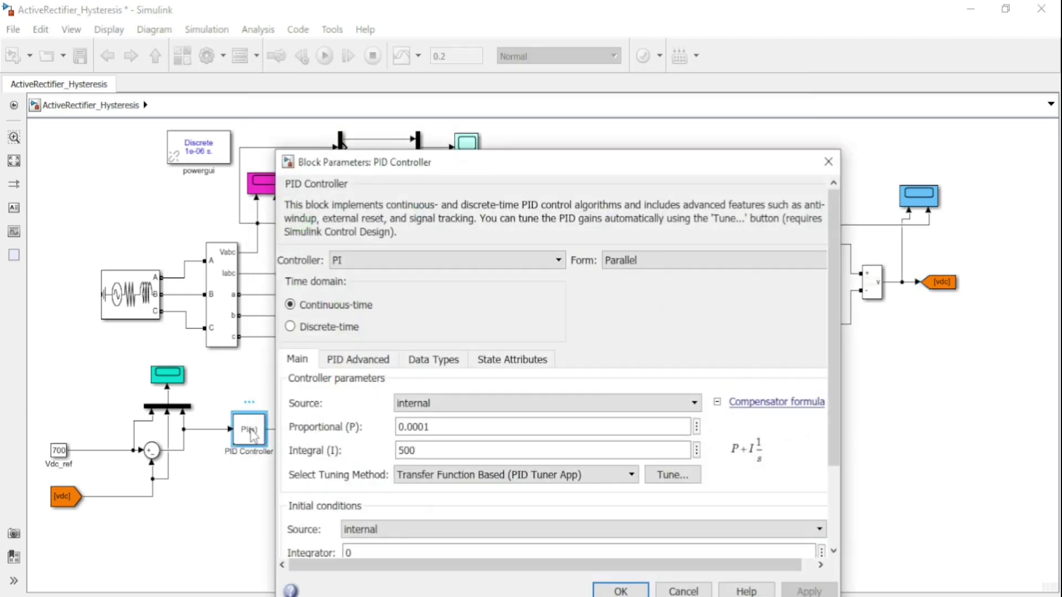
pyautogui.doubleClick(429, 427)
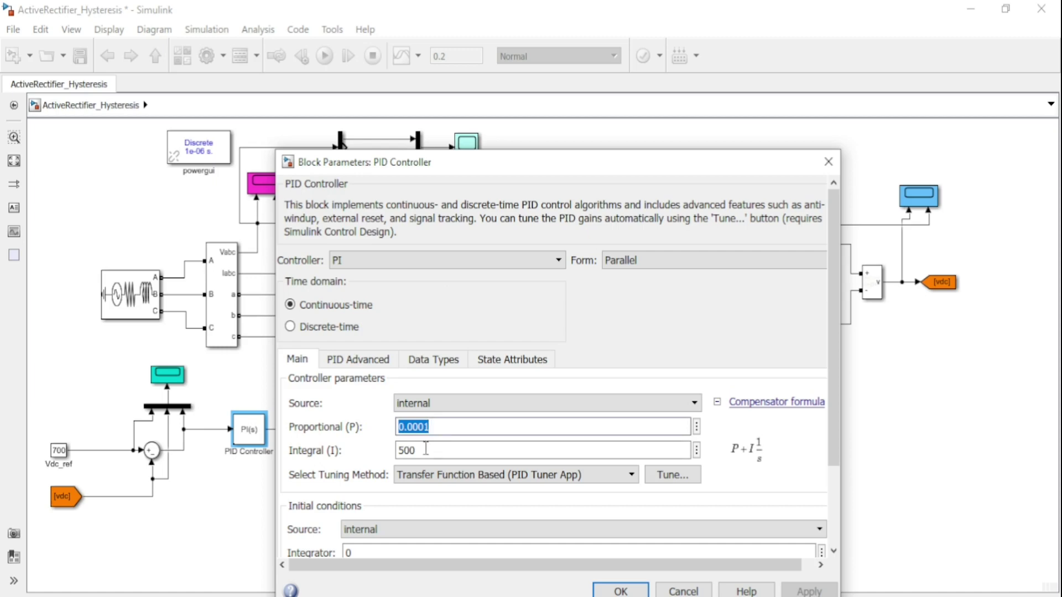
pyautogui.doubleClick(425, 450)
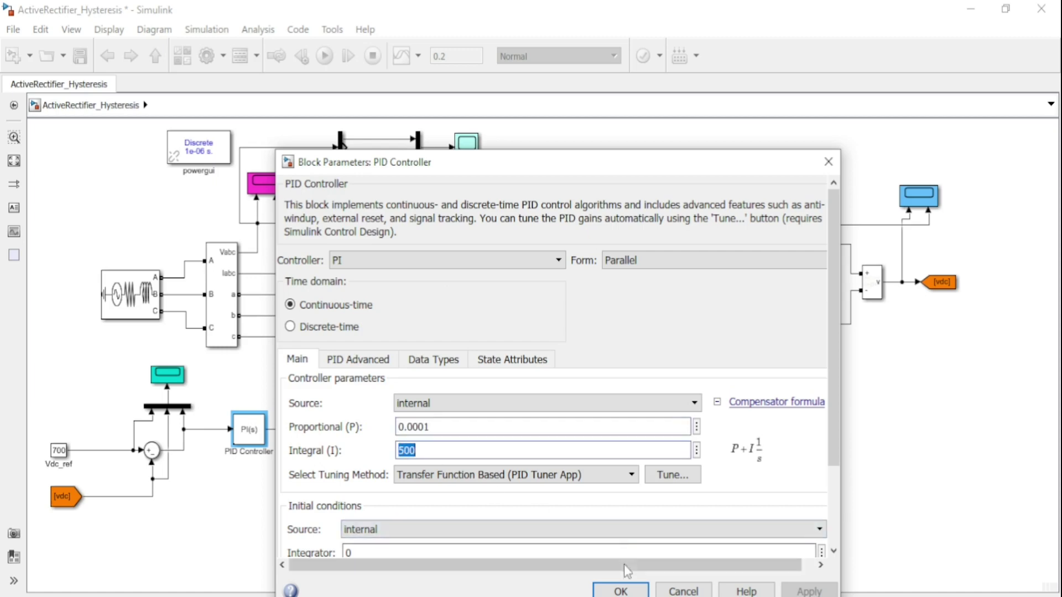
pyautogui.click(621, 591)
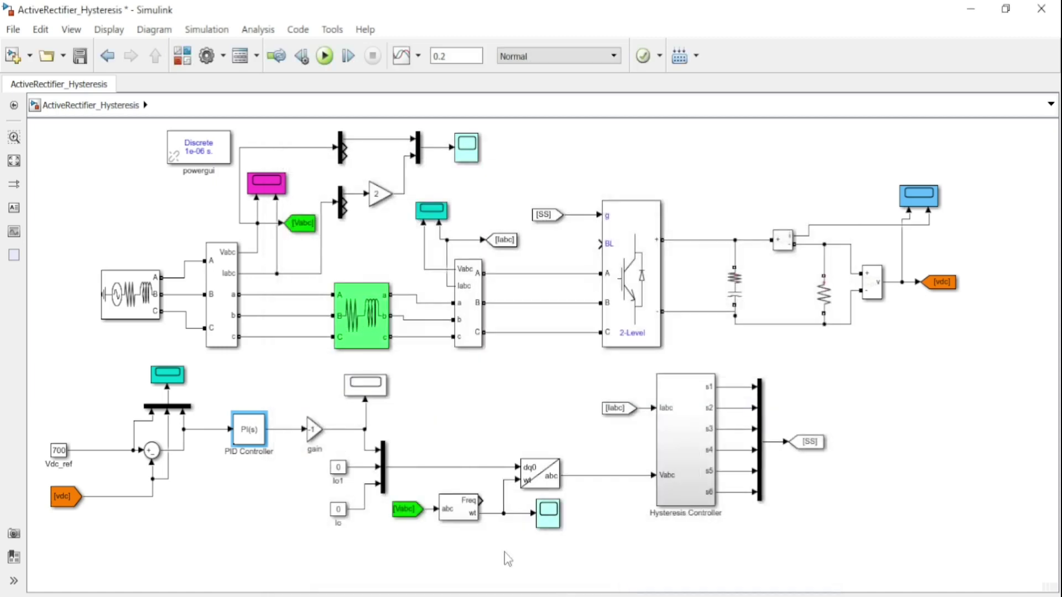
pyautogui.doubleClick(313, 429)
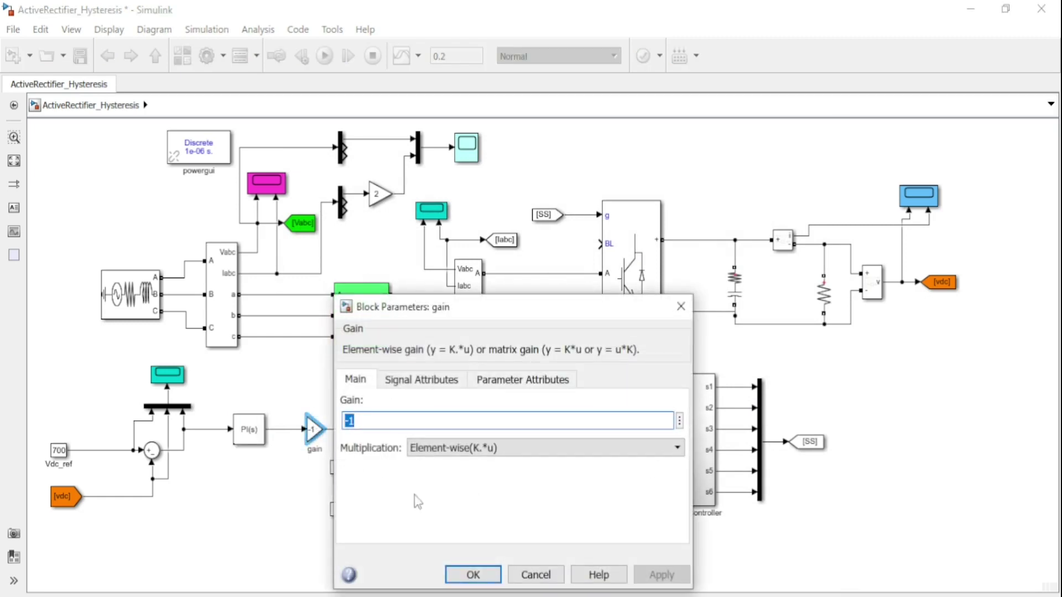
pyautogui.click(471, 575)
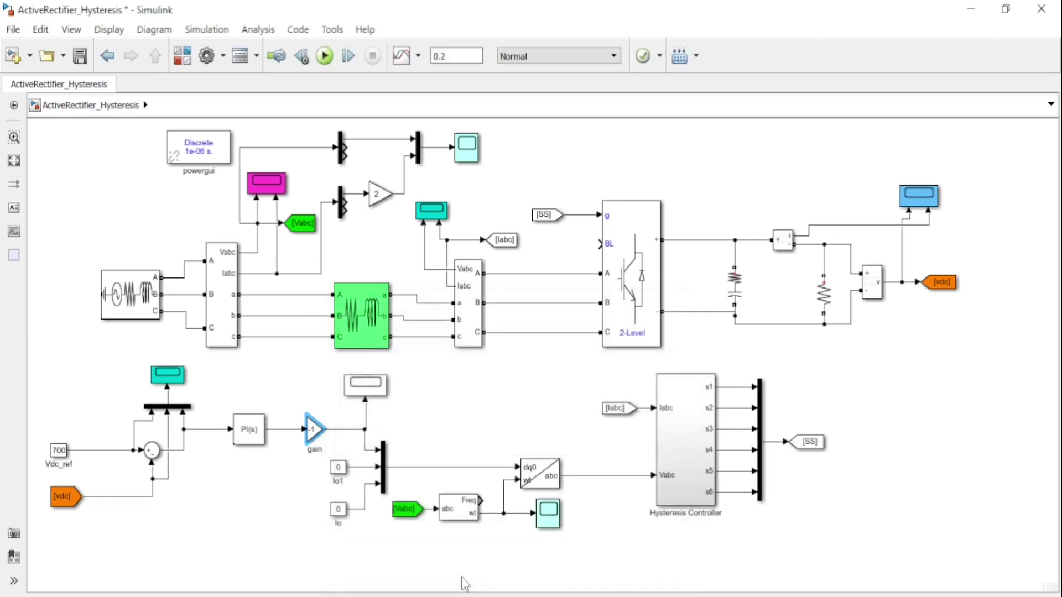
# Step: Keep the Io1 constant at 0 and rename its label to Iq
pyautogui.doubleClick(338, 468)
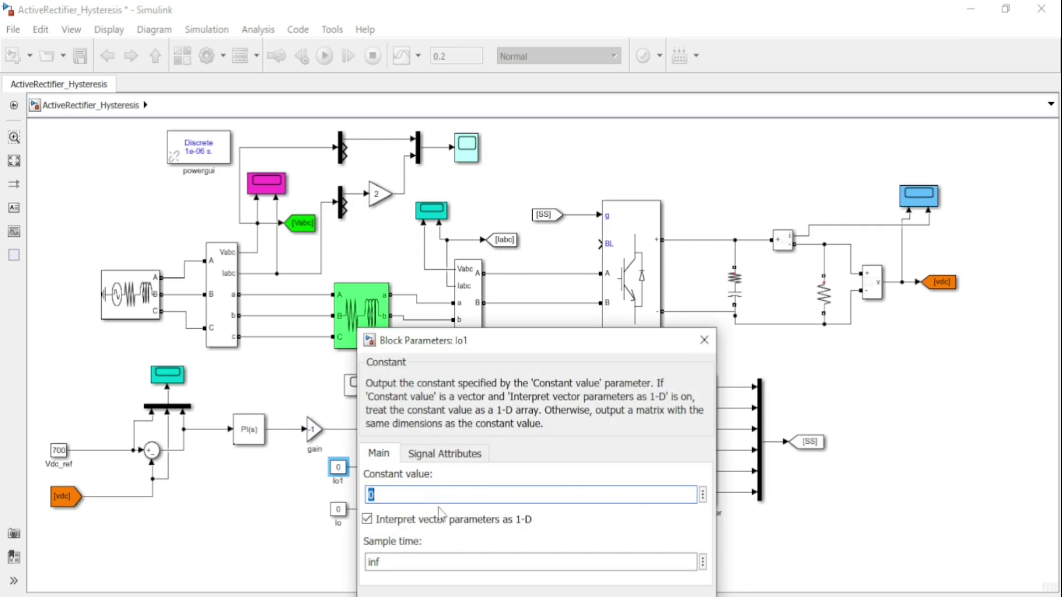
pyautogui.press('Return')
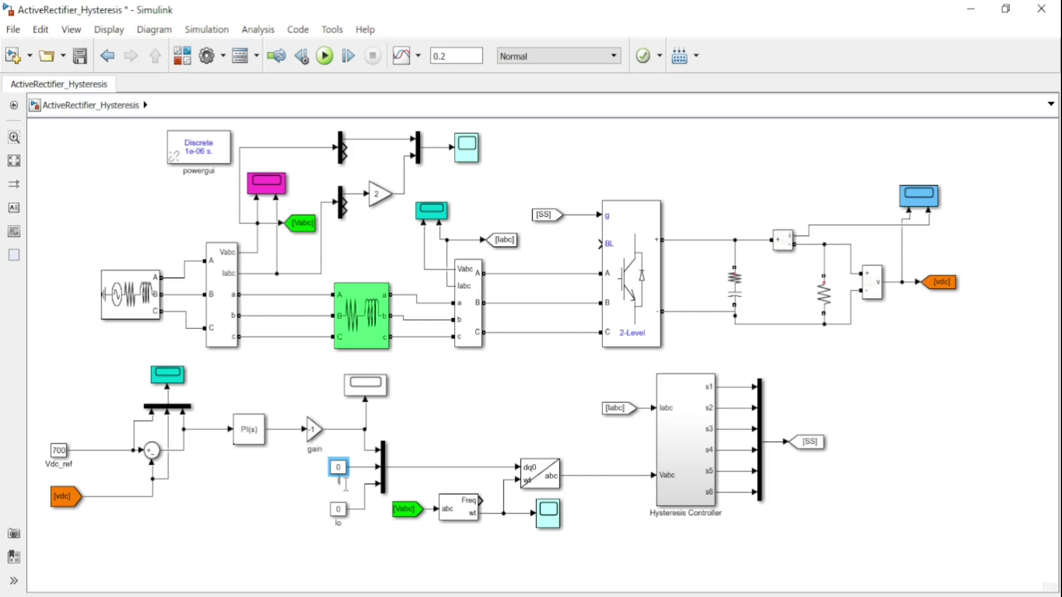
pyautogui.click(349, 491)
pyautogui.write('q')
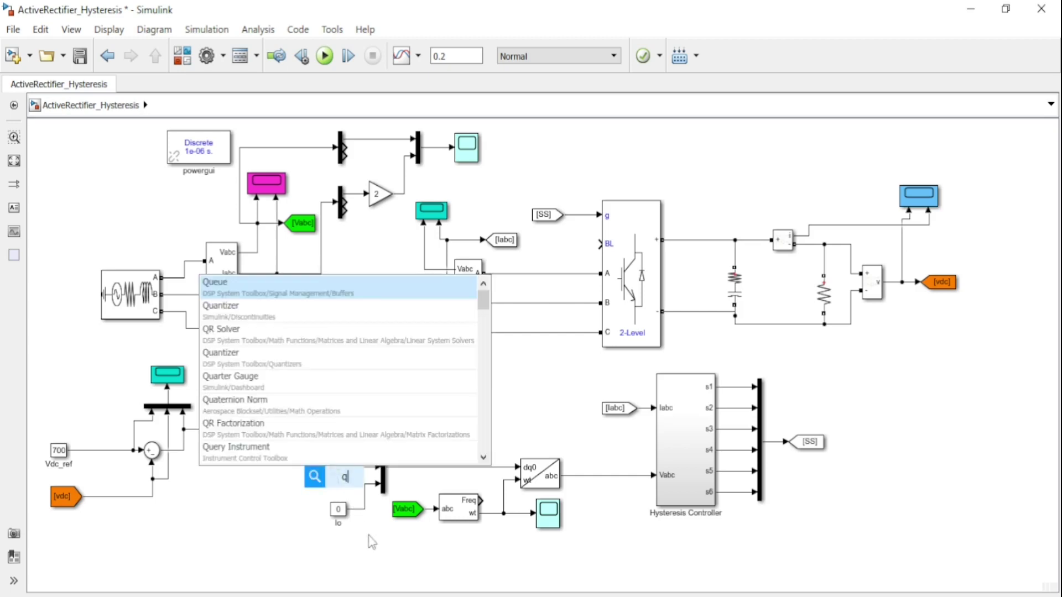
pyautogui.press('Escape')
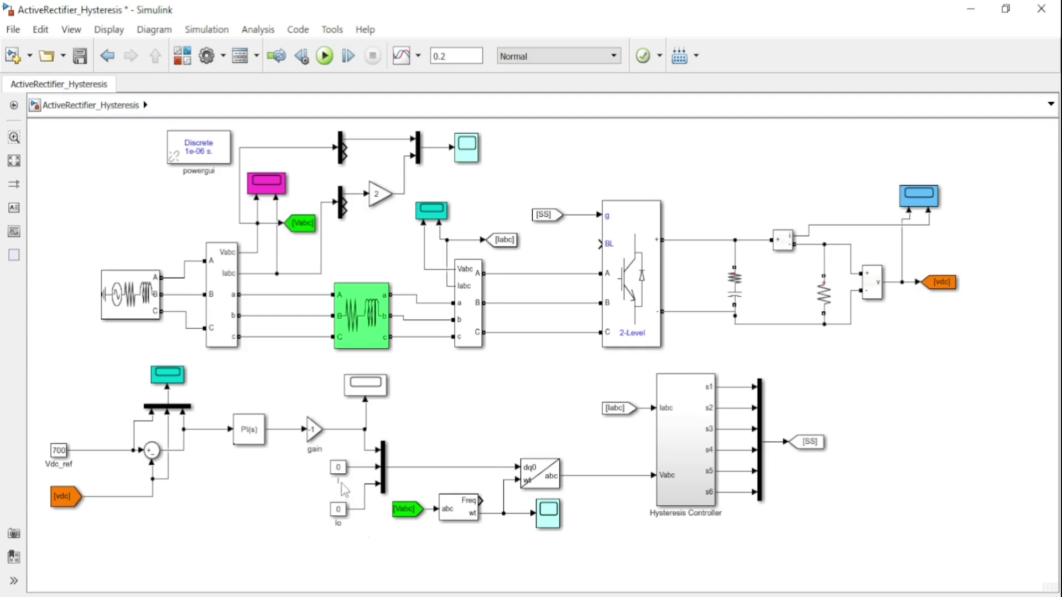
pyautogui.click(339, 483)
pyautogui.click(355, 533)
# Step: Connect [Vabc] to the PLL abc input and confirm PLL settings: 45 Hz, [0, 50], gains [180, 3200, 1]
pyautogui.click(418, 510)
pyautogui.moveTo(438, 509); pyautogui.dragTo(439, 509)
pyautogui.click(459, 514)
pyautogui.doubleClick(459, 514)
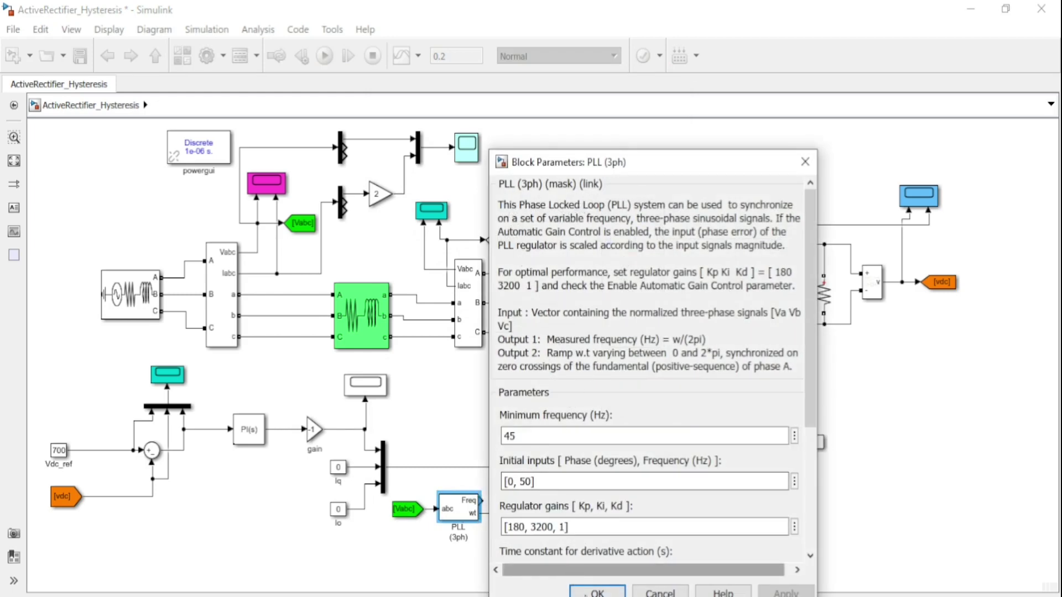
pyautogui.click(598, 592)
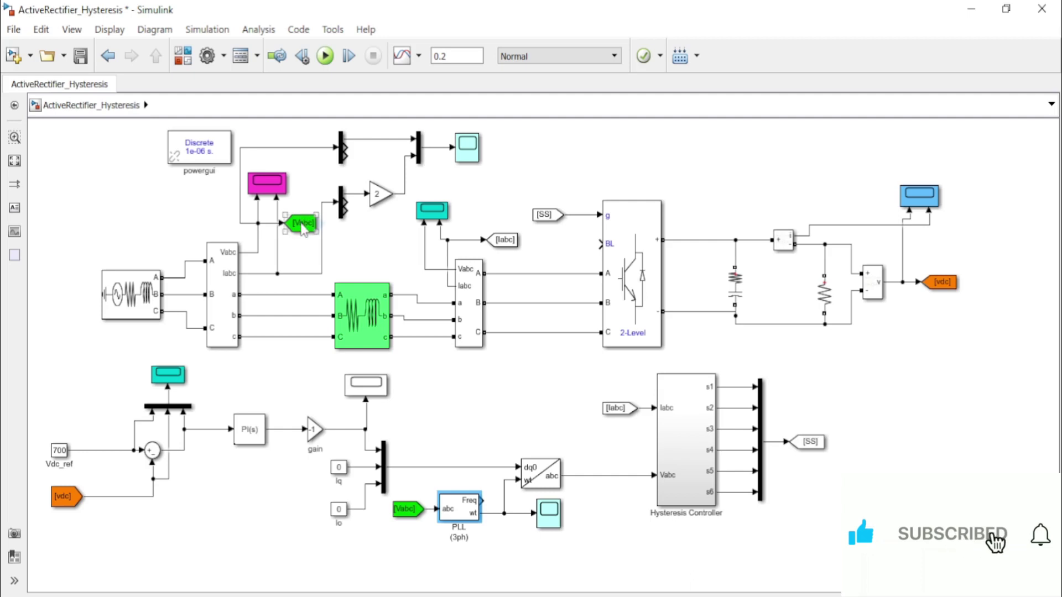
# Step: Keep the dq0 to abc alignment at 90 degrees behind phase A axis
pyautogui.click(541, 480)
pyautogui.doubleClick(540, 479)
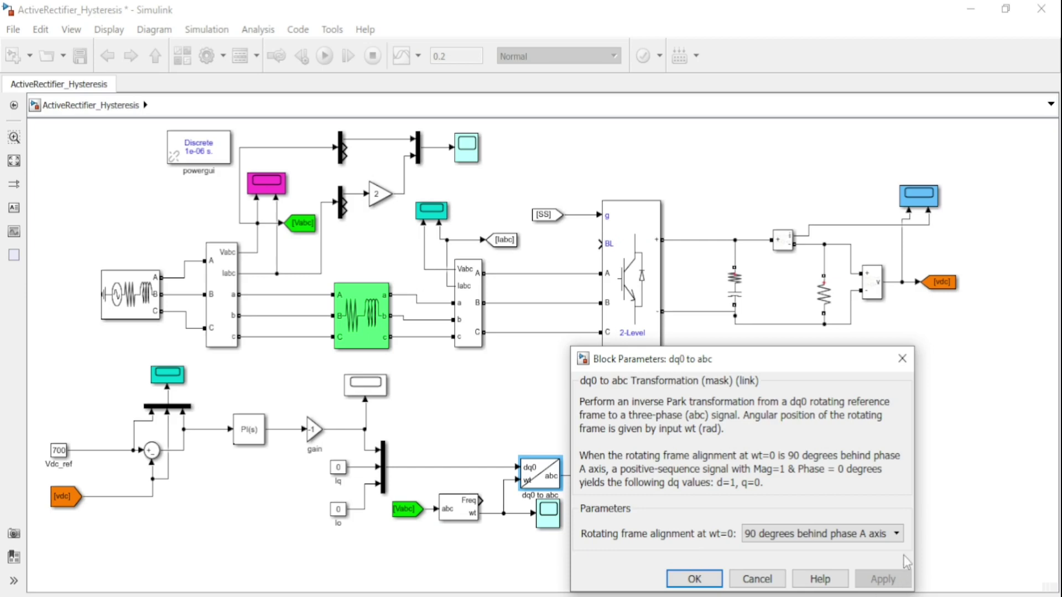
pyautogui.click(896, 534)
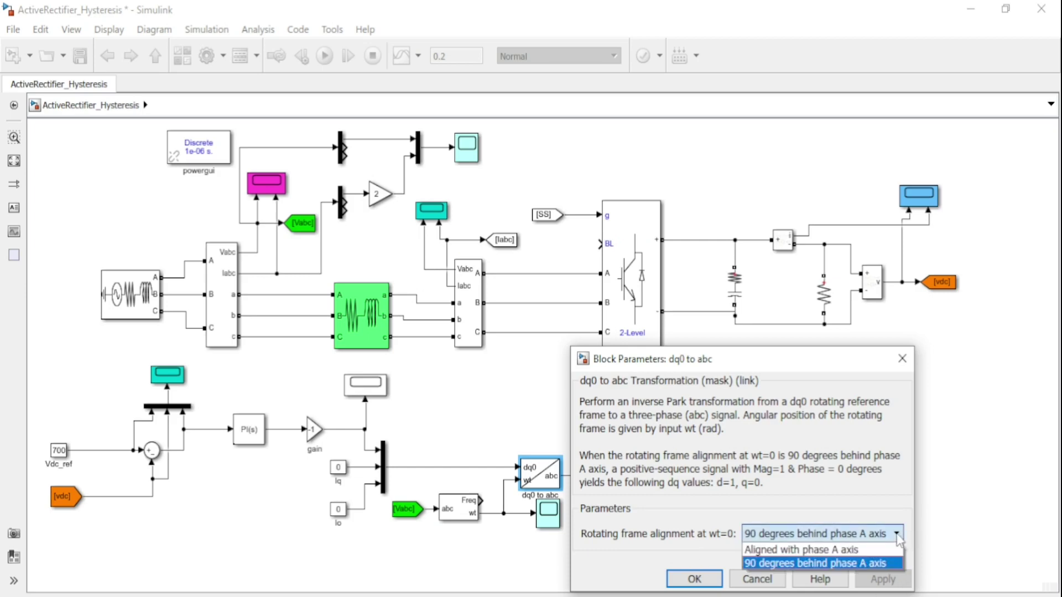
pyautogui.click(897, 539)
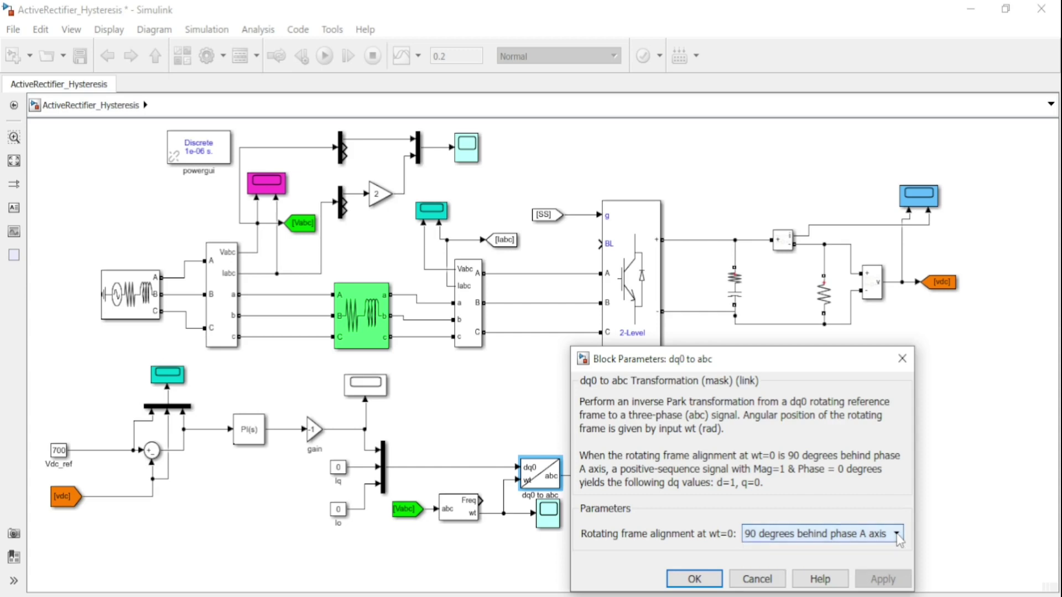
pyautogui.click(695, 580)
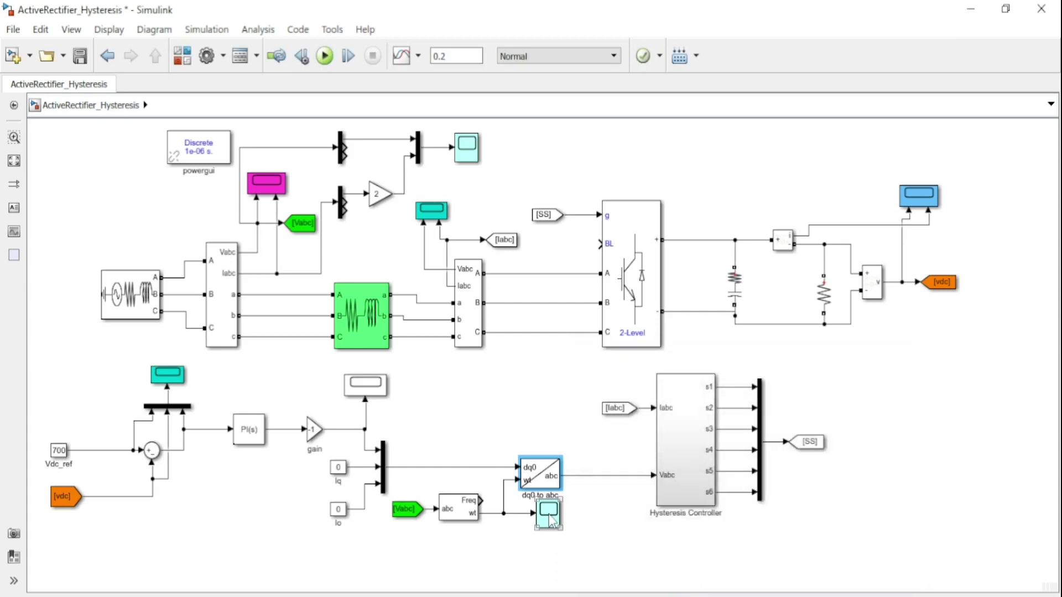
# Step: Confirm the Hysteresis Controller's [Iabc] From block uses tag Iabc
pyautogui.click(692, 475)
pyautogui.click(622, 413)
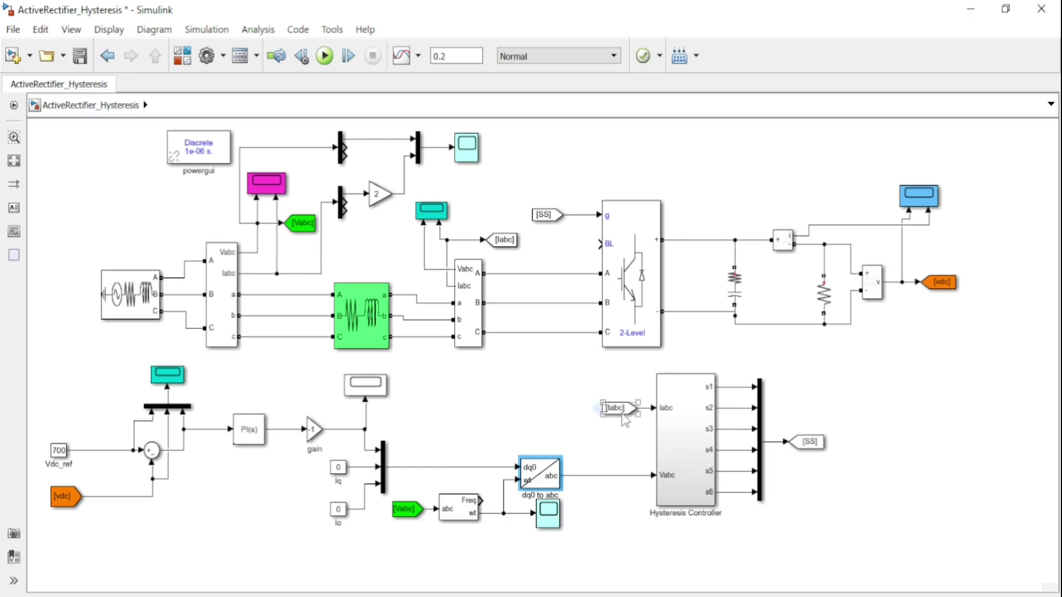
pyautogui.doubleClick(622, 414)
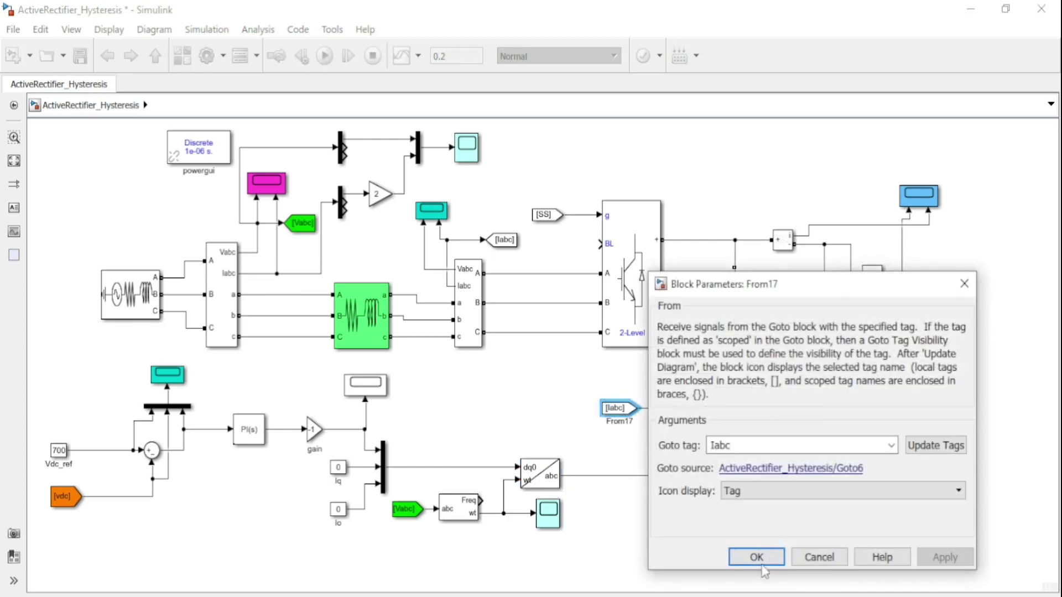
pyautogui.click(762, 565)
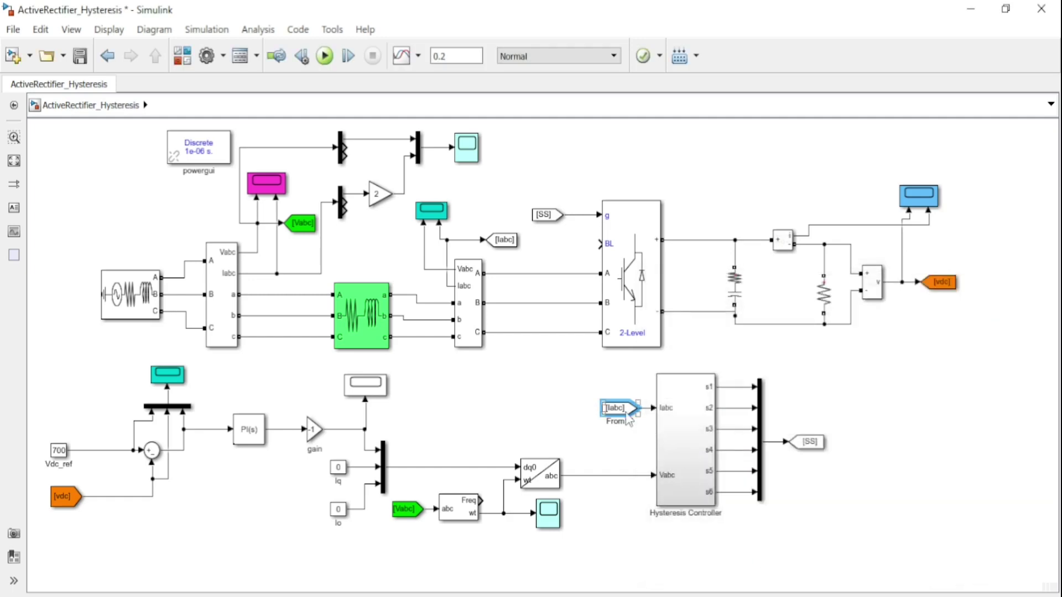
# Step: Give the [Iabc] From tag a custom pink-magenta background
pyautogui.rightClick(625, 413)
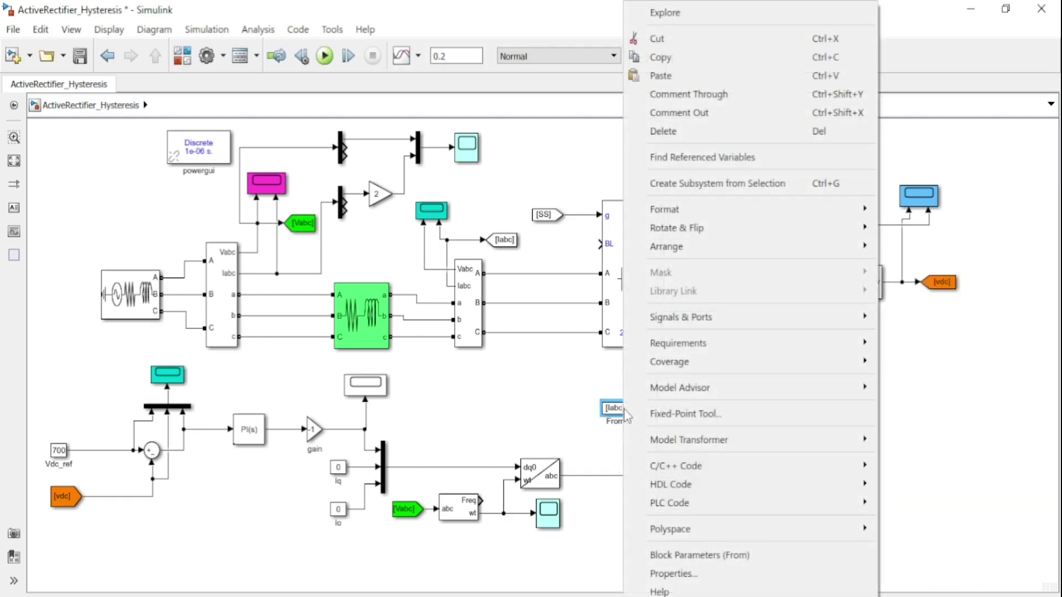
pyautogui.moveTo(674, 211)
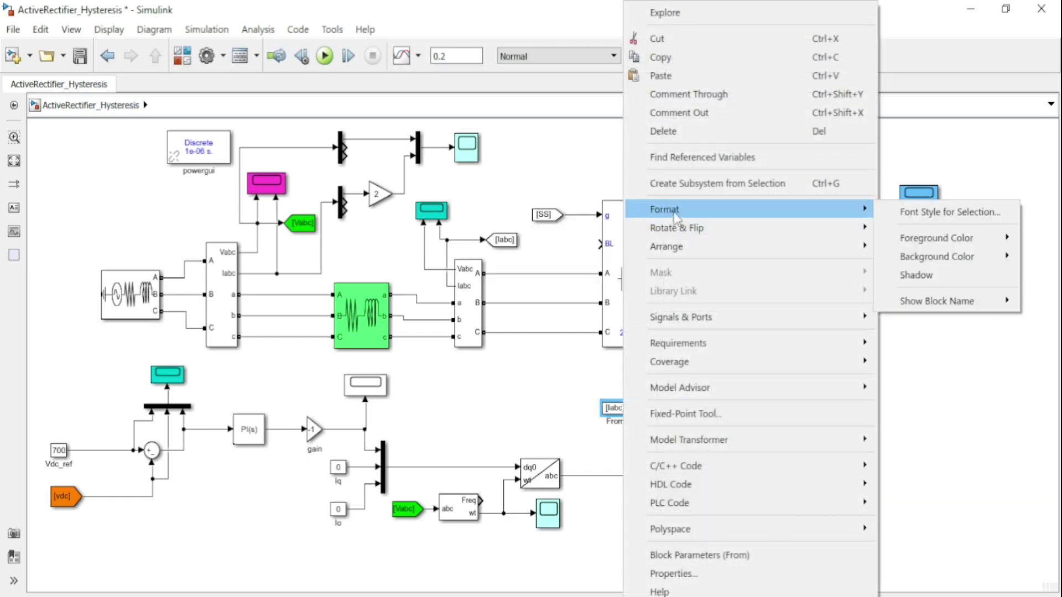
pyautogui.moveTo(935, 264)
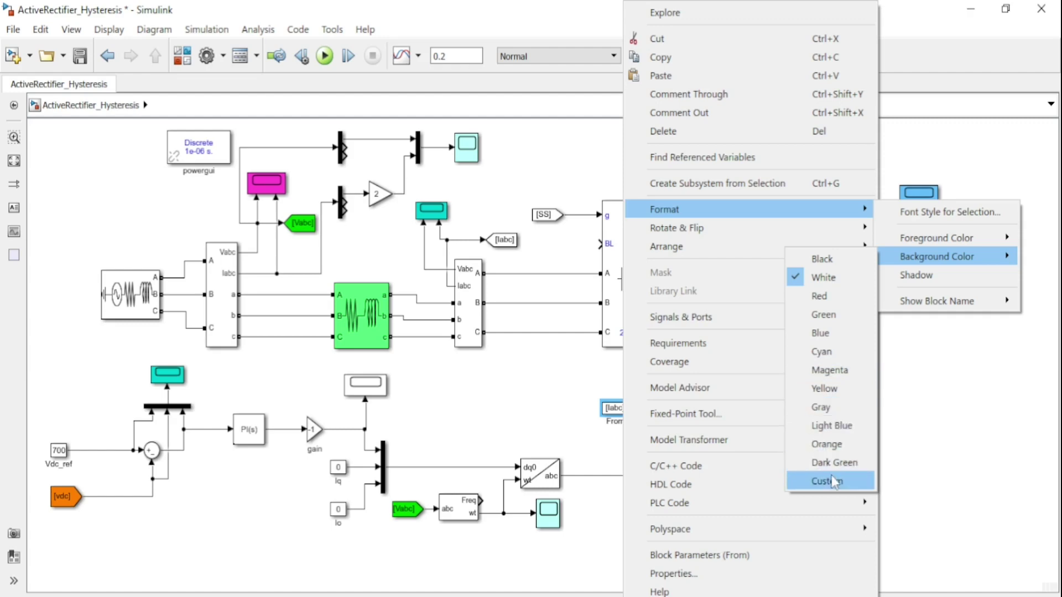
pyautogui.click(835, 490)
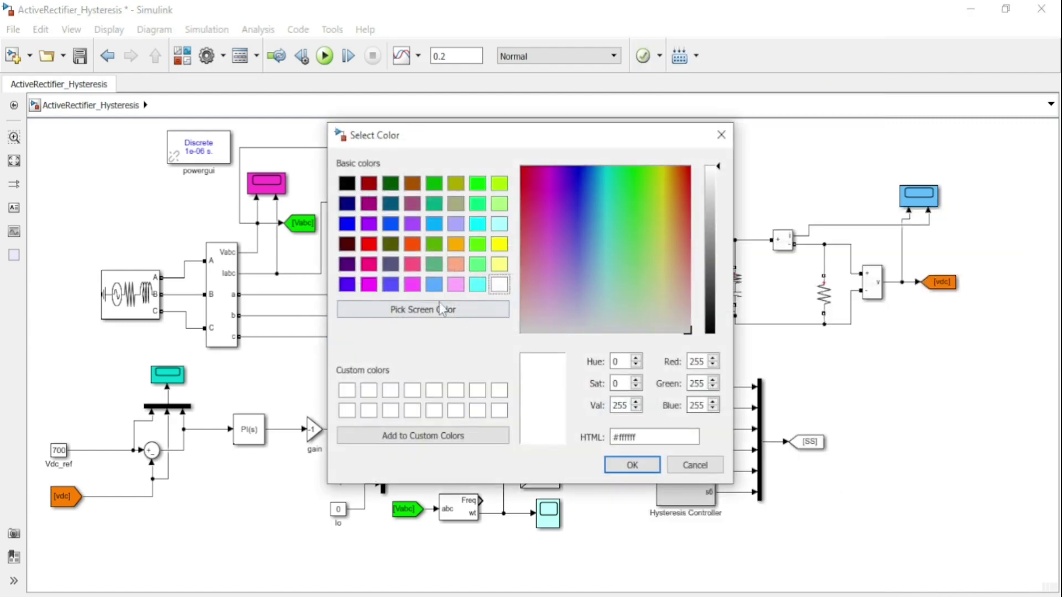
pyautogui.click(412, 285)
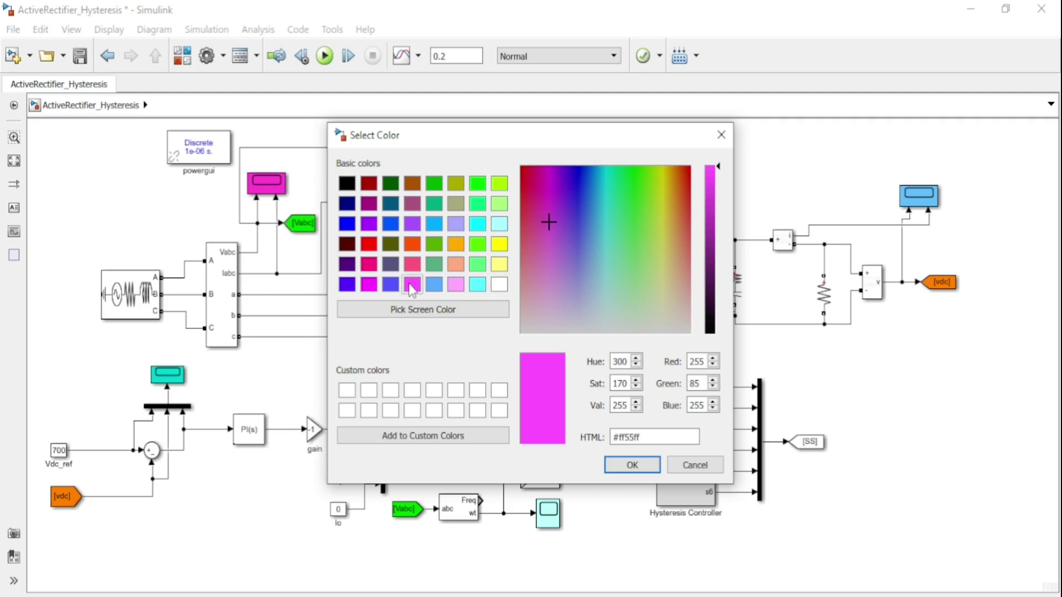
pyautogui.click(630, 464)
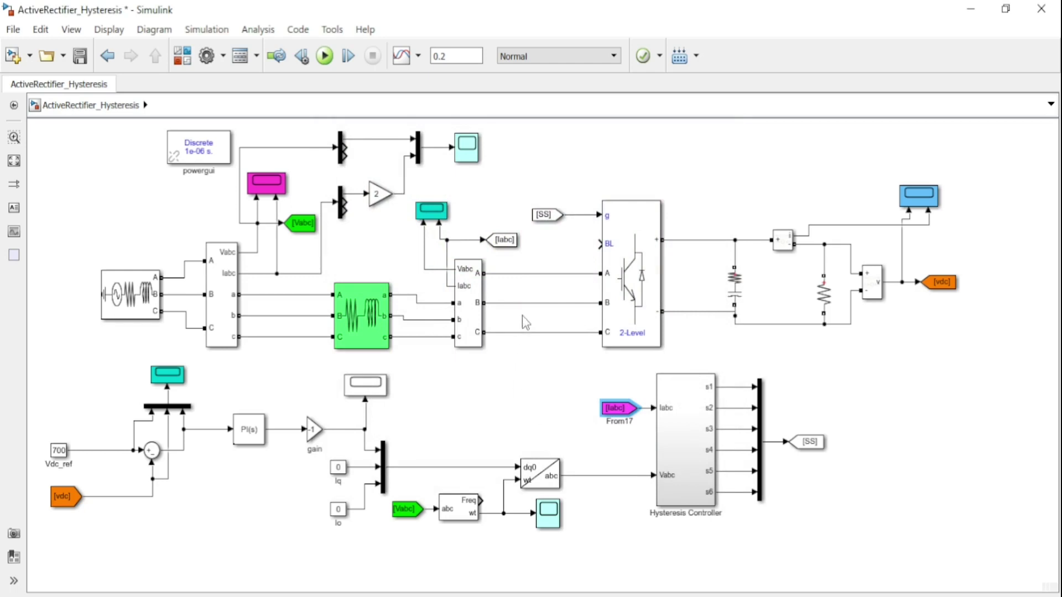
# Step: Colour the [Iabc] Goto tag pure magenta (#ff00ff)
pyautogui.click(506, 242)
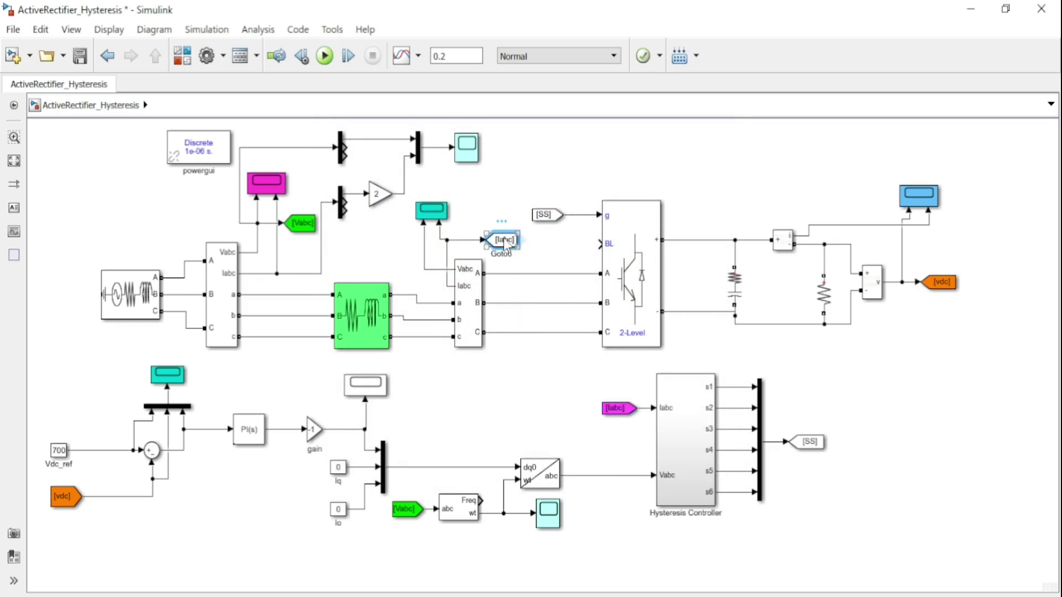
pyautogui.rightClick(506, 243)
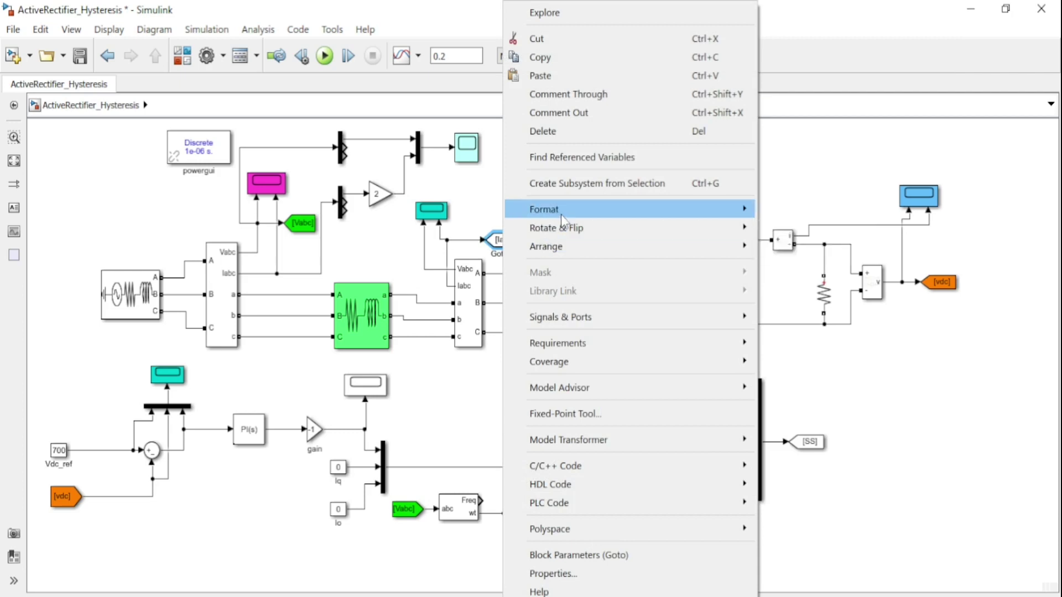
pyautogui.moveTo(562, 211)
pyautogui.moveTo(825, 257)
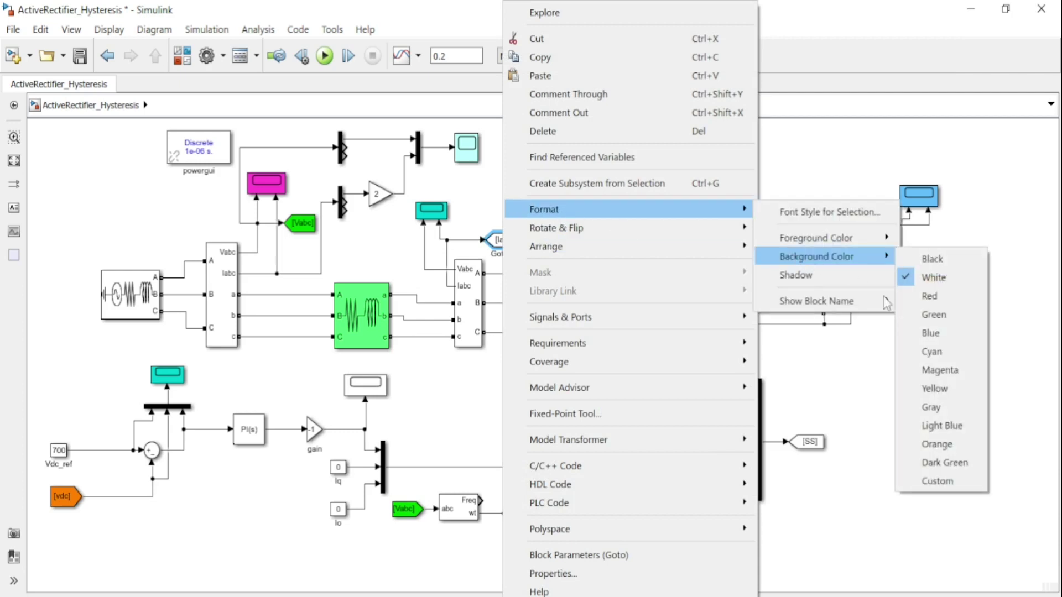
pyautogui.click(937, 482)
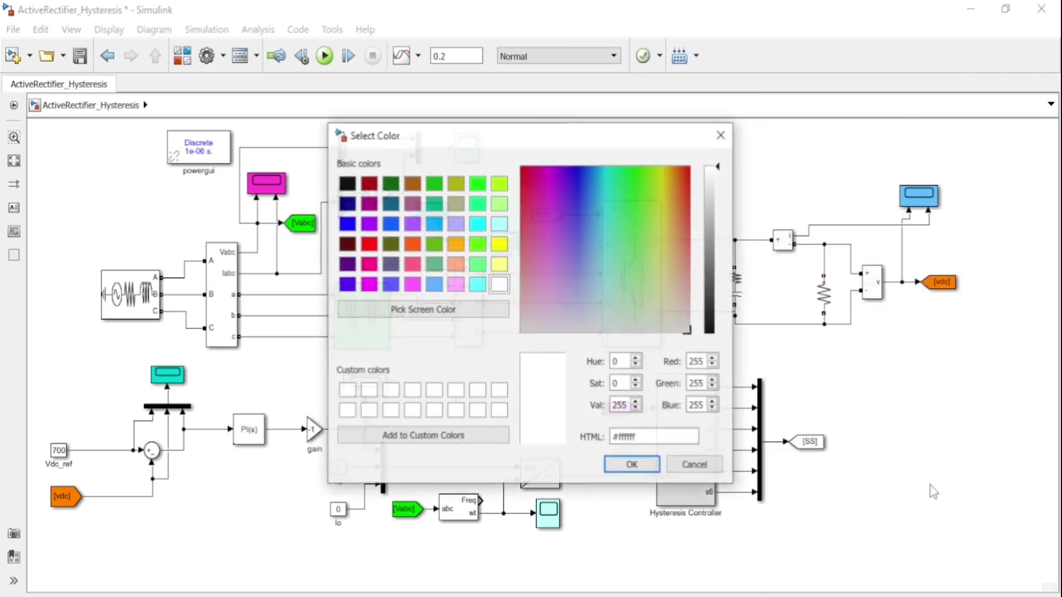
pyautogui.click(371, 284)
pyautogui.click(630, 465)
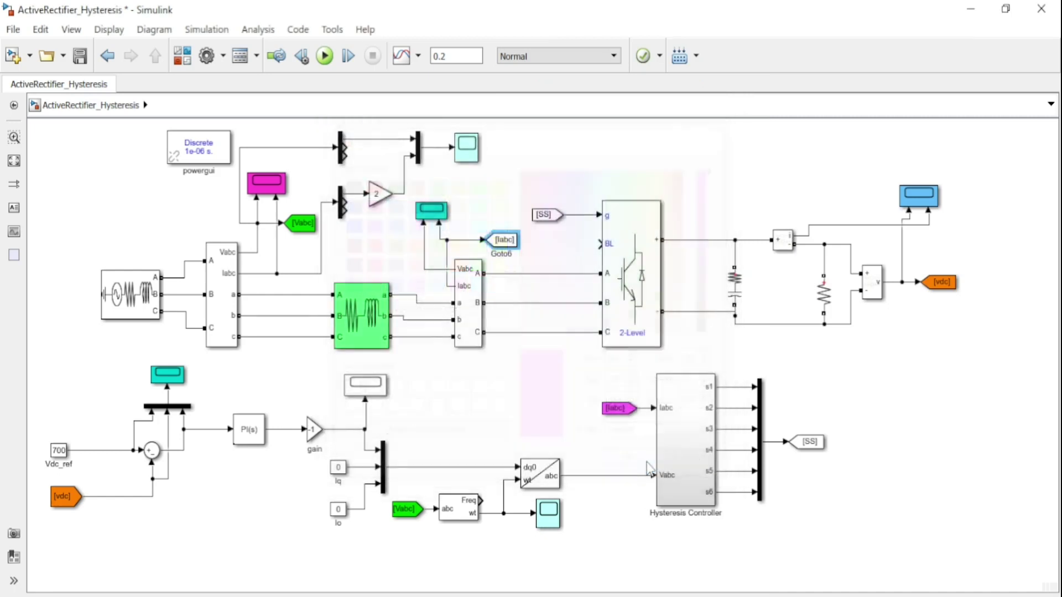
# Step: Reset Scope2's background colour to white
pyautogui.click(608, 415)
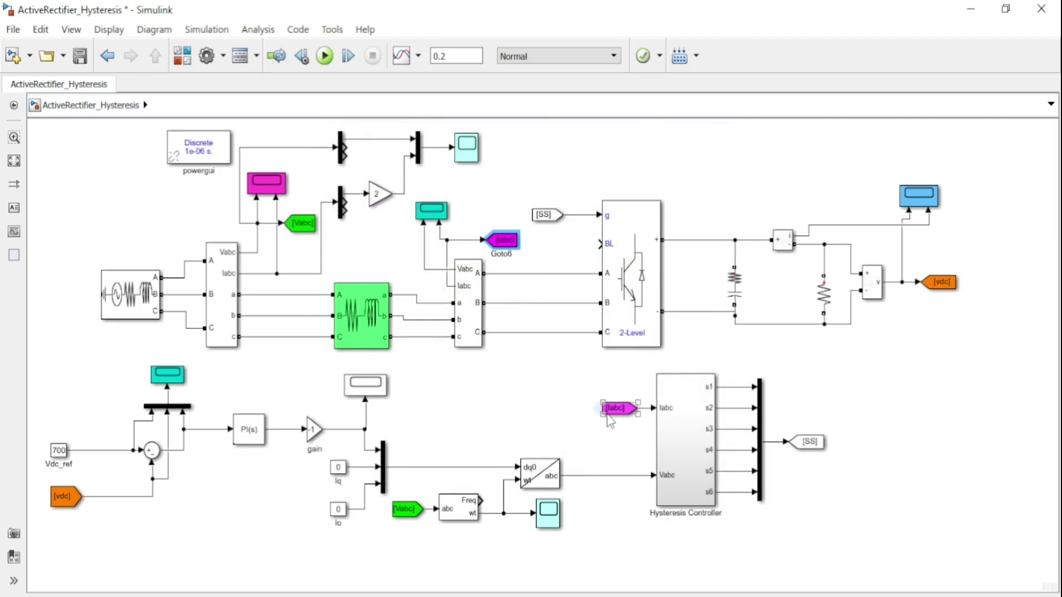
pyautogui.click(273, 188)
pyautogui.rightClick(272, 188)
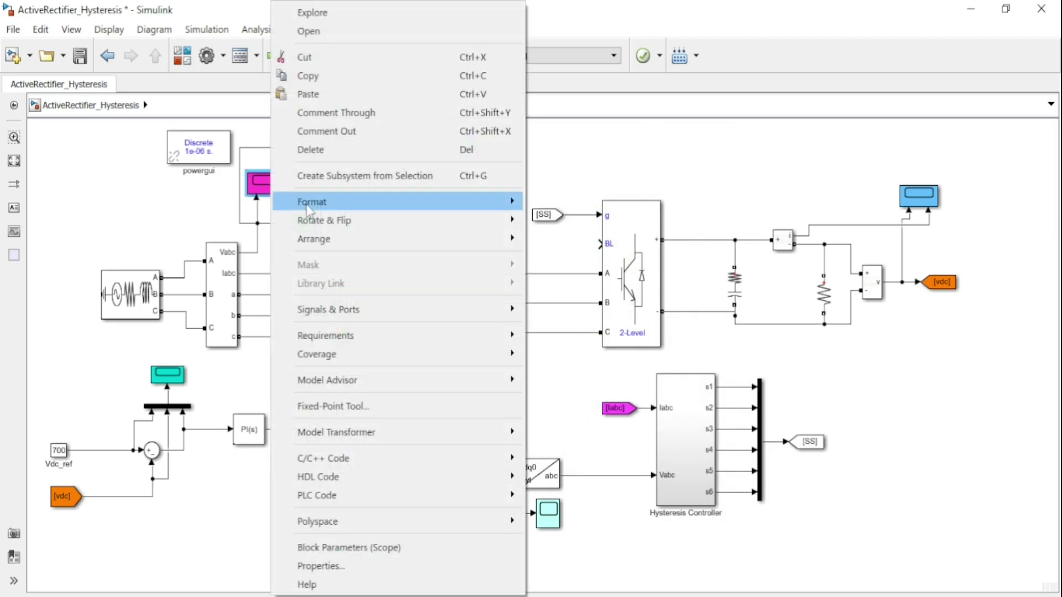
pyautogui.moveTo(310, 205)
pyautogui.moveTo(553, 256)
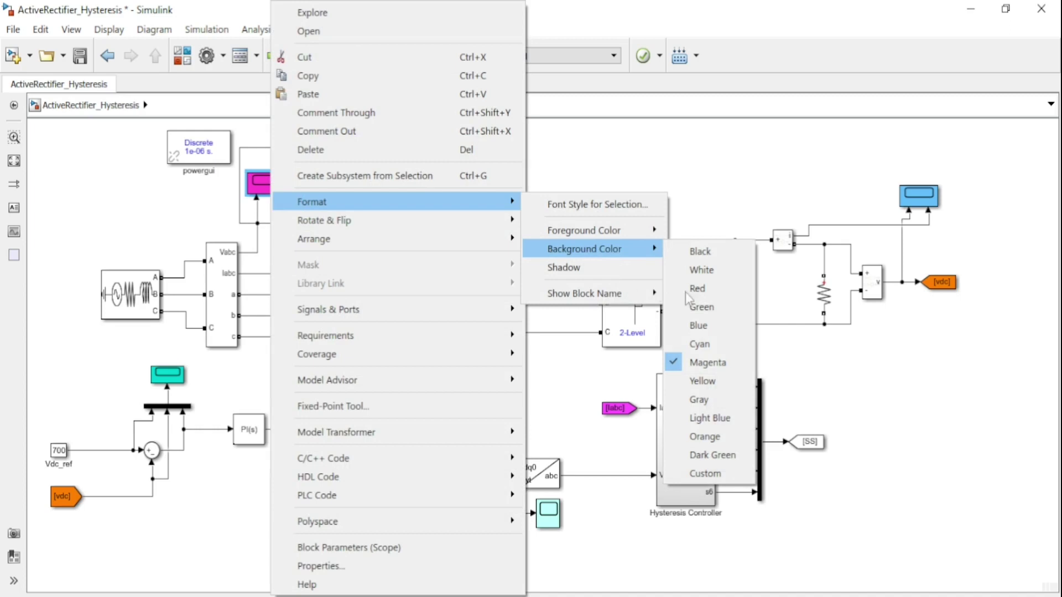
pyautogui.click(715, 268)
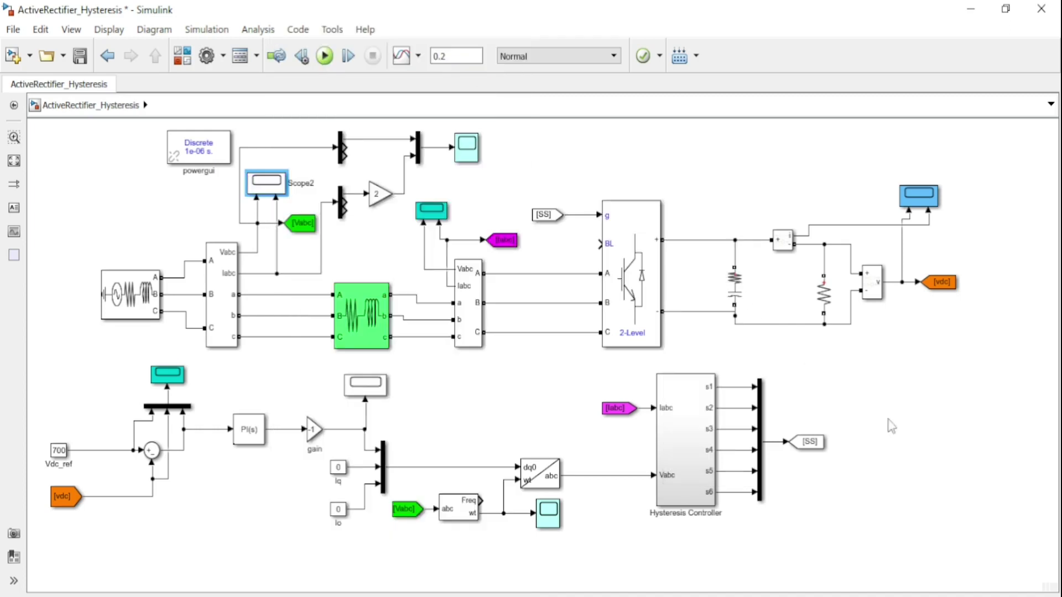
pyautogui.click(910, 413)
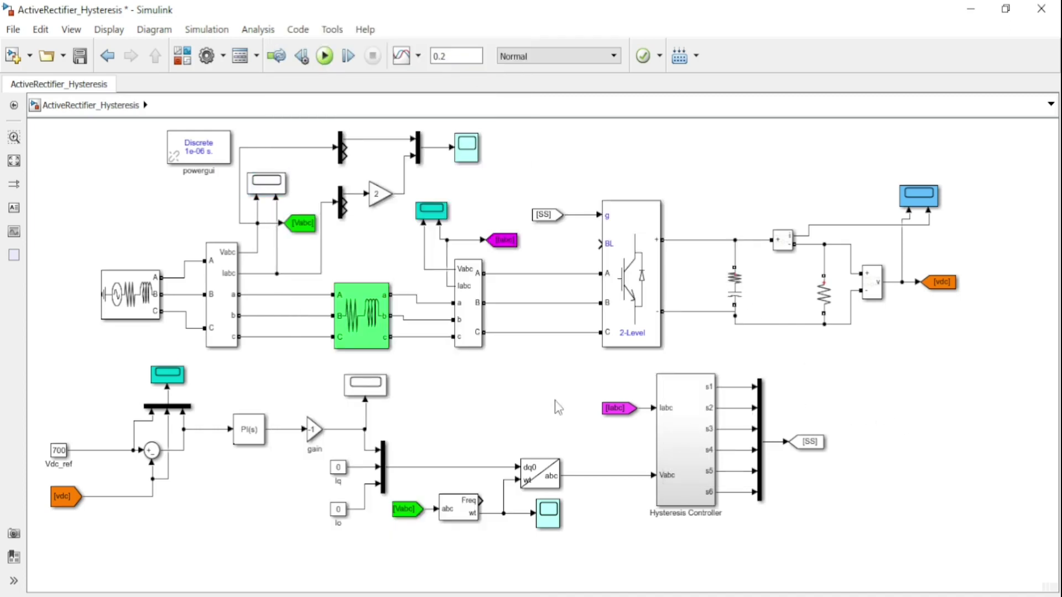
pyautogui.click(678, 428)
# Step: Trace the phase-A Iabc and Vabc wires into the first Sum block and on to Relay_1
pyautogui.doubleClick(679, 428)
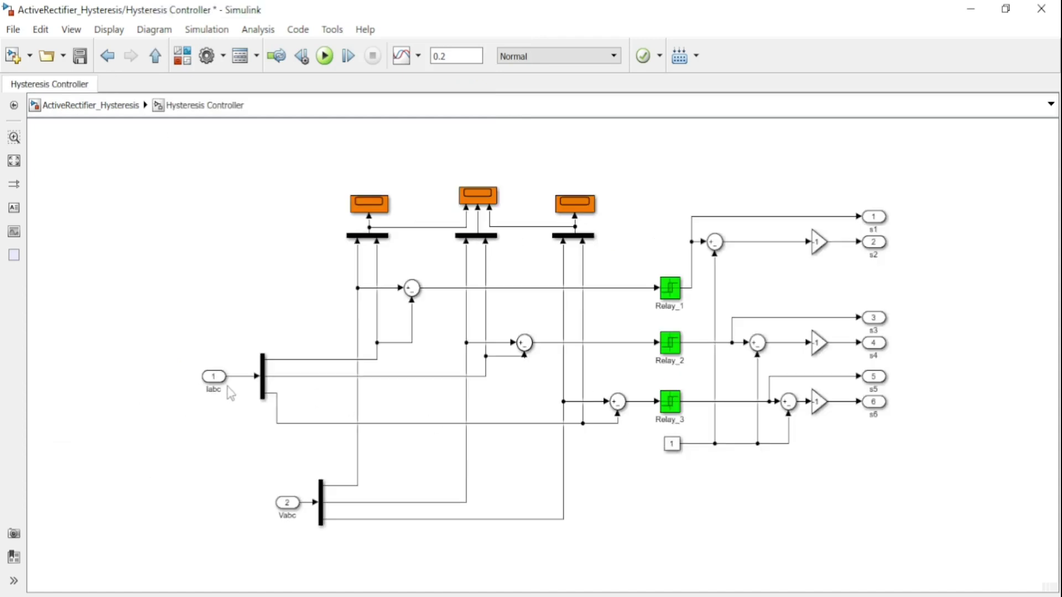
pyautogui.click(413, 289)
pyautogui.click(377, 294)
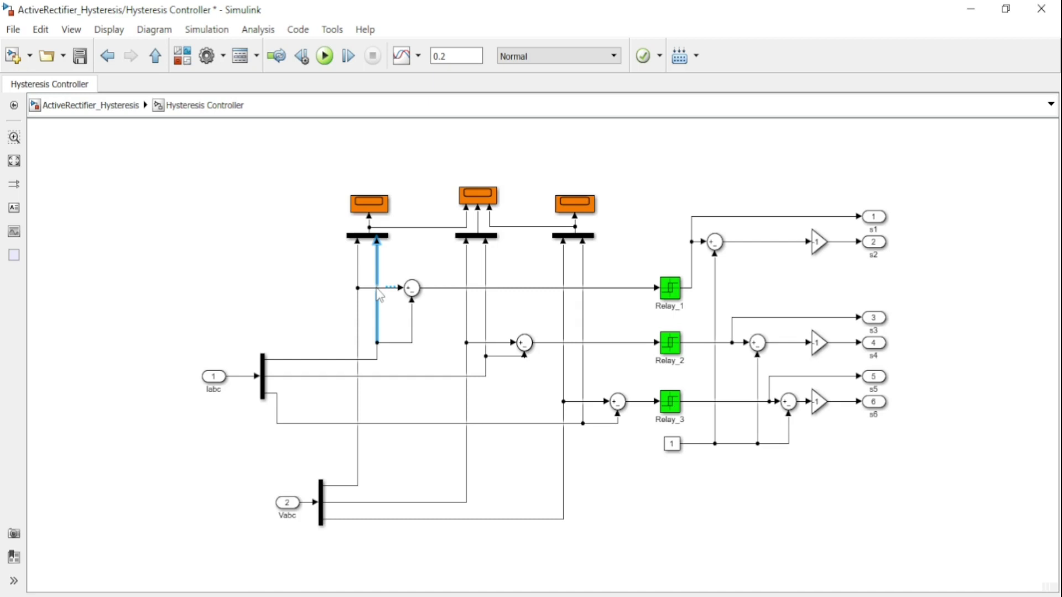
pyautogui.click(297, 360)
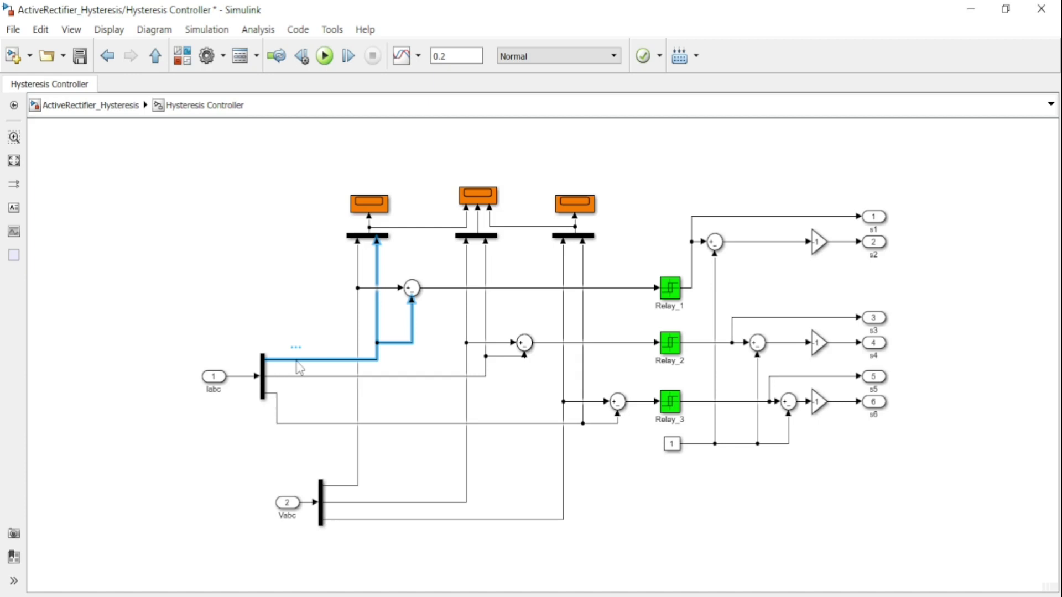
pyautogui.click(358, 334)
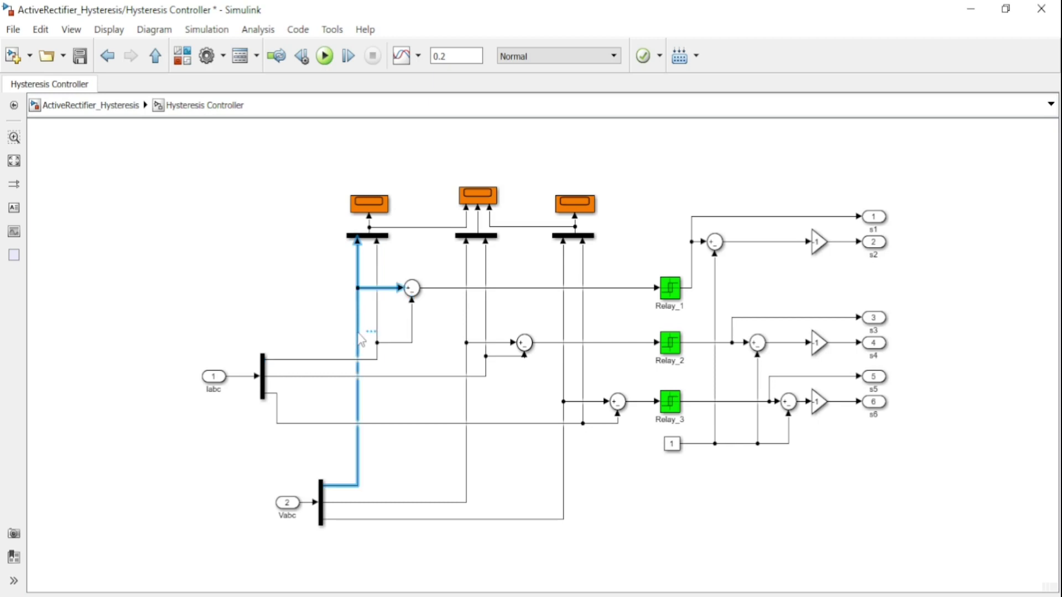
pyautogui.click(402, 343)
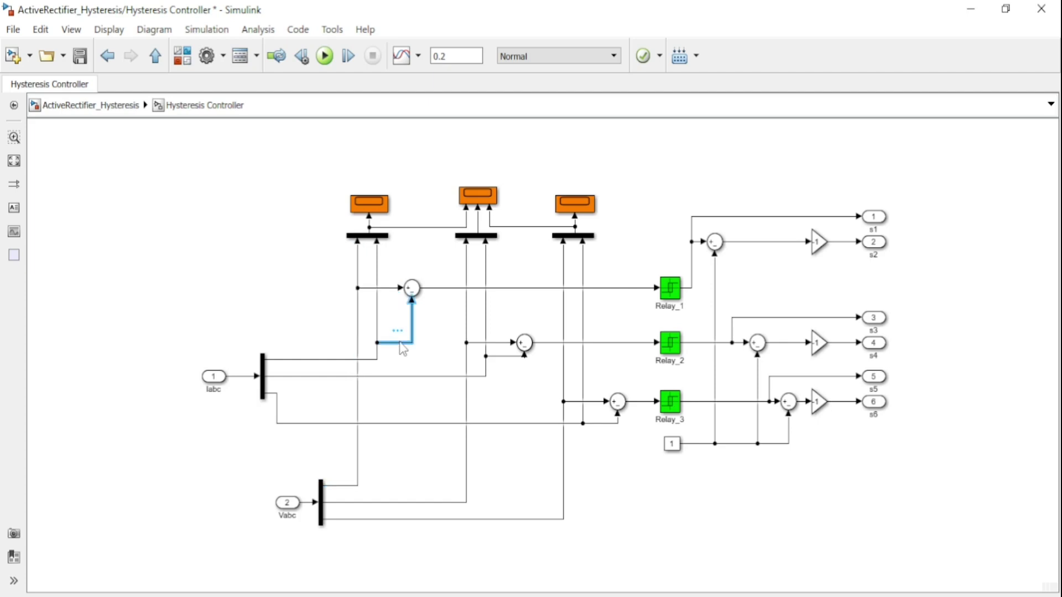
pyautogui.click(445, 288)
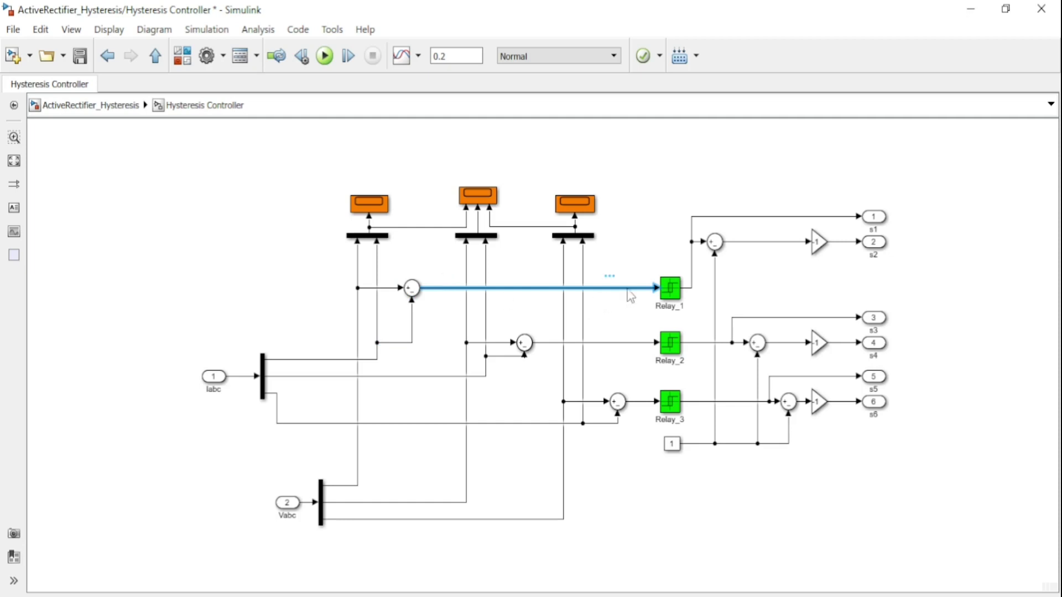
# Step: Set Relay_1 to switch on at 1 and off at -1
pyautogui.doubleClick(670, 289)
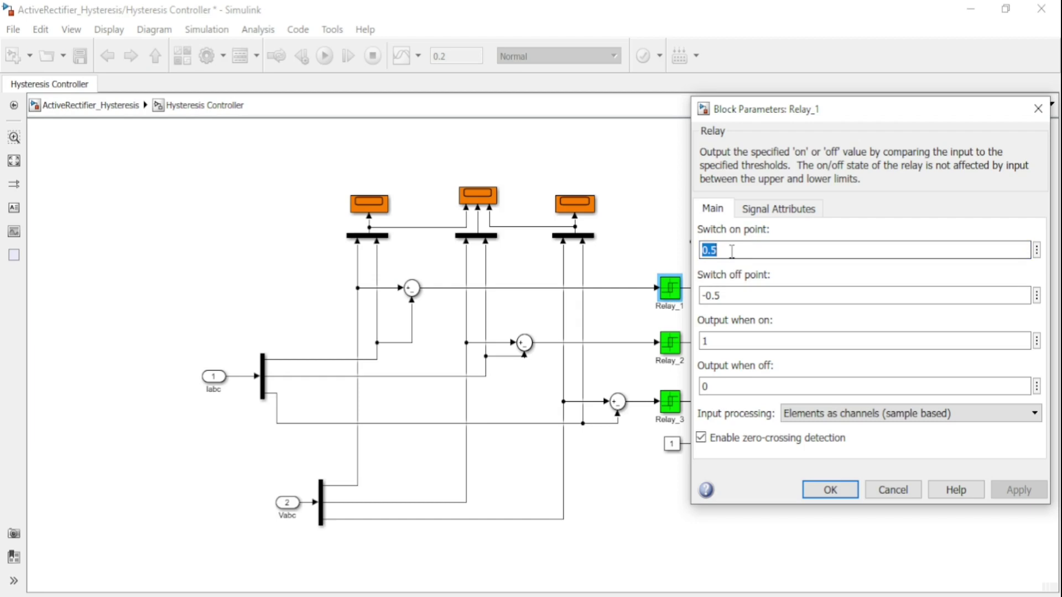
pyautogui.write('1')
pyautogui.click(728, 296)
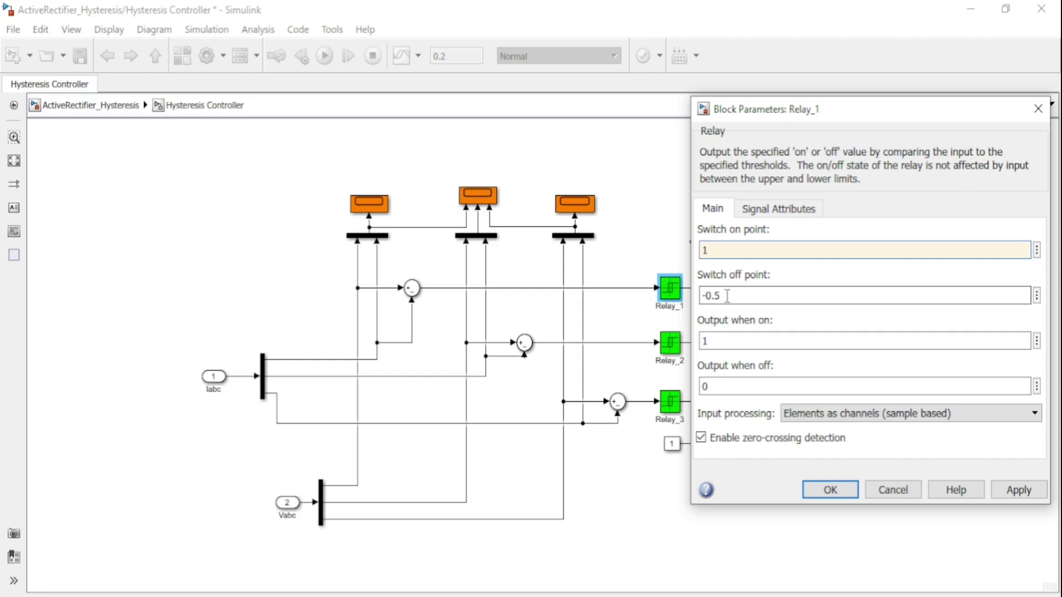
pyautogui.doubleClick(728, 296)
pyautogui.write('-1')
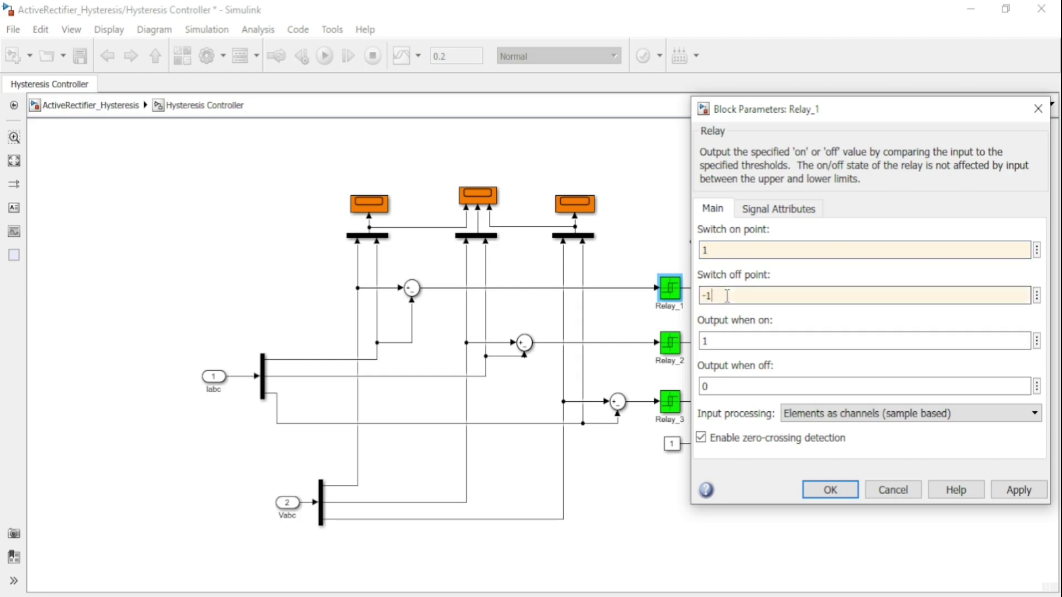
pyautogui.press('Return')
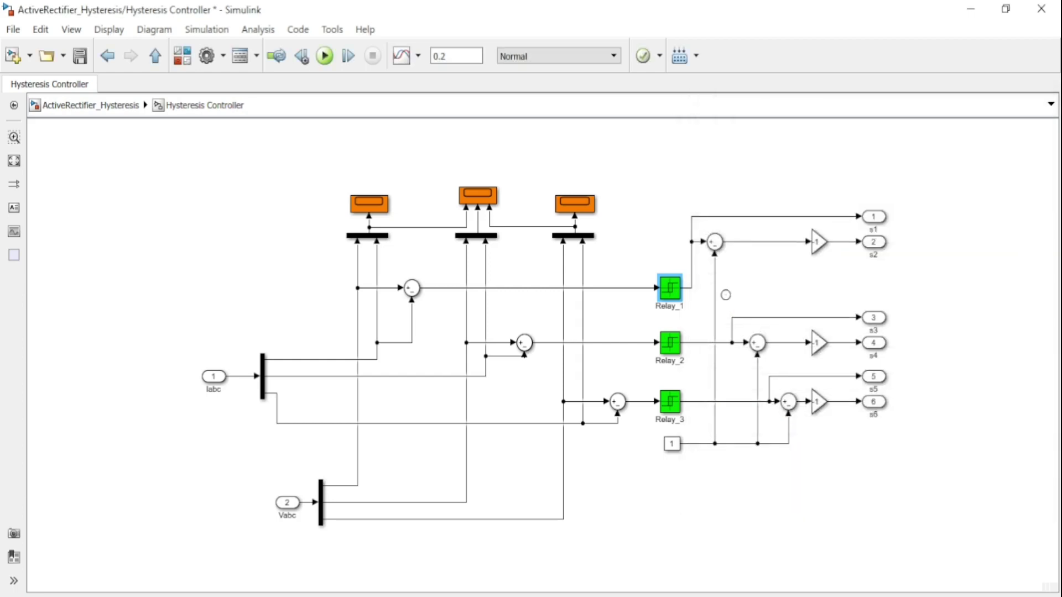
# Step: Give Relay_2 the same thresholds: switch on at 1, off at -1
pyautogui.doubleClick(670, 347)
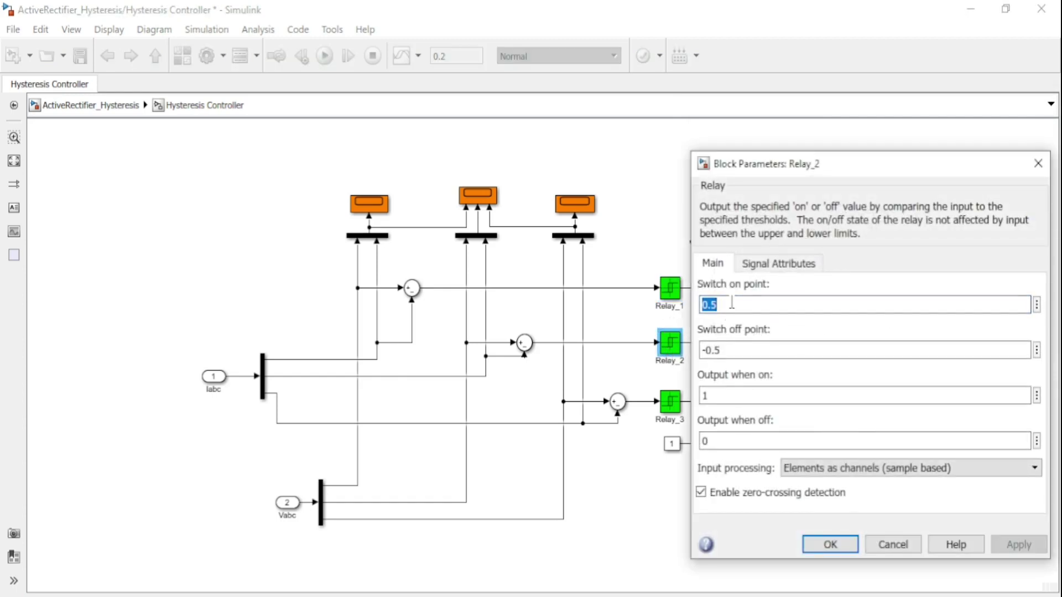
pyautogui.write('1')
pyautogui.click(724, 350)
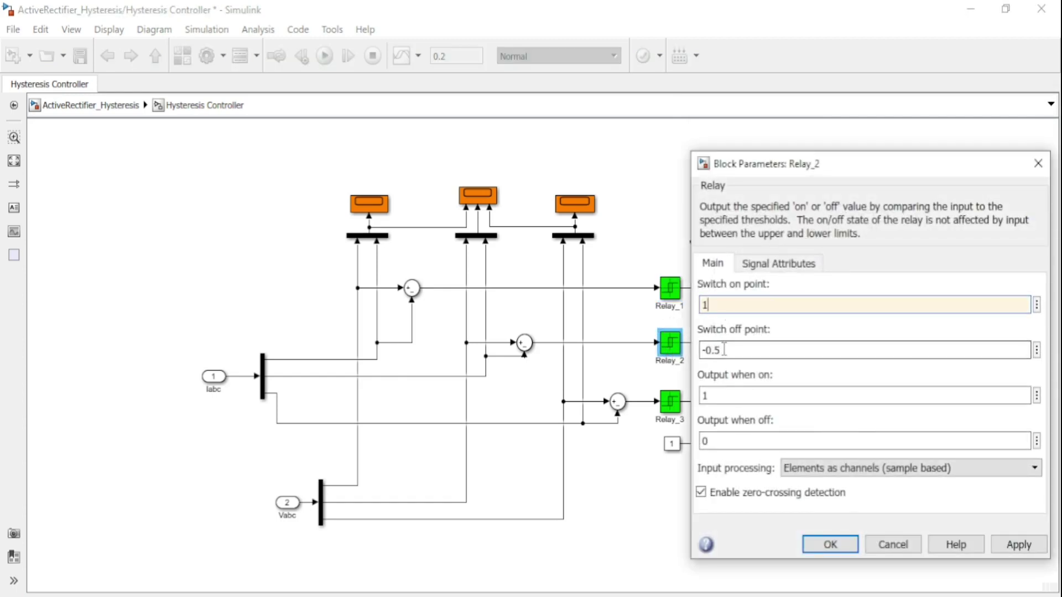
pyautogui.doubleClick(724, 350)
pyautogui.write('-1')
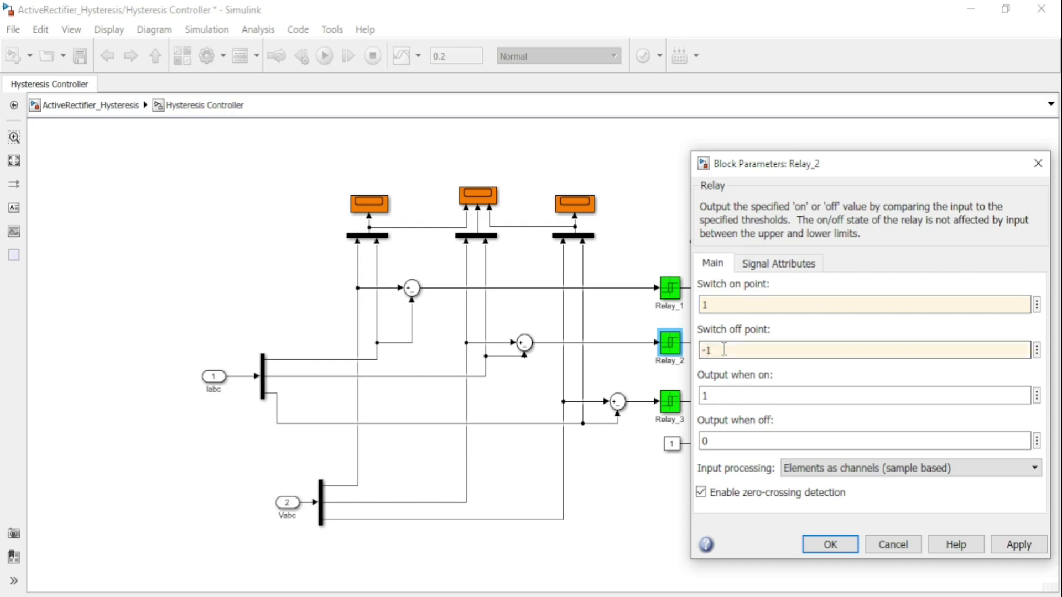
pyautogui.press('Return')
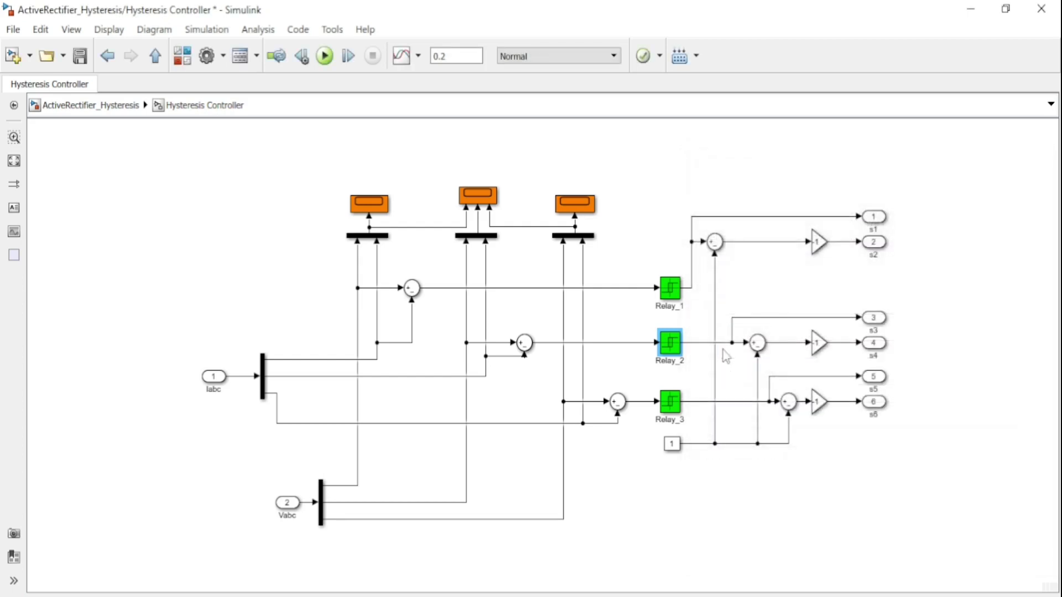
# Step: Set Relay_3's switch on point to 1 and switch off point to -1
pyautogui.click(668, 406)
pyautogui.doubleClick(668, 407)
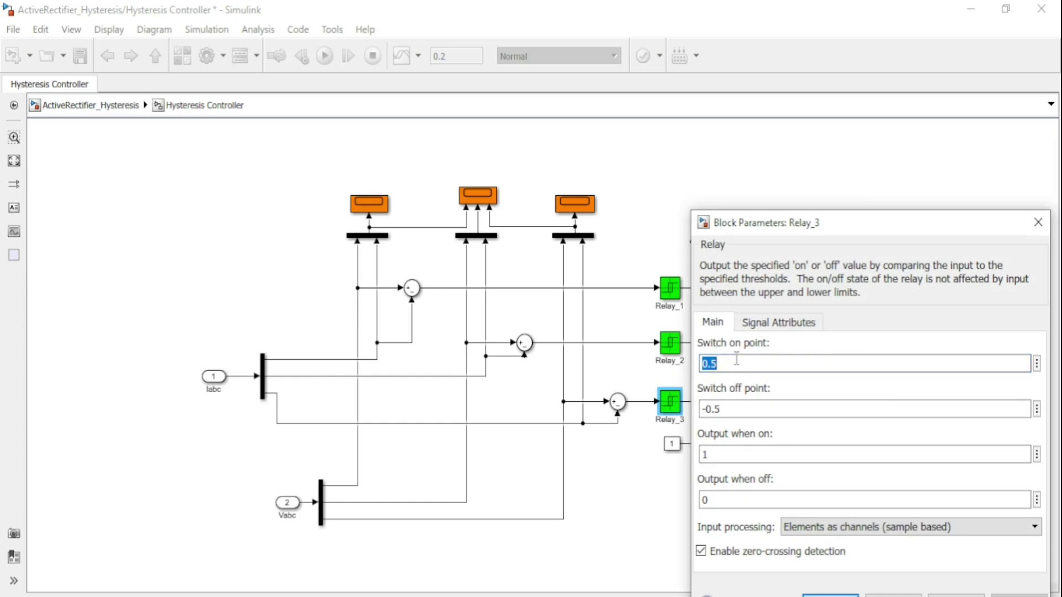
pyautogui.write('1')
pyautogui.doubleClick(729, 410)
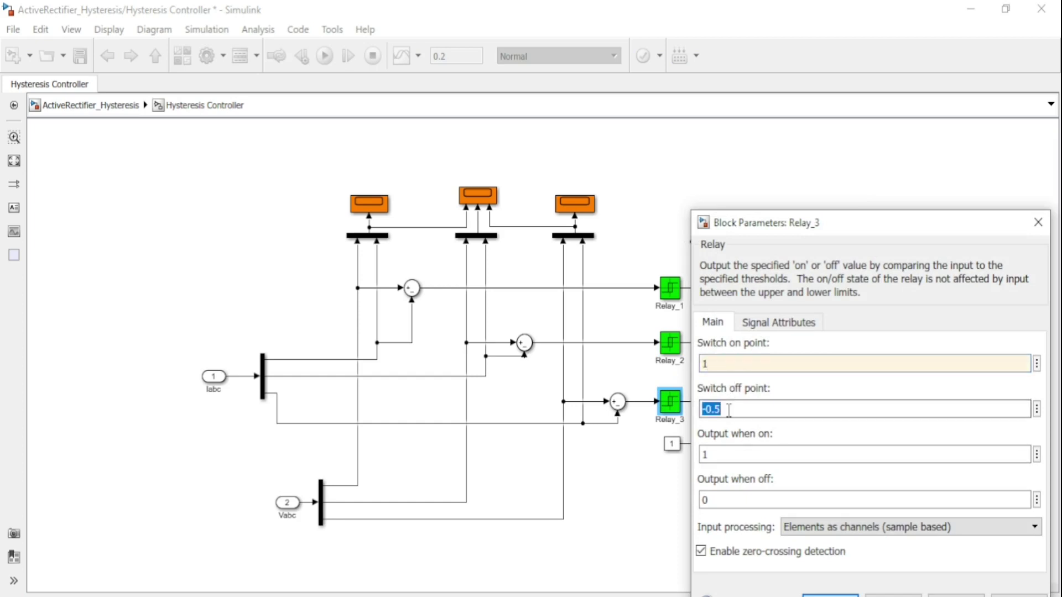
pyautogui.write('-1')
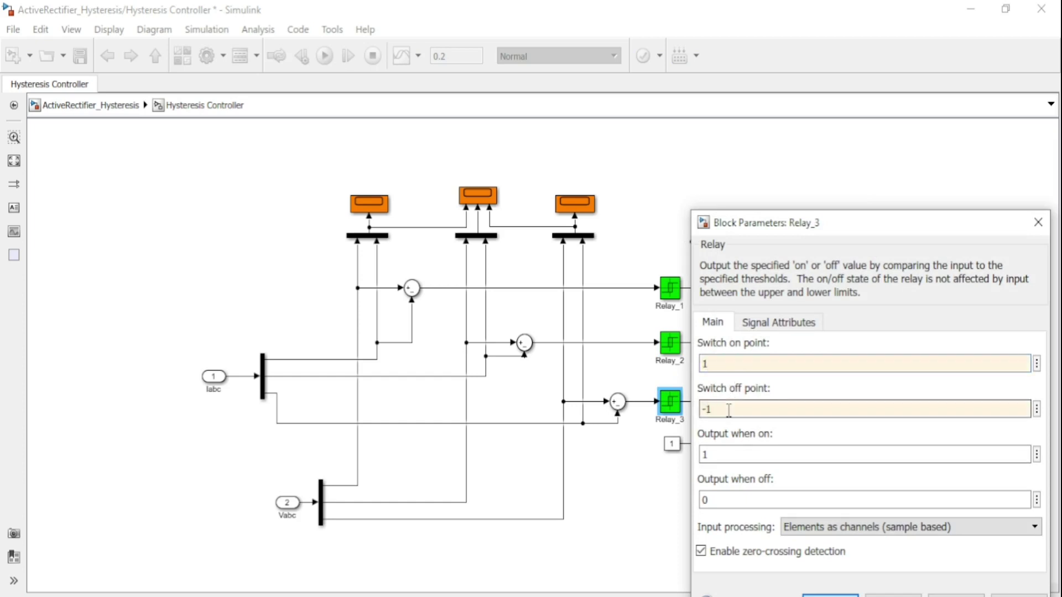
pyautogui.press('Return')
pyautogui.click(619, 404)
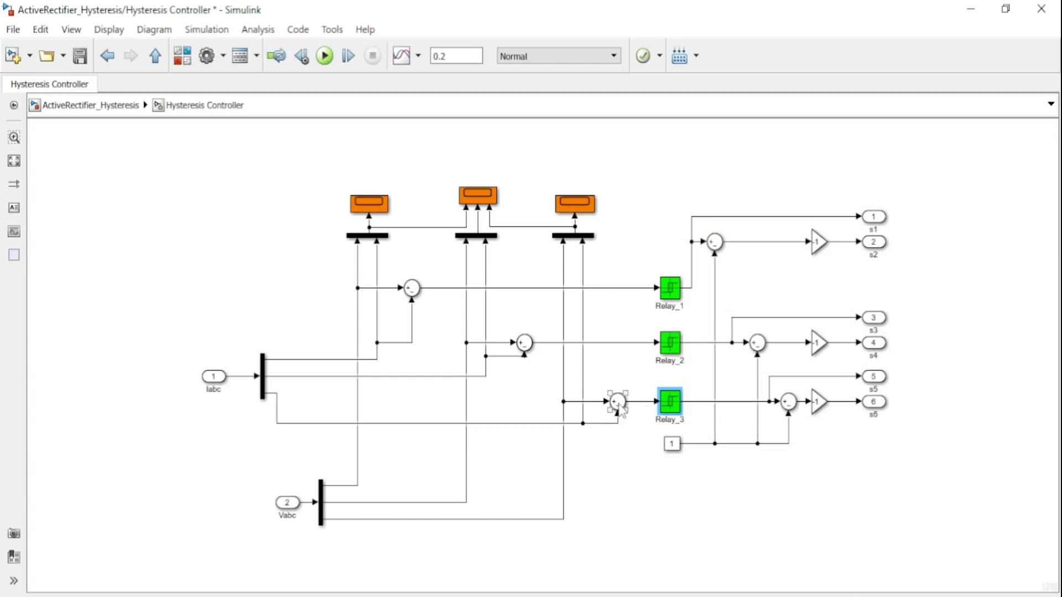
pyautogui.doubleClick(715, 244)
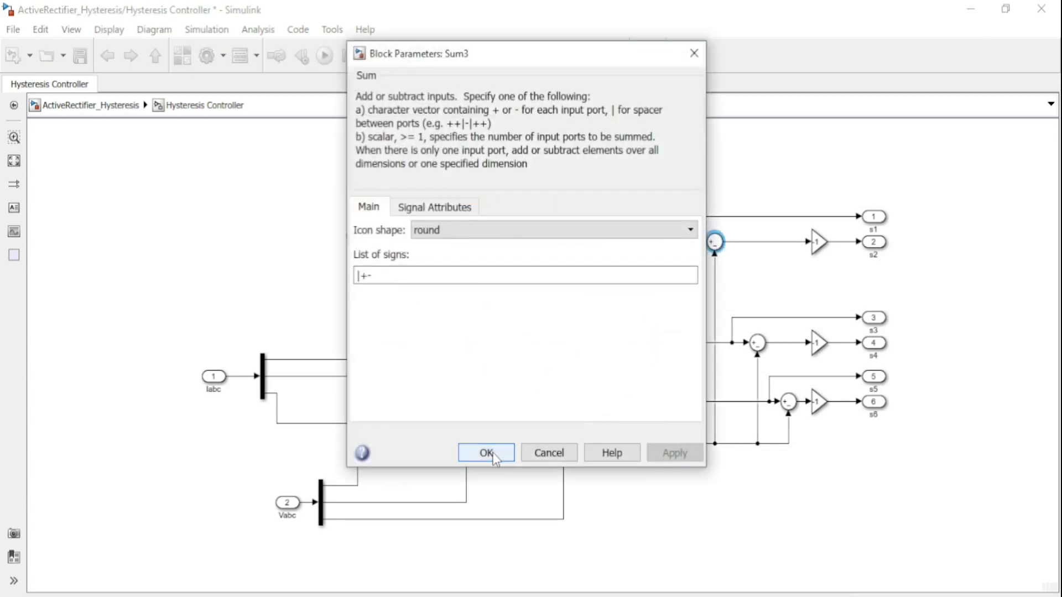
pyautogui.click(494, 453)
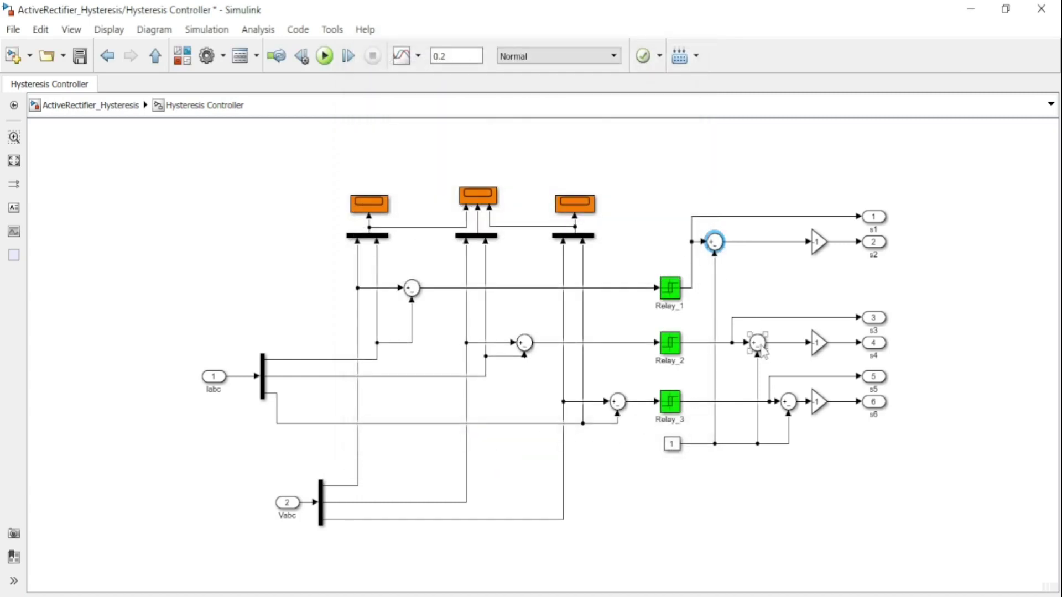
pyautogui.click(761, 347)
pyautogui.click(790, 406)
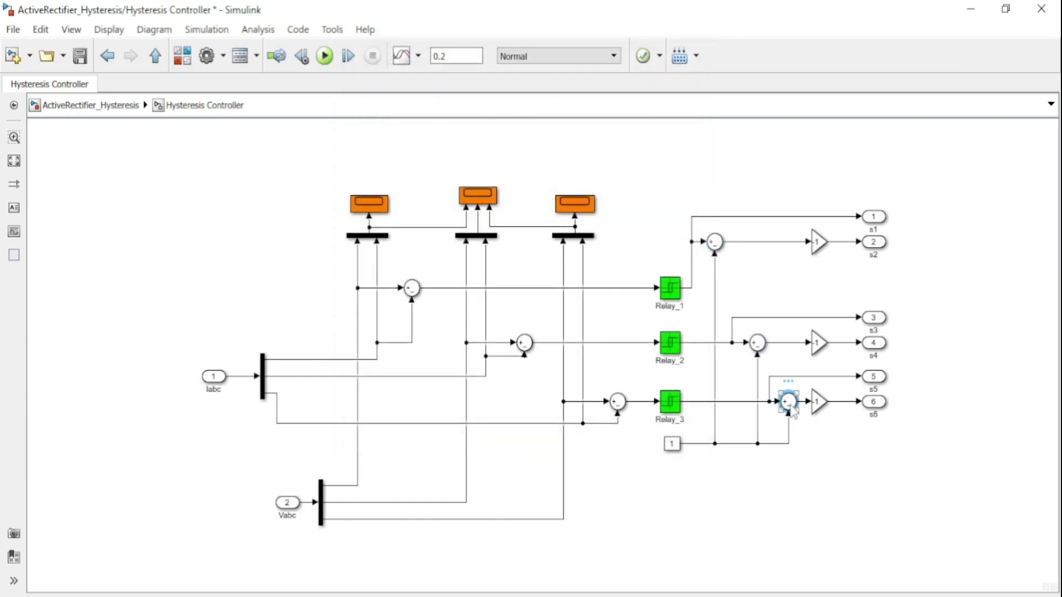
pyautogui.click(818, 412)
pyautogui.doubleClick(819, 412)
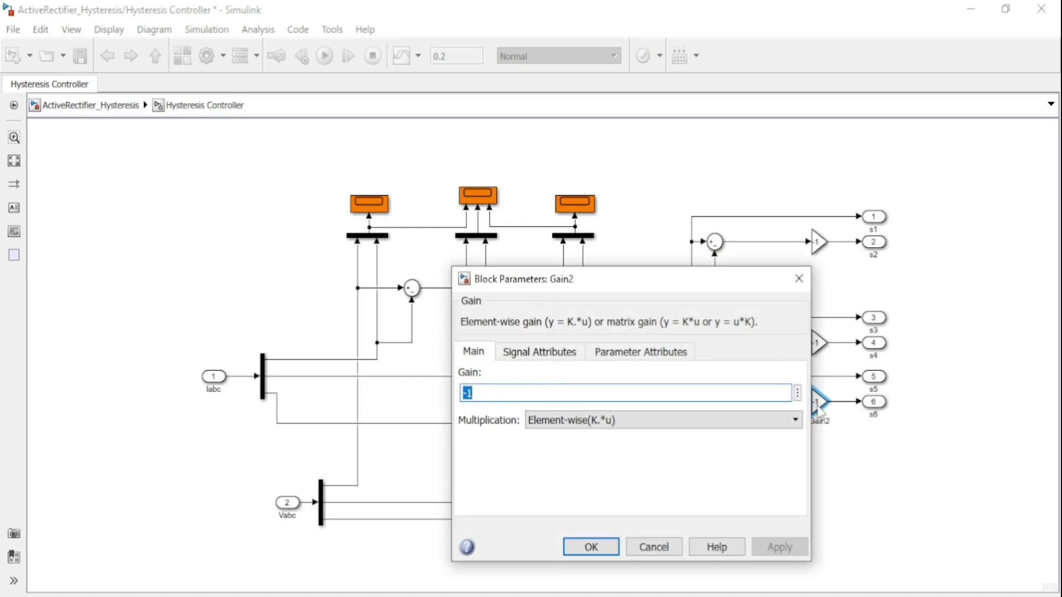
pyautogui.click(591, 548)
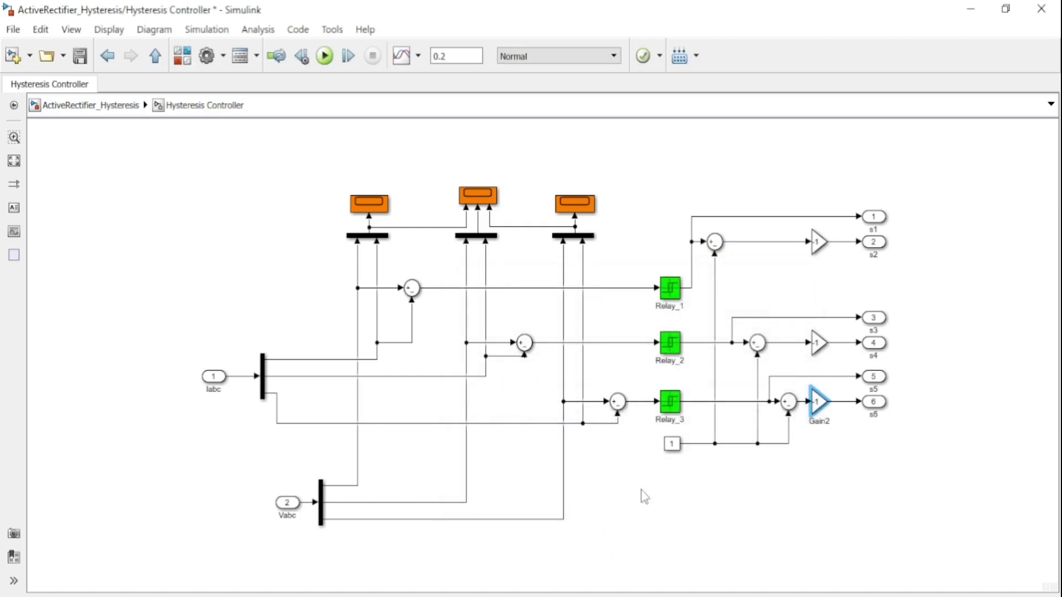
pyautogui.click(872, 218)
pyautogui.click(879, 319)
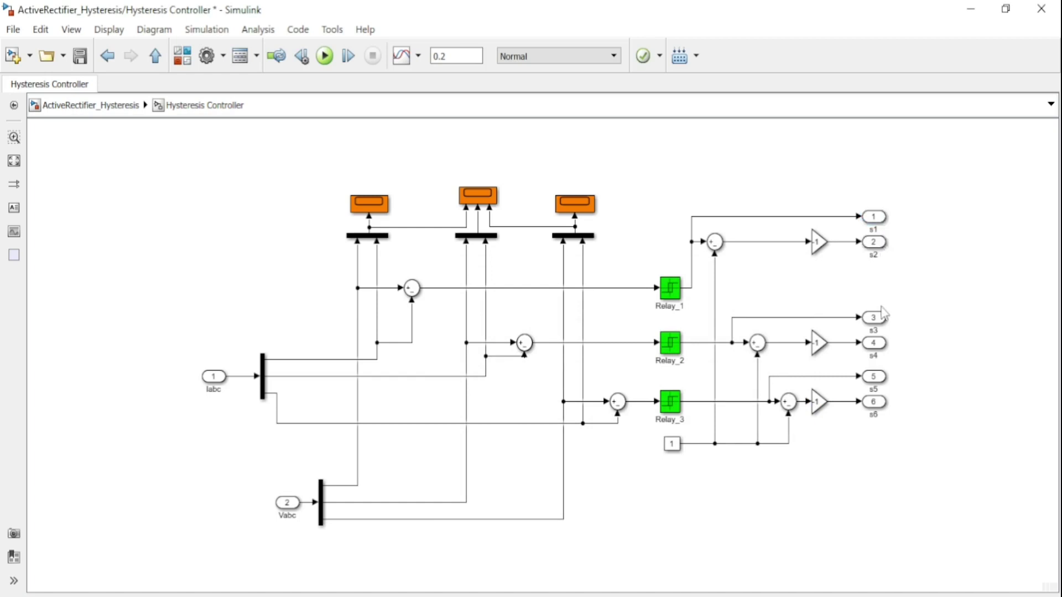
pyautogui.moveTo(878, 330); pyautogui.dragTo(879, 354)
# Step: Back in ActiveRectifier_Hysteresis, relabel the [SS] Goto block 'Switching signals'
pyautogui.click(155, 56)
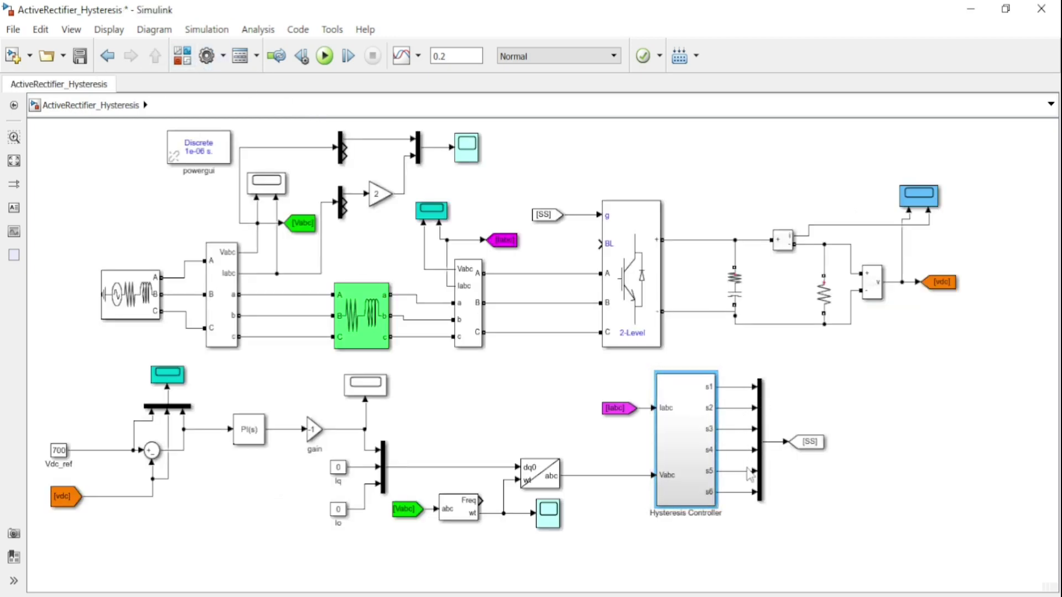
pyautogui.click(813, 444)
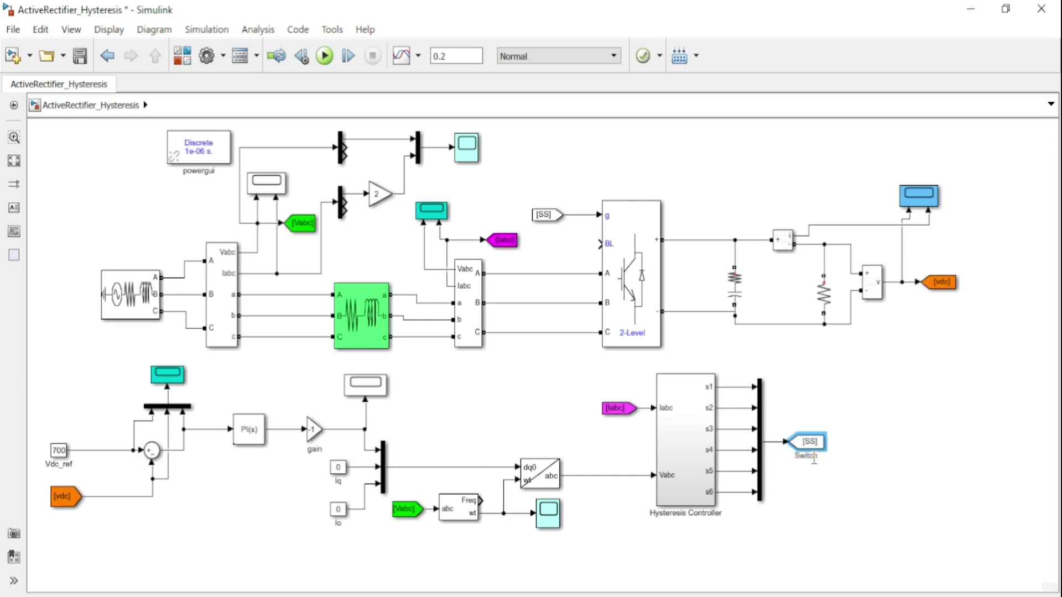
pyautogui.write('ing signals')
pyautogui.click(877, 450)
# Step: Give the [SS] Goto block a custom light-yellow (#ffff7f) background
pyautogui.click(804, 453)
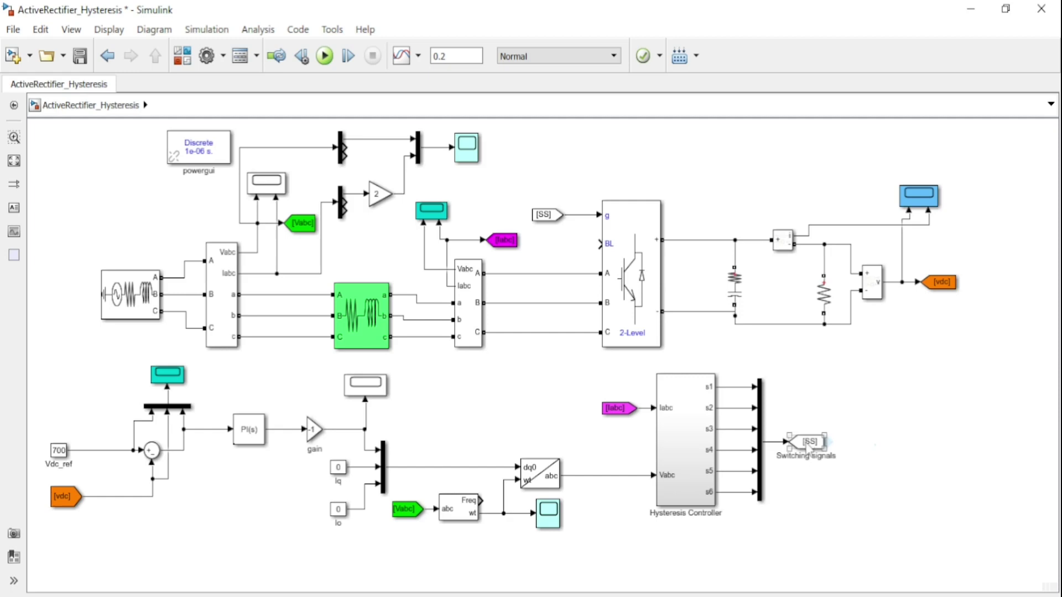
pyautogui.rightClick(809, 446)
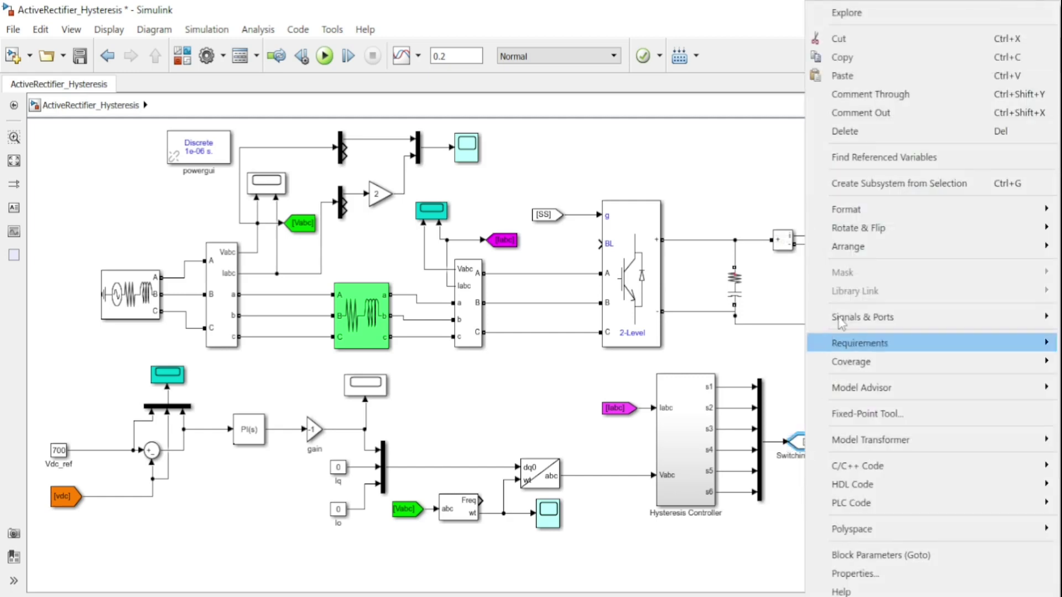
pyautogui.moveTo(853, 209)
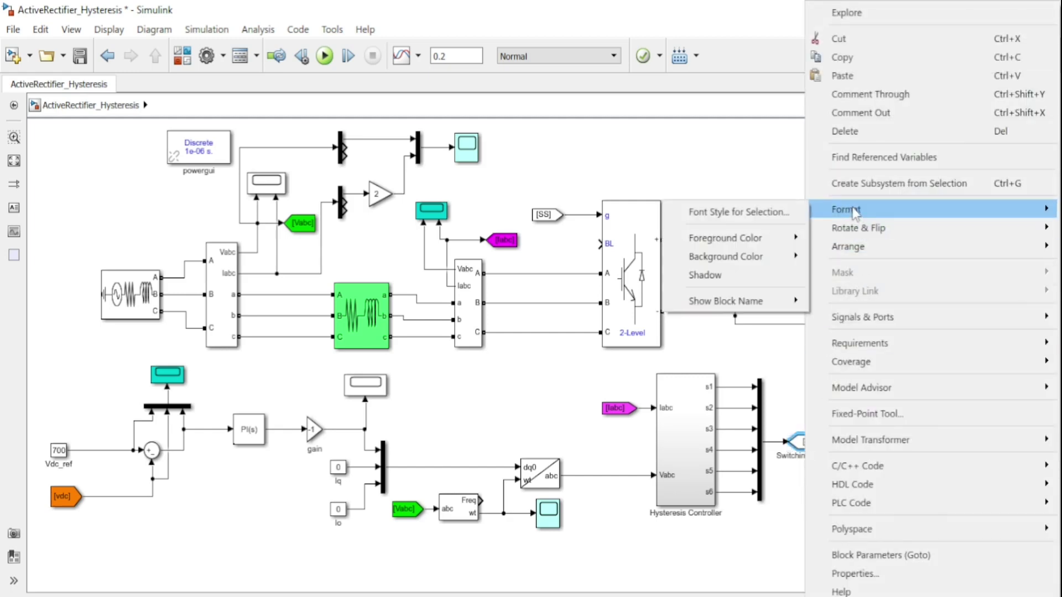
pyautogui.moveTo(759, 264)
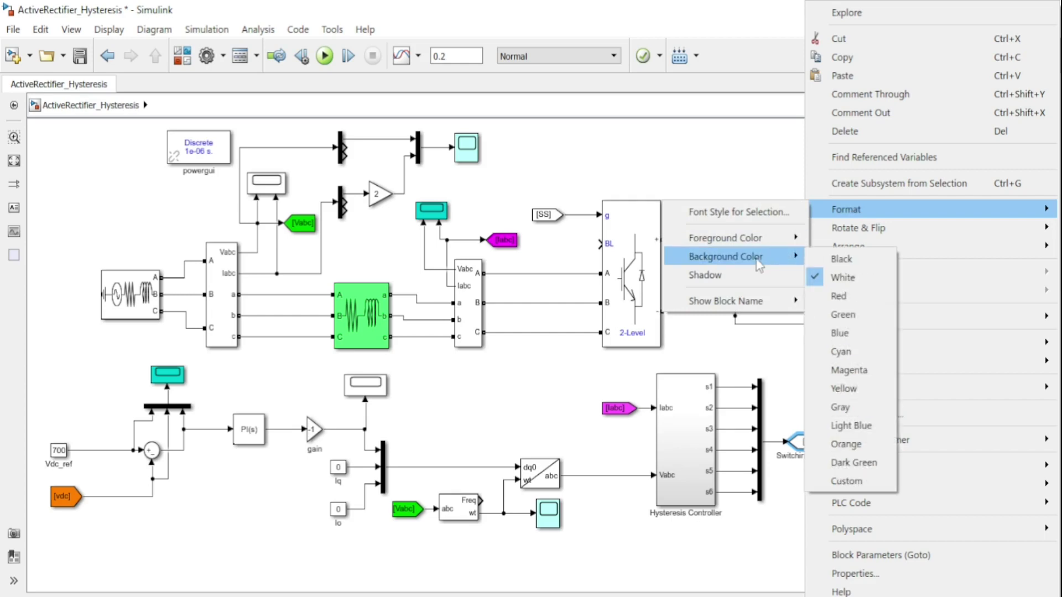
pyautogui.click(847, 483)
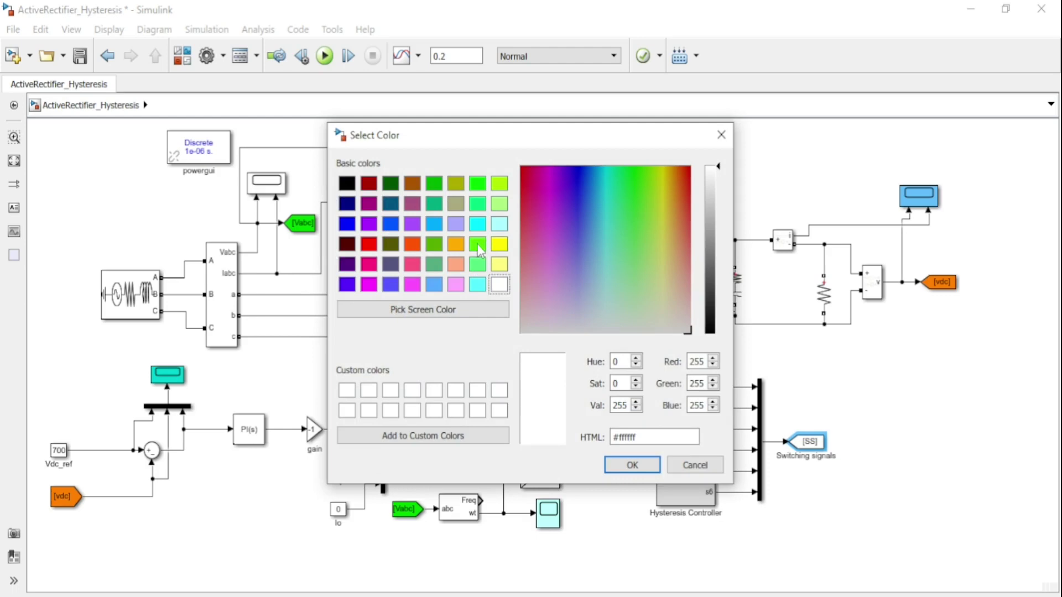
pyautogui.click(501, 264)
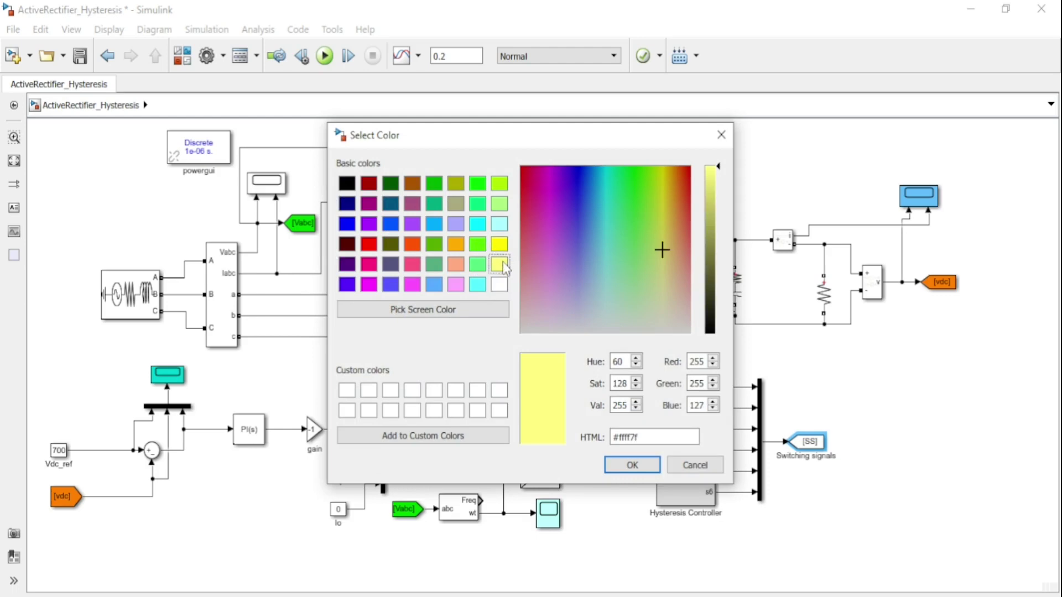
pyautogui.click(629, 467)
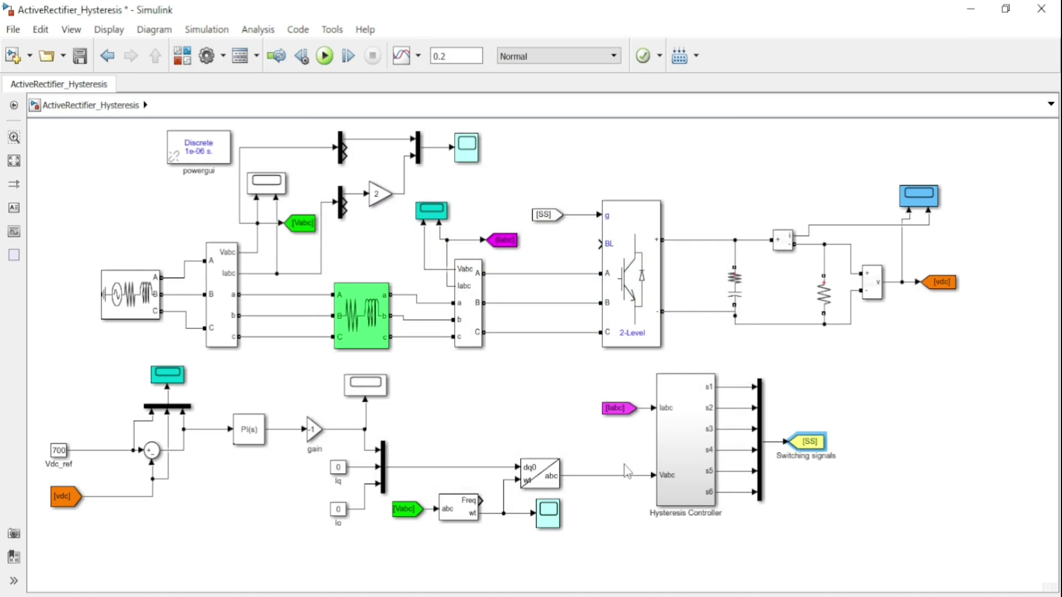
pyautogui.click(552, 216)
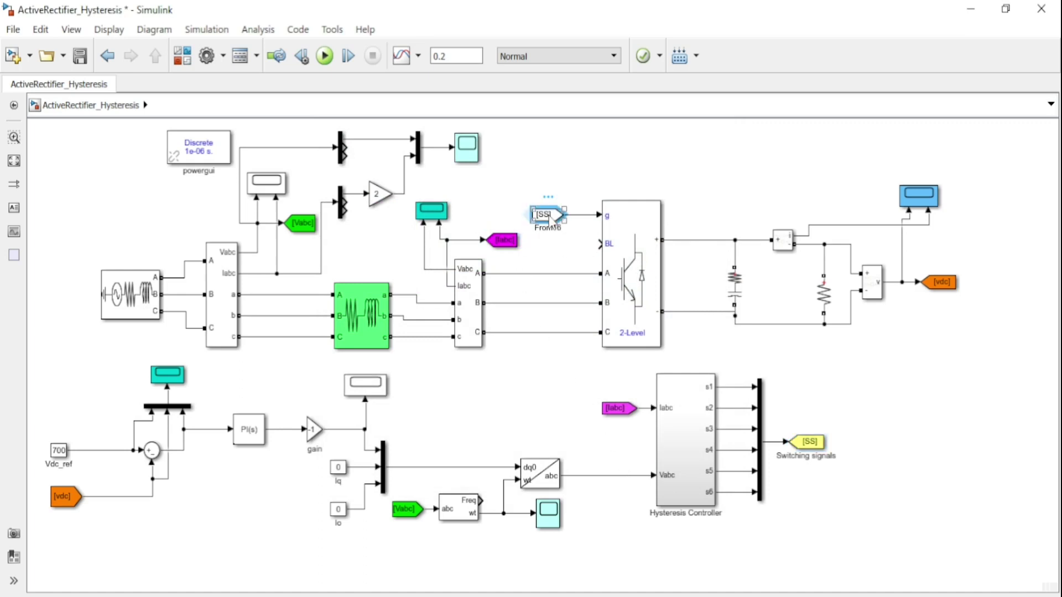
# Step: Give the [SS] From block a light-yellow (#ffff7f) background matching its Goto tag
pyautogui.rightClick(552, 218)
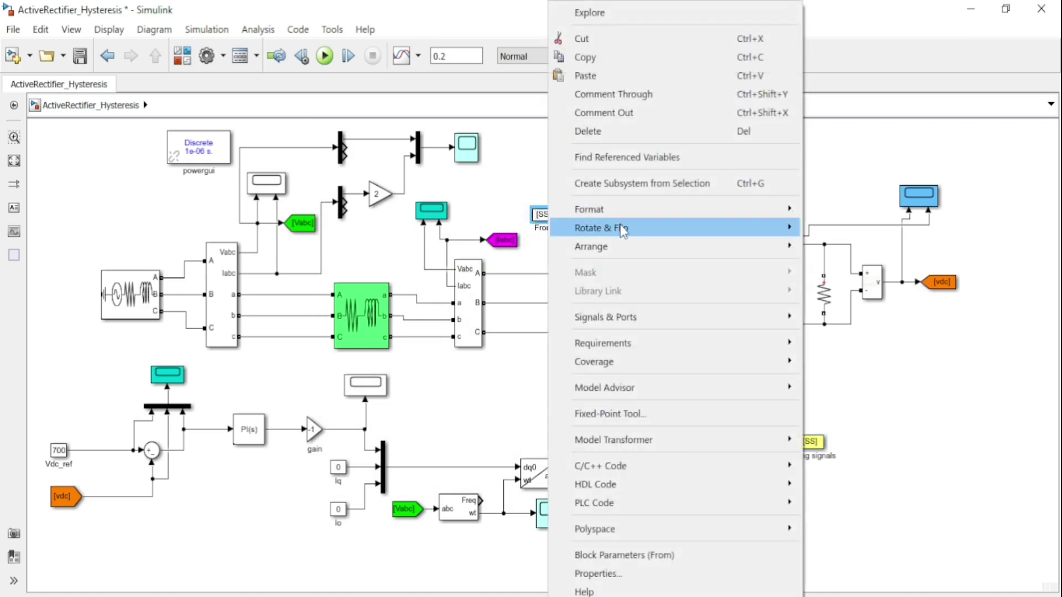
pyautogui.moveTo(624, 230)
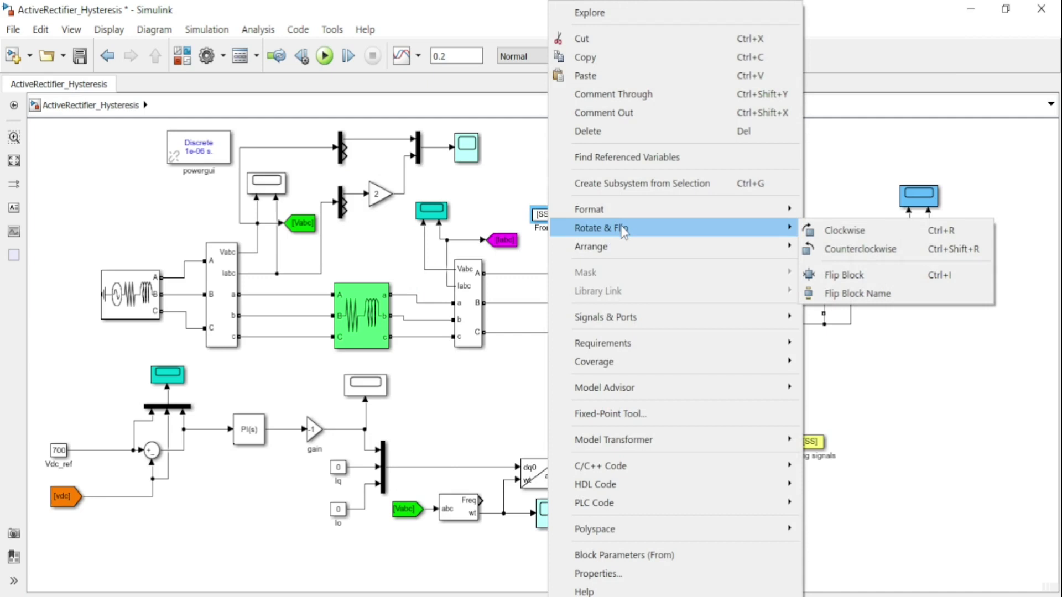
pyautogui.moveTo(624, 211)
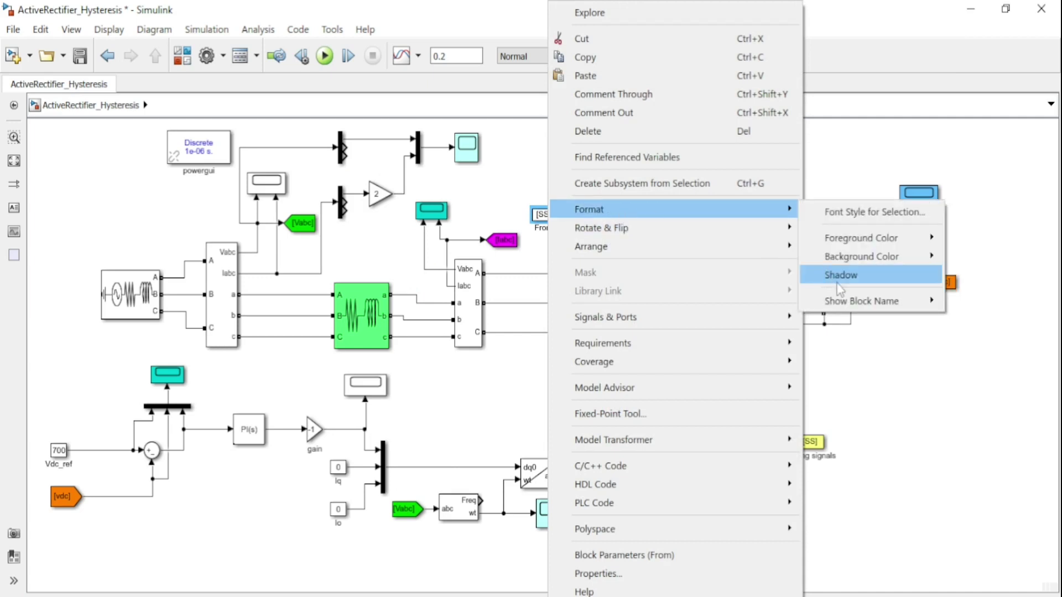
pyautogui.moveTo(873, 264)
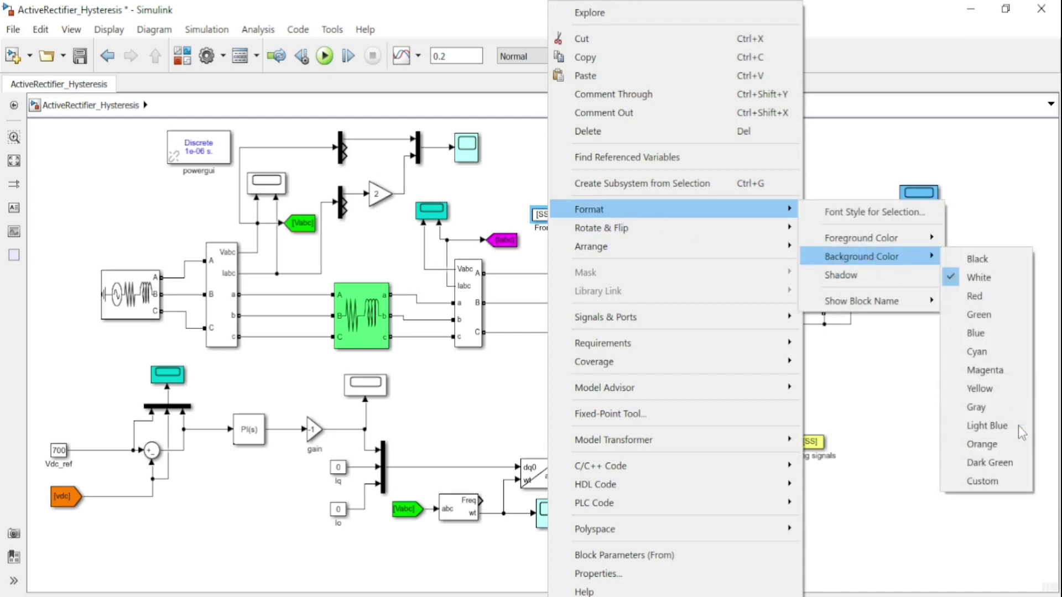
pyautogui.click(996, 479)
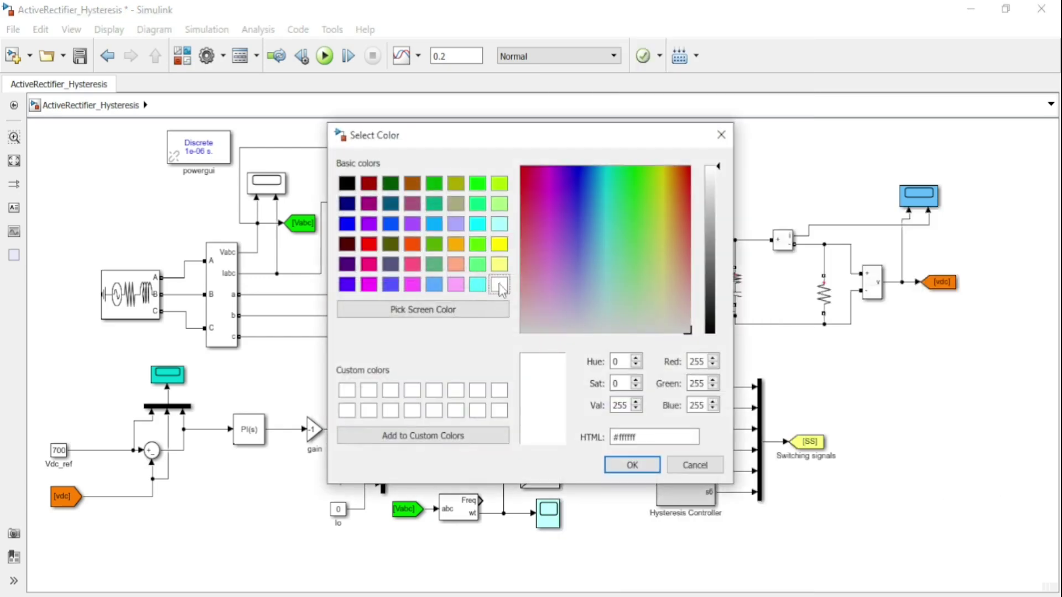
pyautogui.click(499, 264)
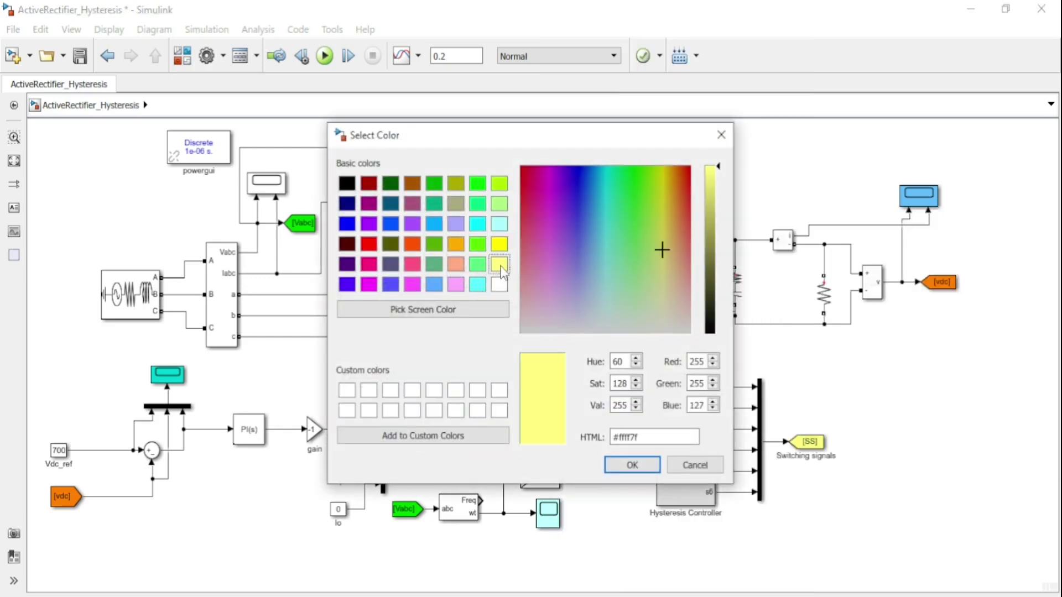
pyautogui.click(640, 468)
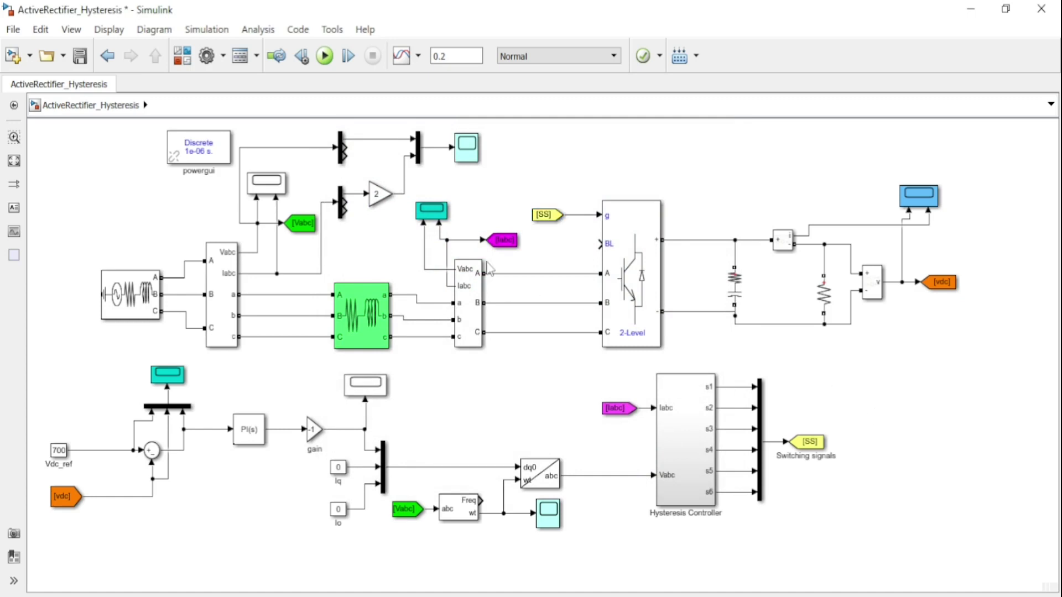
# Step: Run the simulation to 0.2 s and check the Scope shows Vdc at 700 V, current near 142 A
pyautogui.click(324, 56)
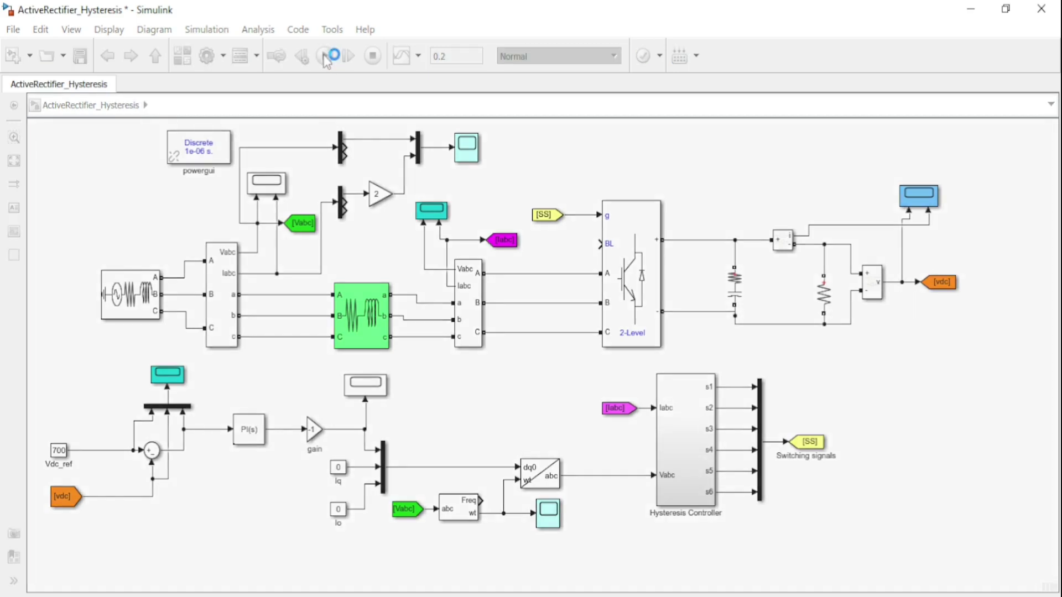
pyautogui.doubleClick(925, 194)
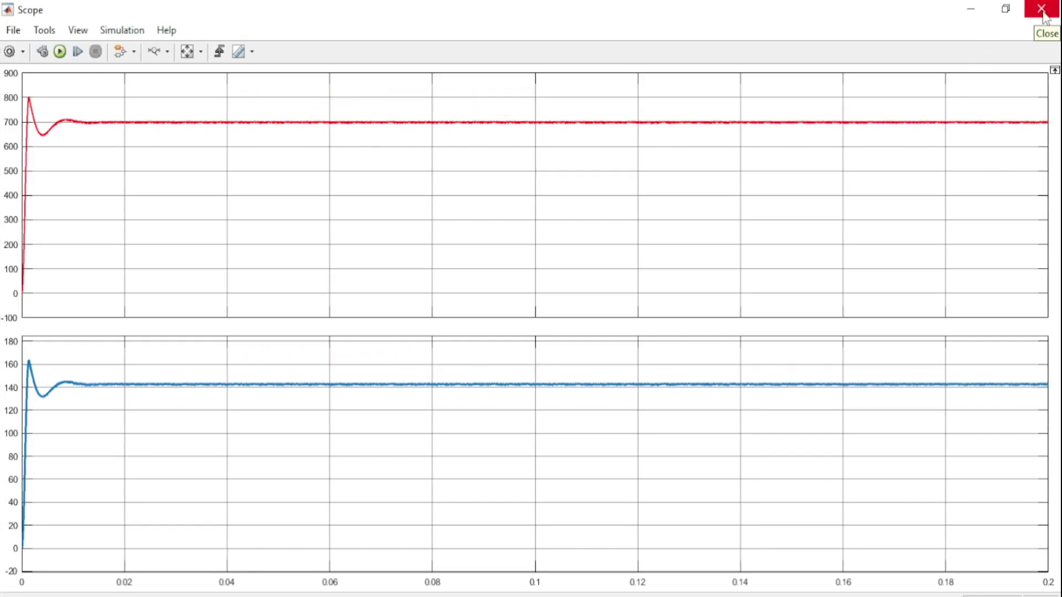
pyautogui.click(1044, 12)
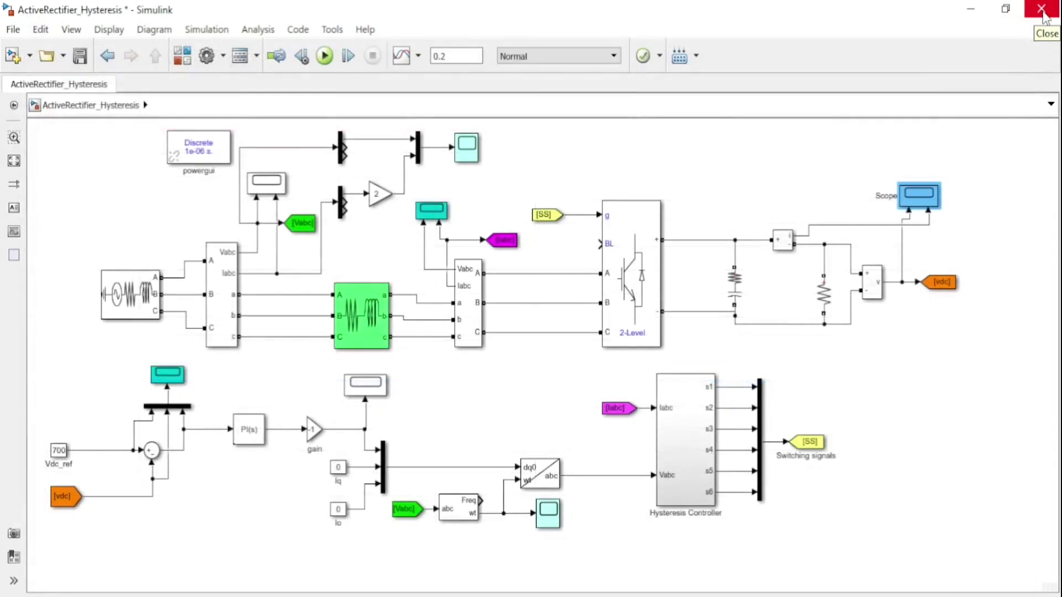
pyautogui.doubleClick(275, 187)
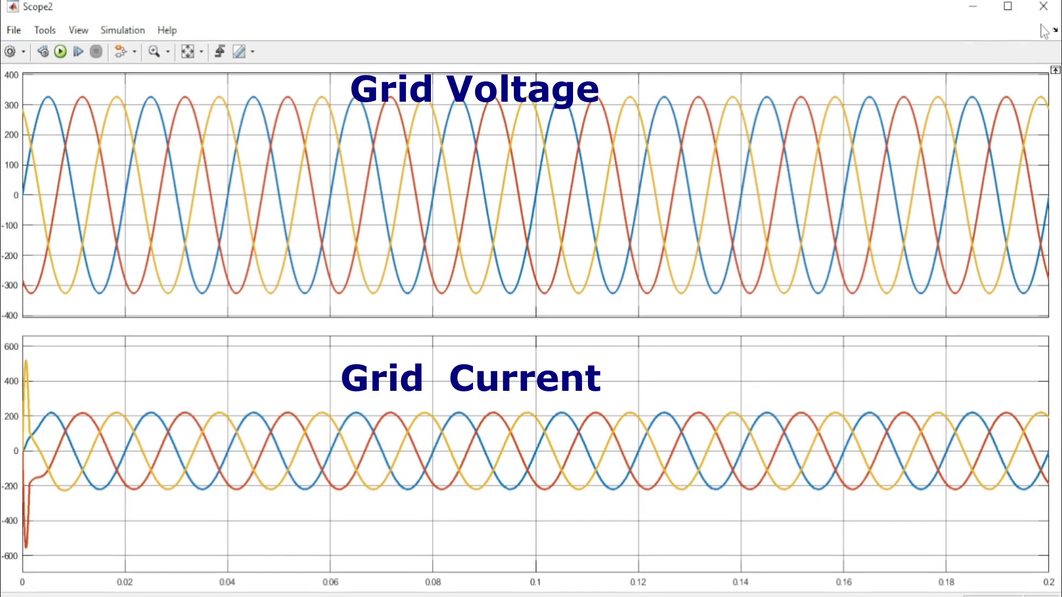
pyautogui.click(1043, 7)
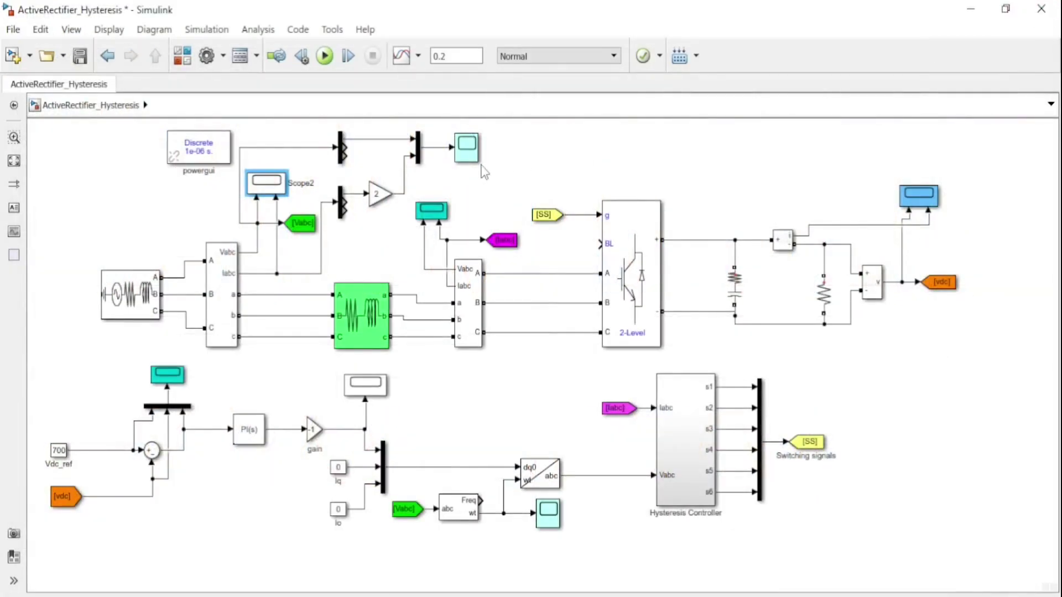
pyautogui.click(466, 157)
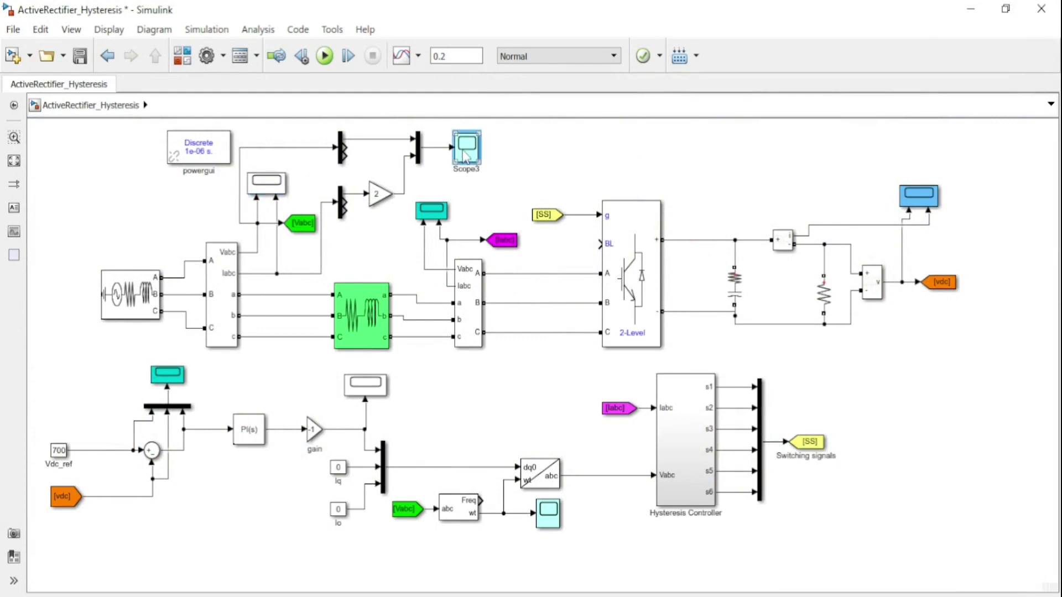
pyautogui.doubleClick(466, 157)
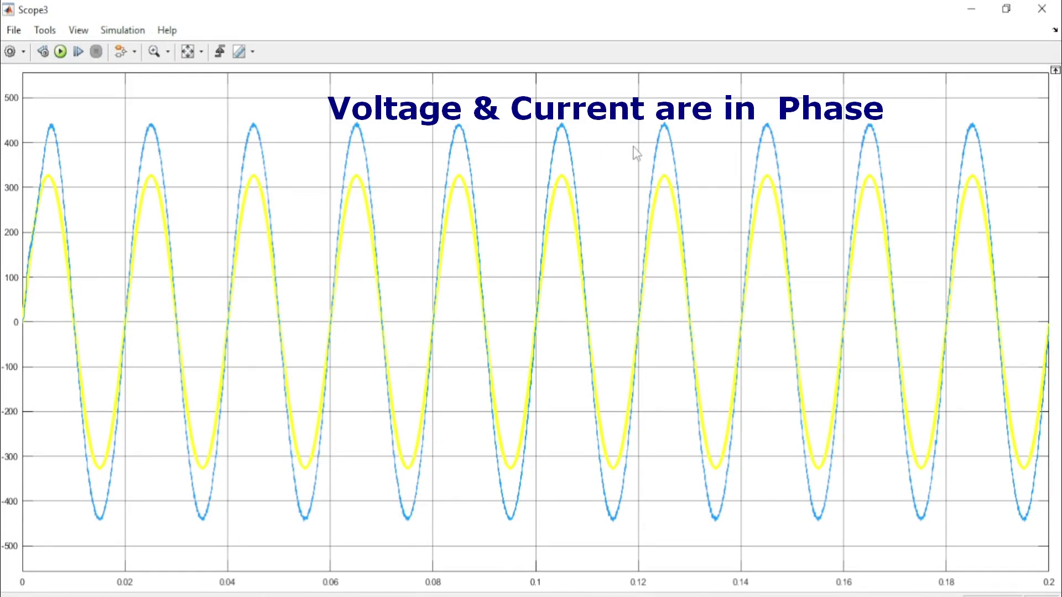
pyautogui.click(1041, 9)
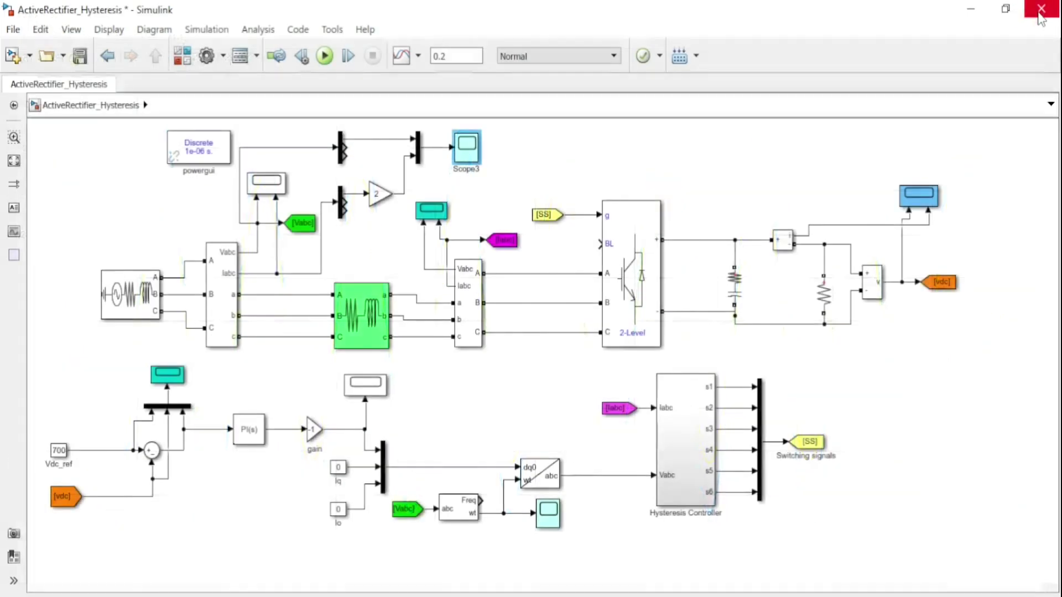
pyautogui.click(440, 215)
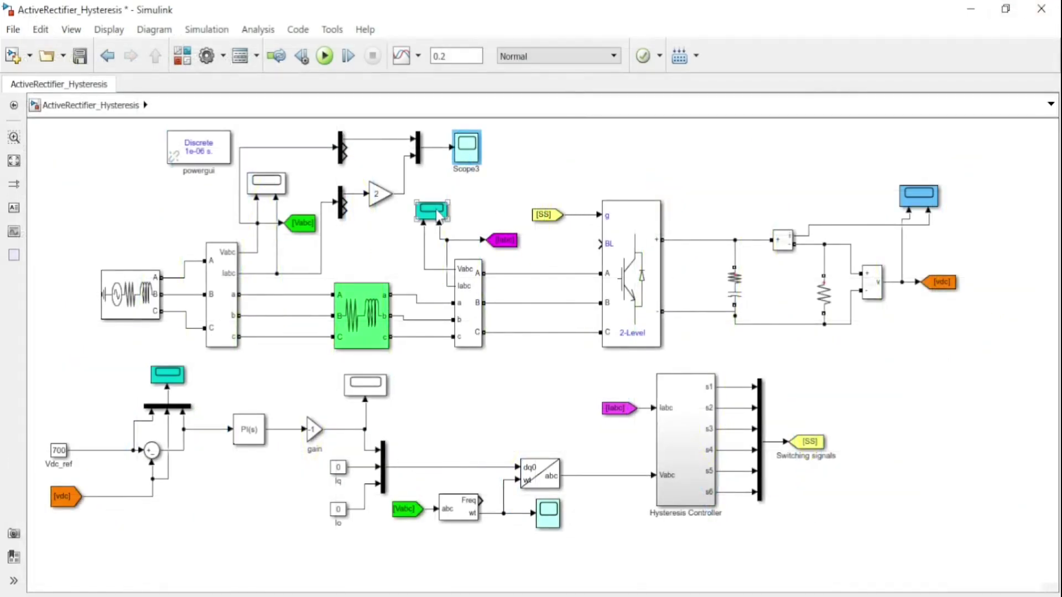
# Step: Set Vdc_ref to 800, rerun, and confirm the Scope shows 800 V and about 162 A
pyautogui.doubleClick(439, 214)
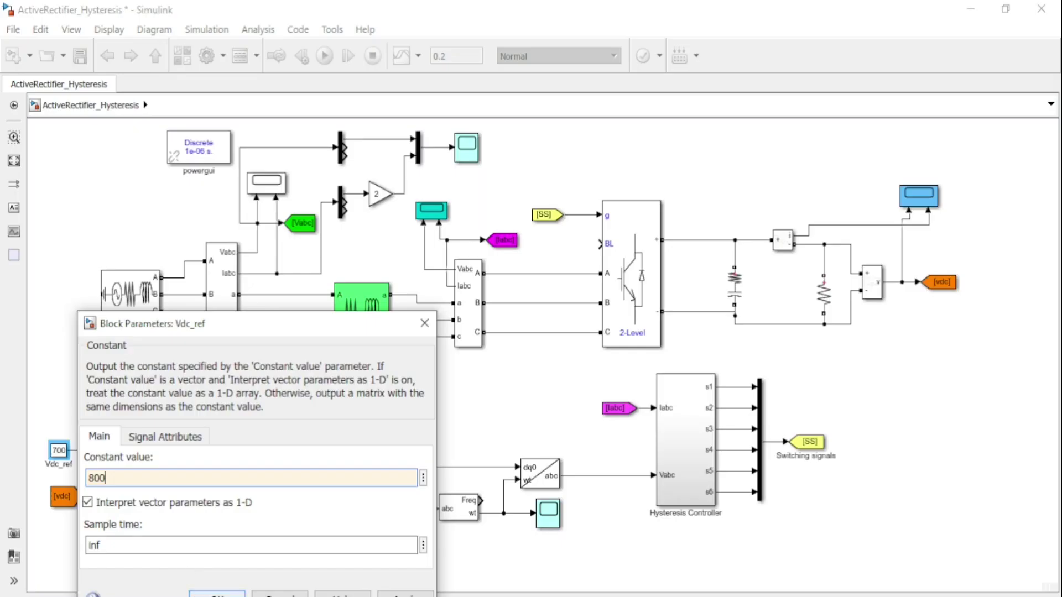
pyautogui.press('Return')
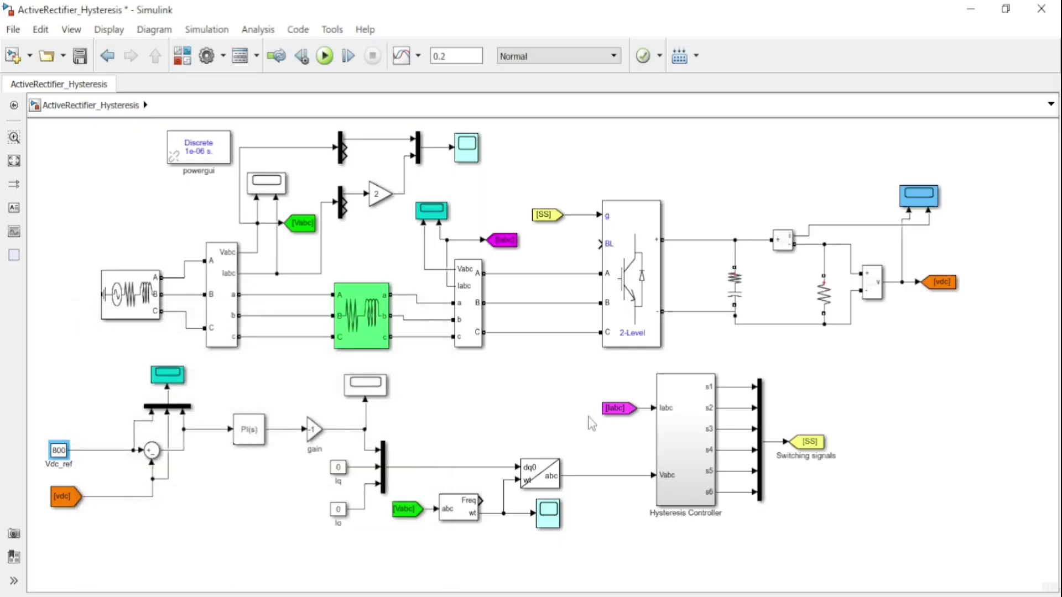
pyautogui.click(324, 56)
pyautogui.doubleClick(919, 195)
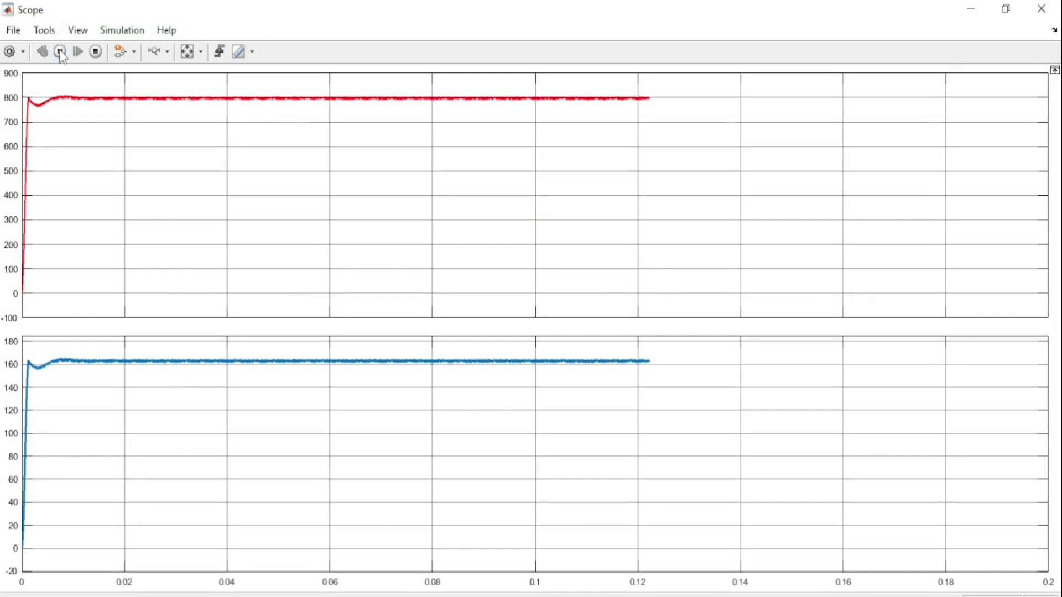
pyautogui.click(970, 9)
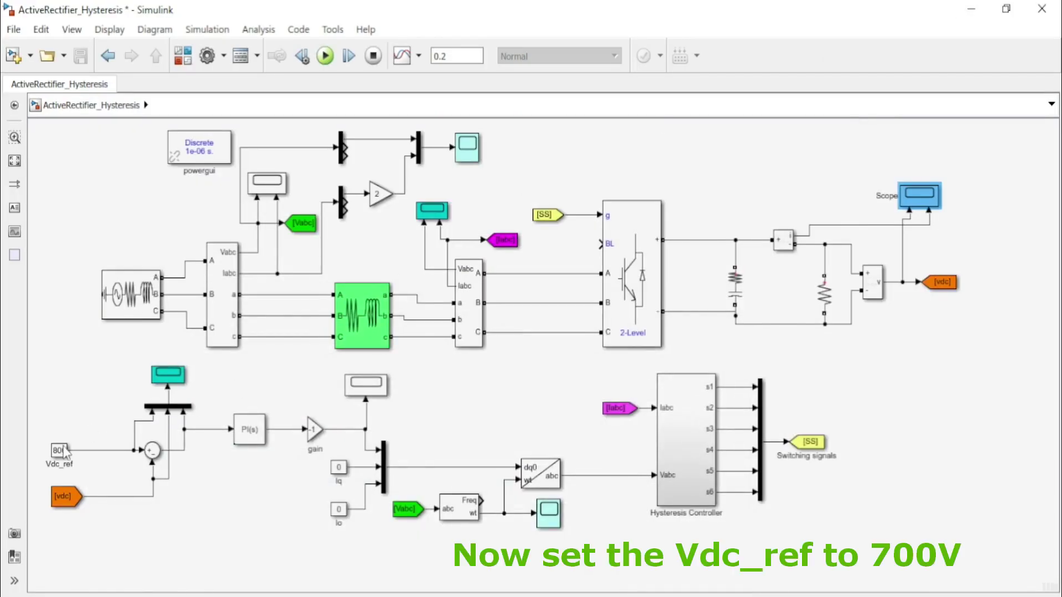
# Step: Change Vdc_ref to 700 mid-run and pause near 0.18 s as Vdc steps from 800 to 700 V
pyautogui.doubleClick(60, 452)
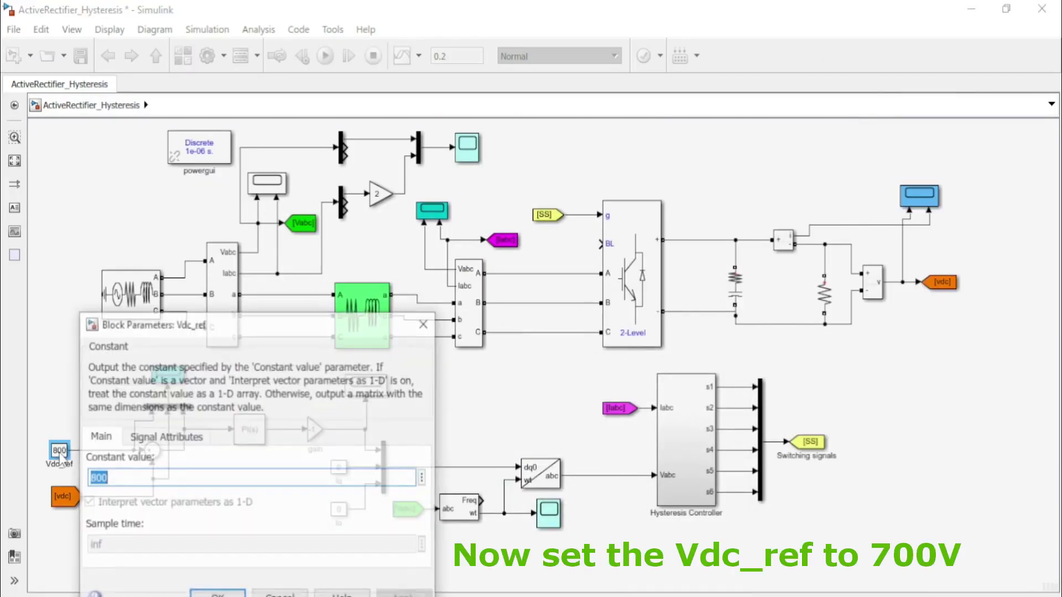
pyautogui.write('7')
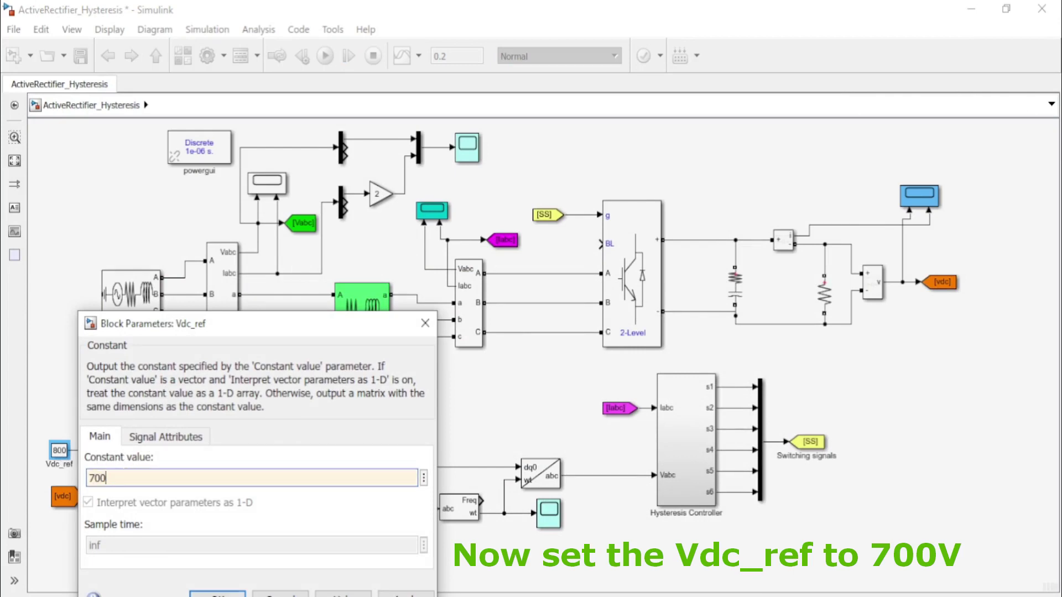
pyautogui.press('Return')
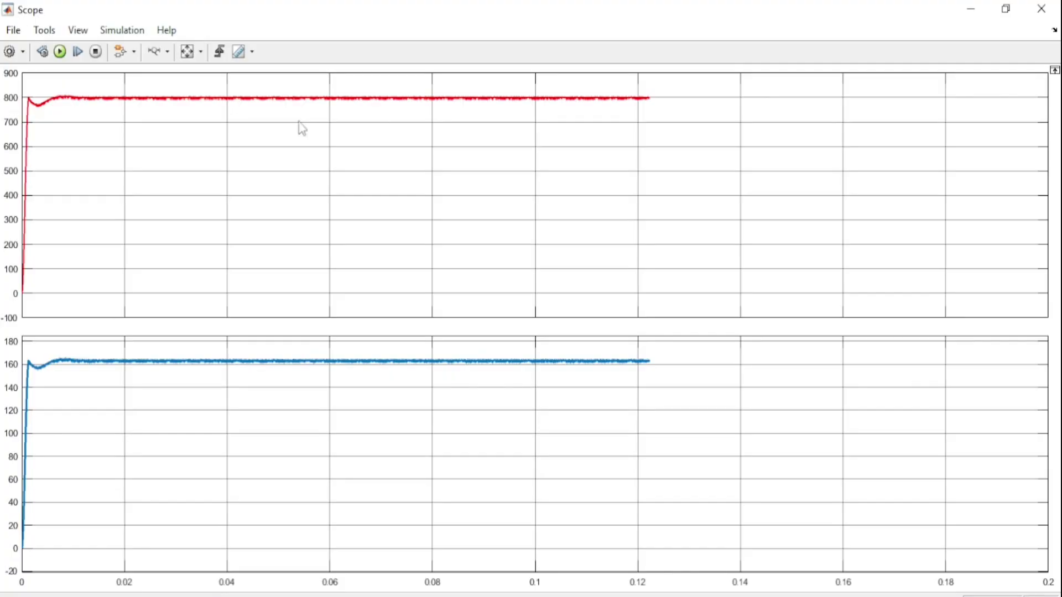
pyautogui.click(59, 52)
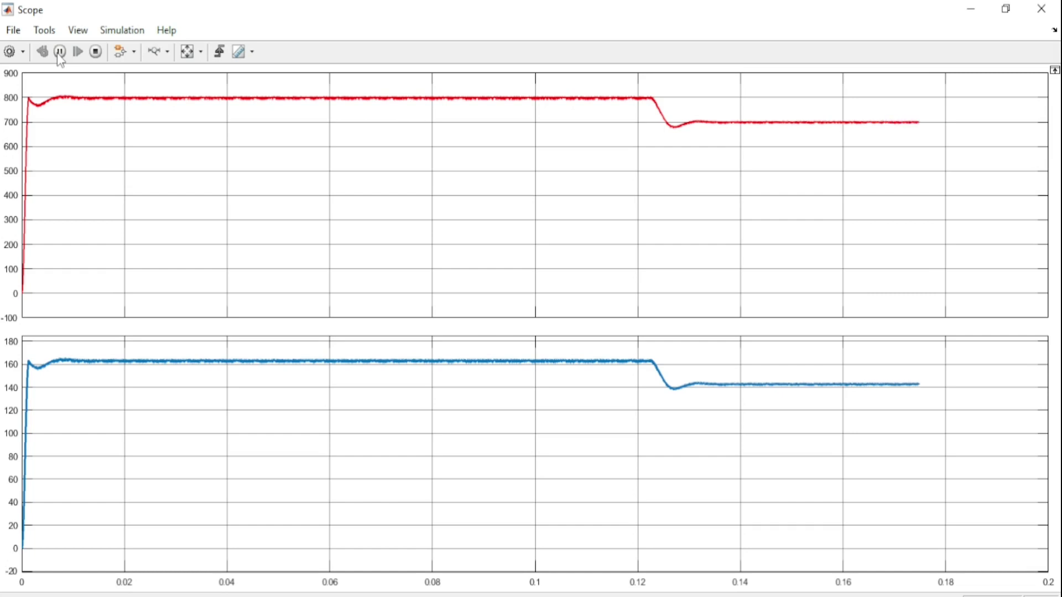
pyautogui.click(59, 55)
pyautogui.click(970, 9)
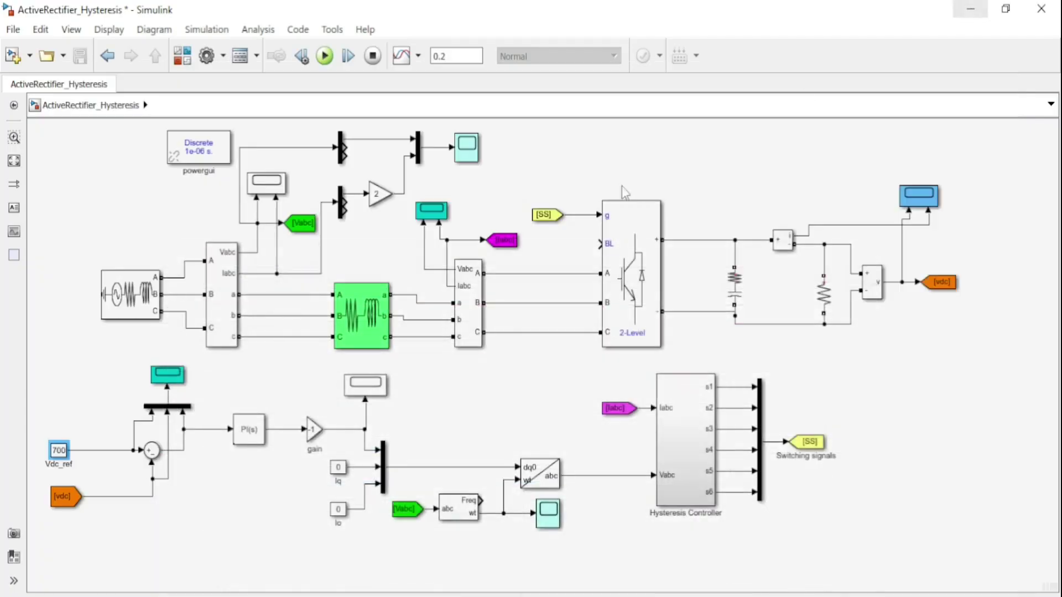
# Step: Change the Vdc_ref setpoint to 900
pyautogui.doubleClick(59, 451)
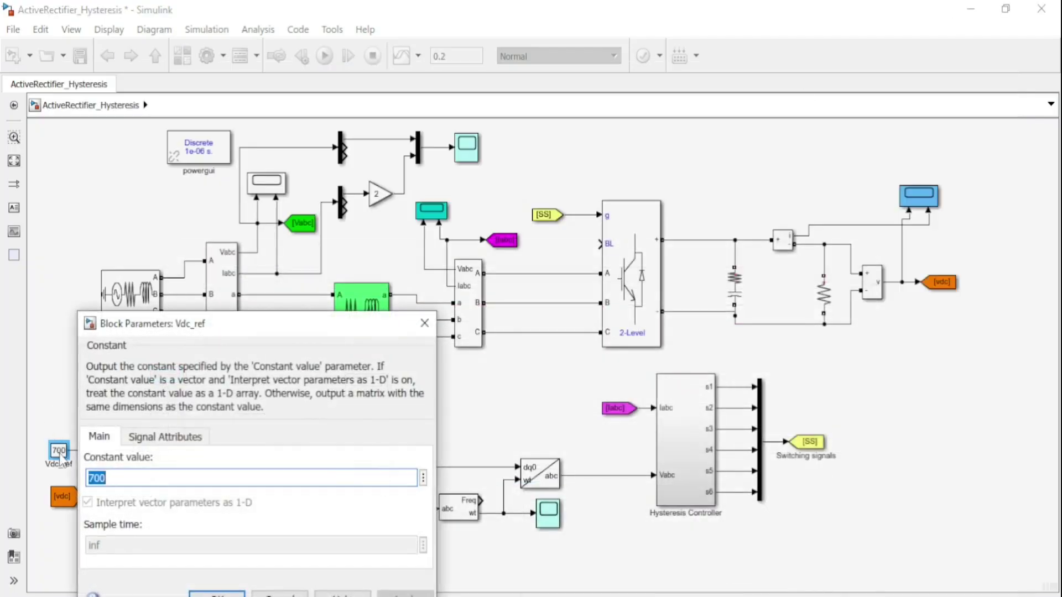
pyautogui.write('9')
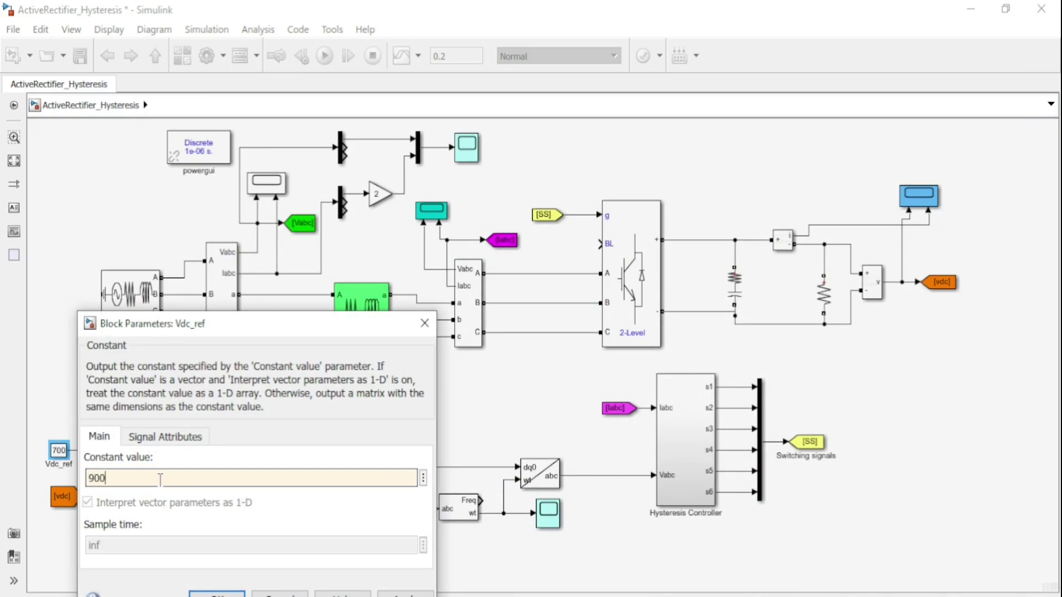
pyautogui.press('Return')
# Step: Finish the run and rescale the Scope axes to show Vdc rising to about 900 V after 0.18 s
pyautogui.doubleClick(925, 193)
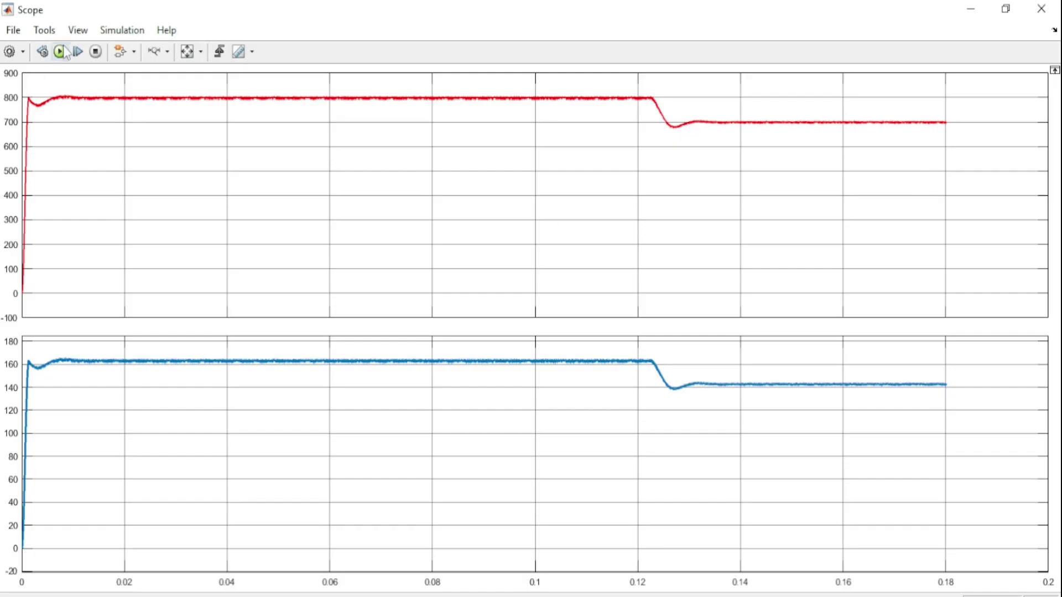
pyautogui.click(59, 52)
pyautogui.click(187, 53)
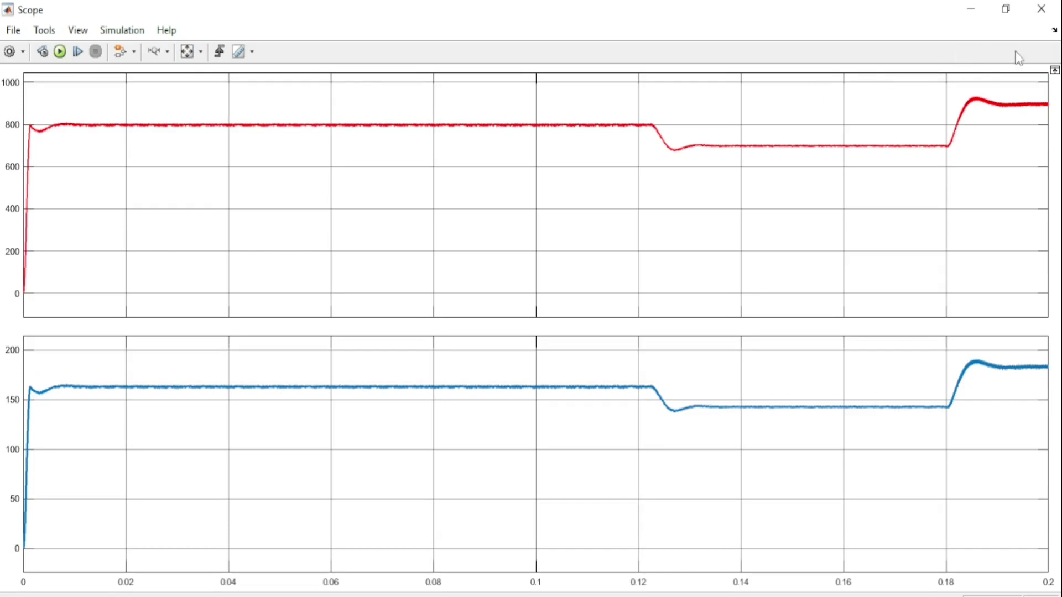
pyautogui.click(1040, 17)
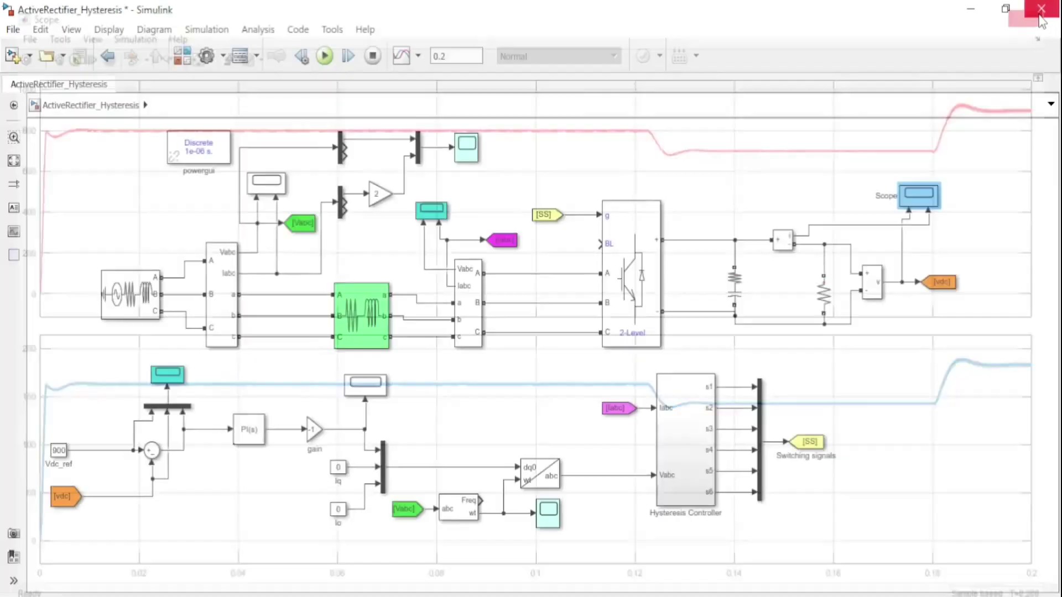
pyautogui.click(933, 435)
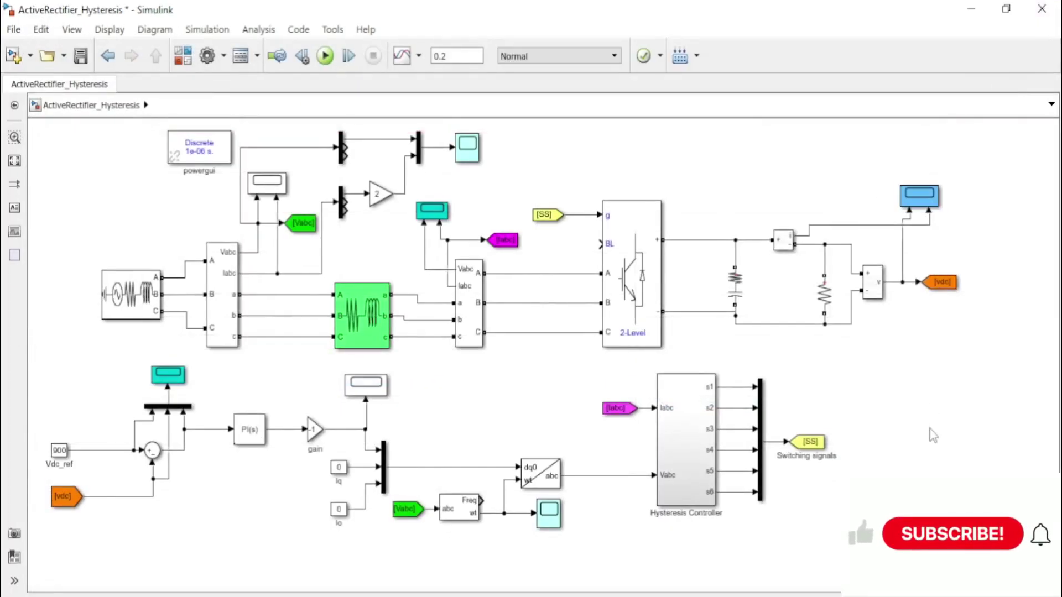